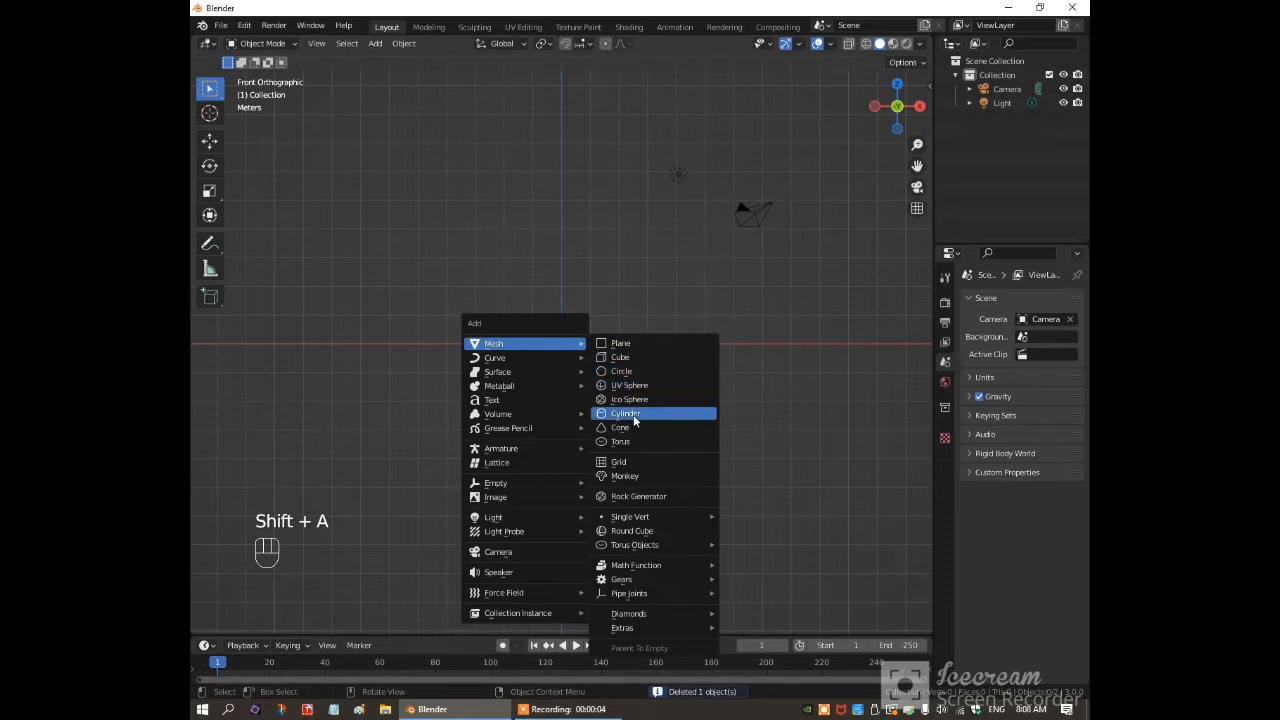
# Add a cylinder mesh, scale it uniformly to 0.05, and stretch it along Z by a factor of 80.
pyautogui.click(633, 414)
pyautogui.write('s')
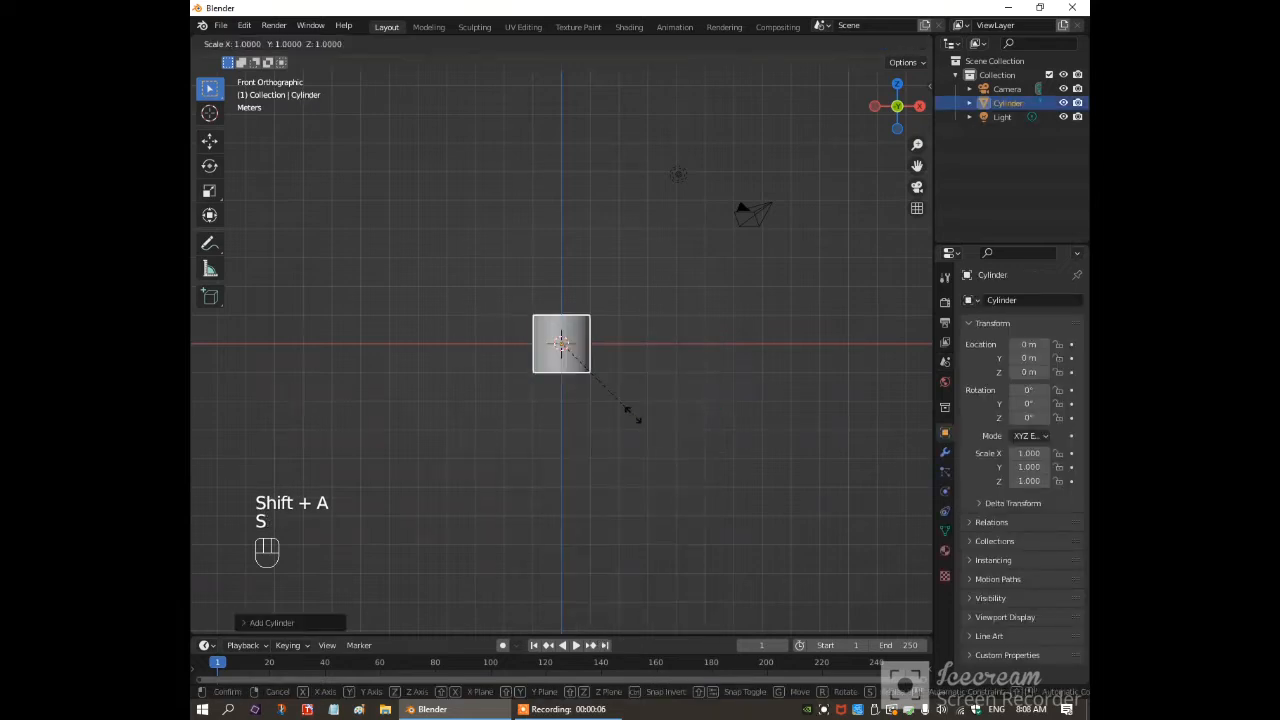
pyautogui.write('.05')
pyautogui.press('Return')
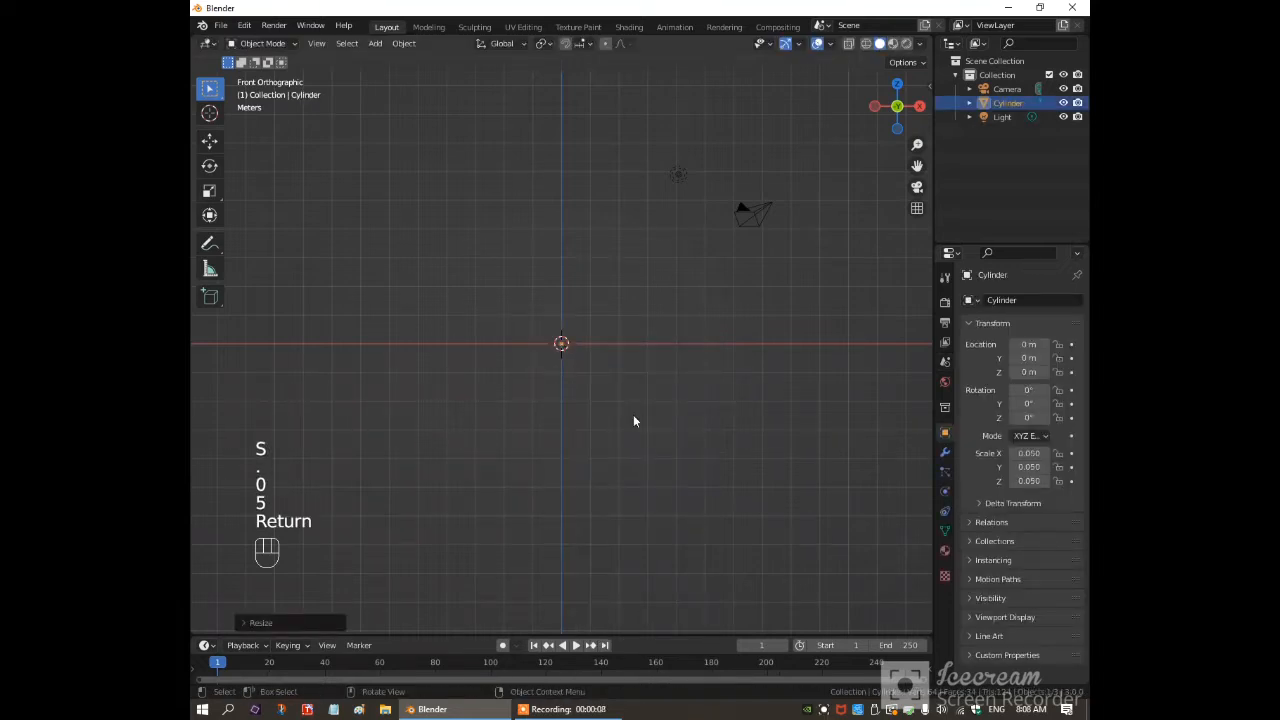
pyautogui.write('sz80')
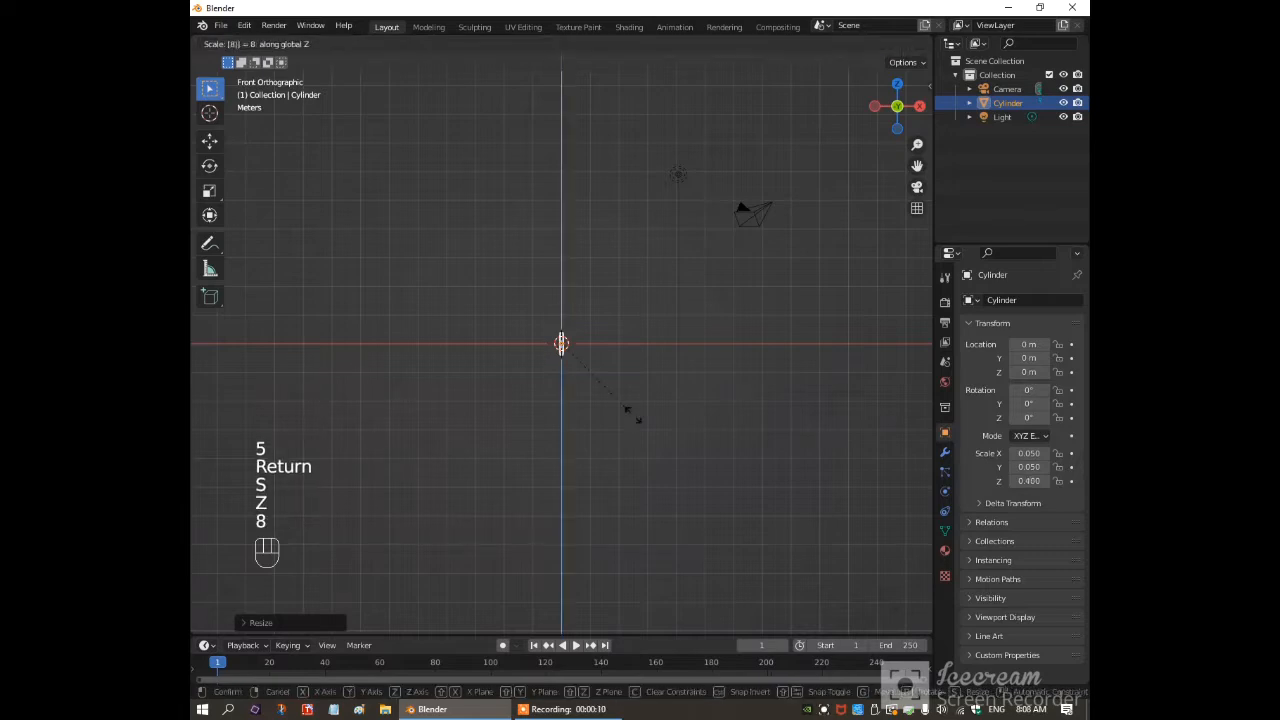
pyautogui.press('Return')
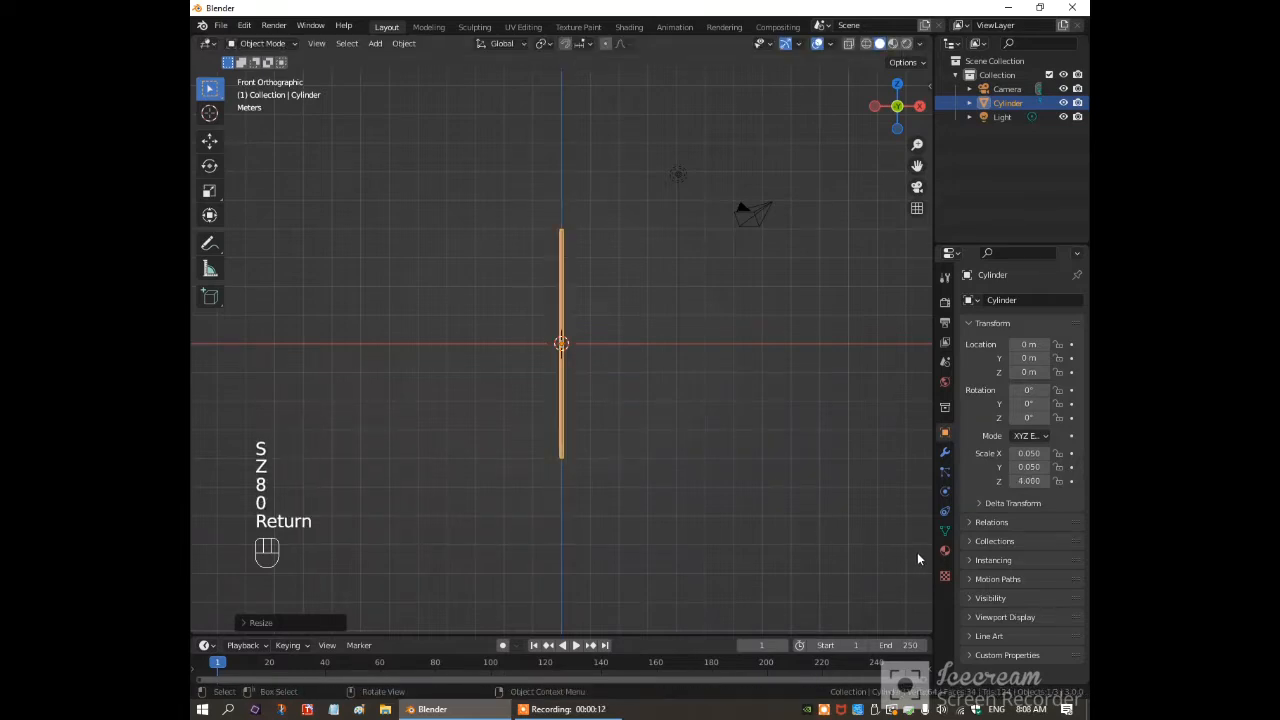
# Give the thin cylinder a new material and darken its base color to grey.
pyautogui.moveTo(934, 558); pyautogui.dragTo(806, 558)
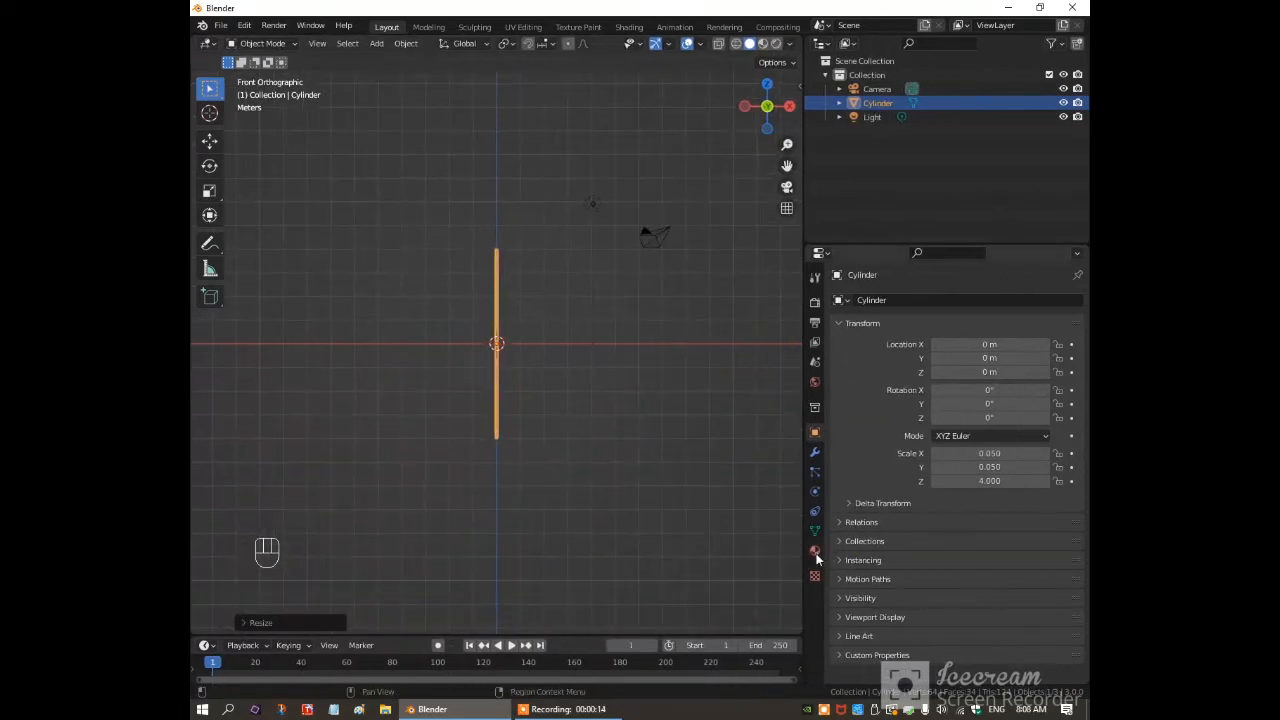
pyautogui.click(815, 551)
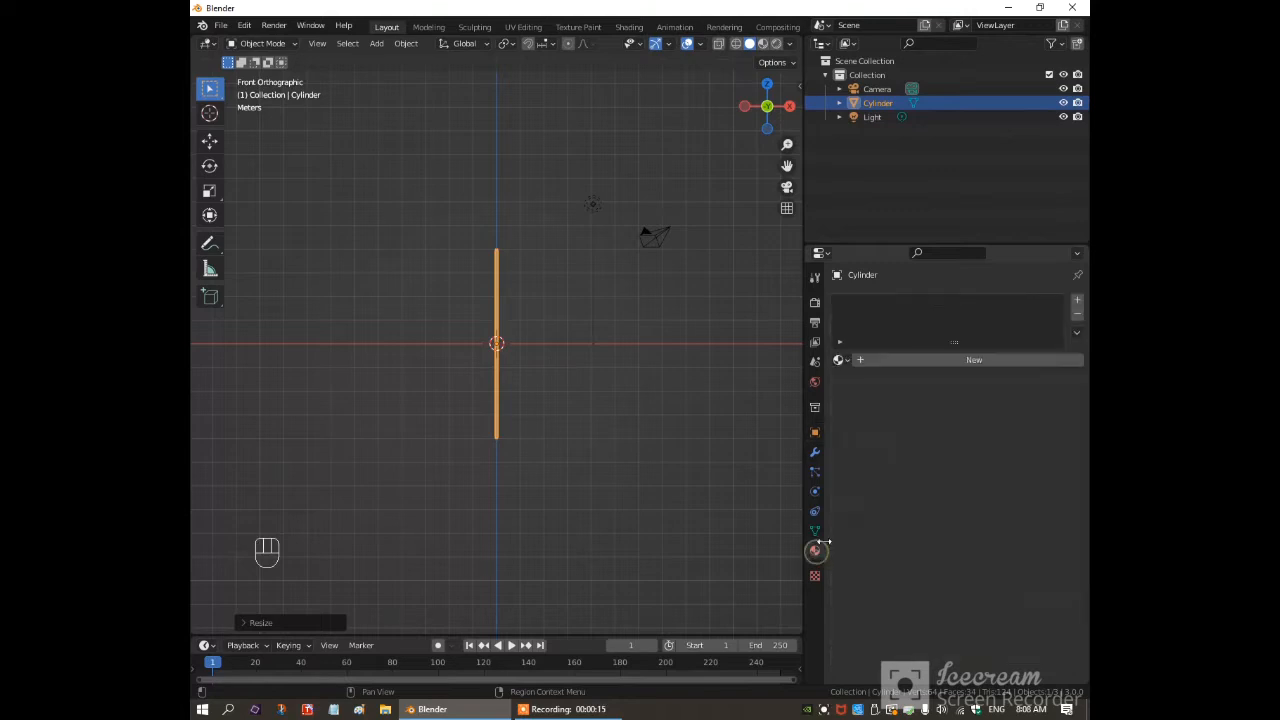
pyautogui.click(971, 361)
pyautogui.click(1003, 509)
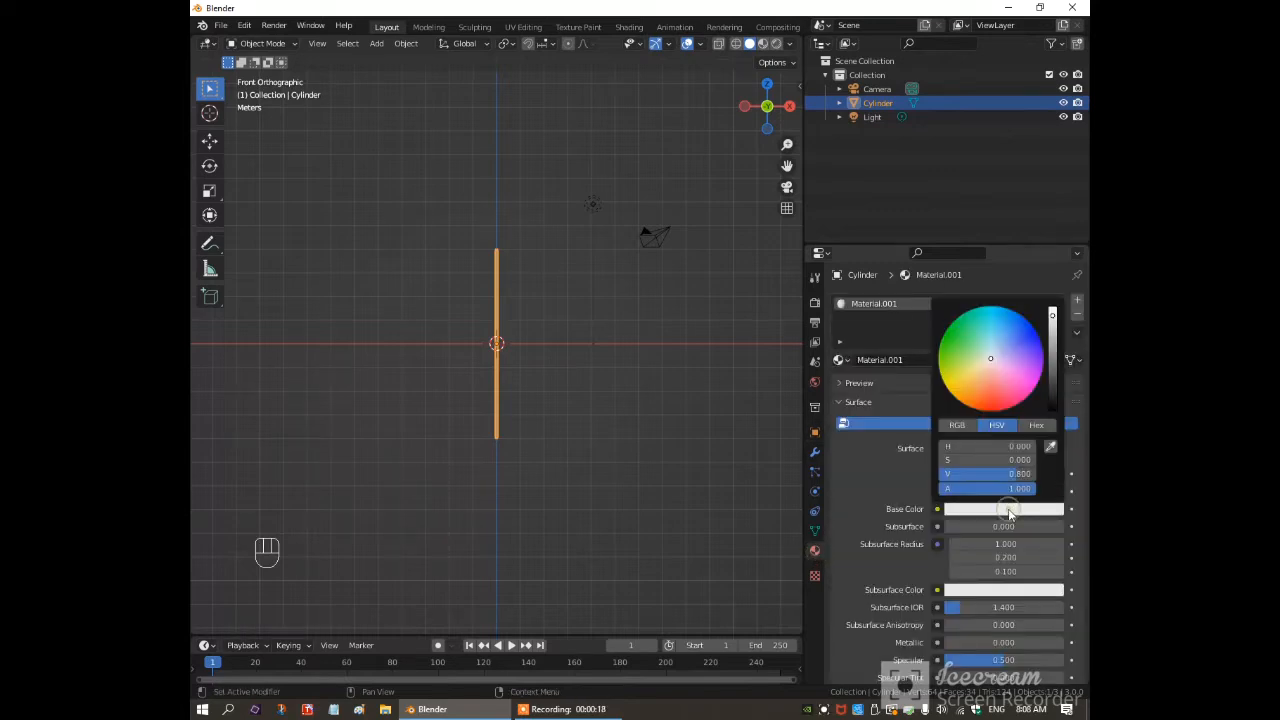
pyautogui.moveTo(1052, 318); pyautogui.dragTo(1052, 377)
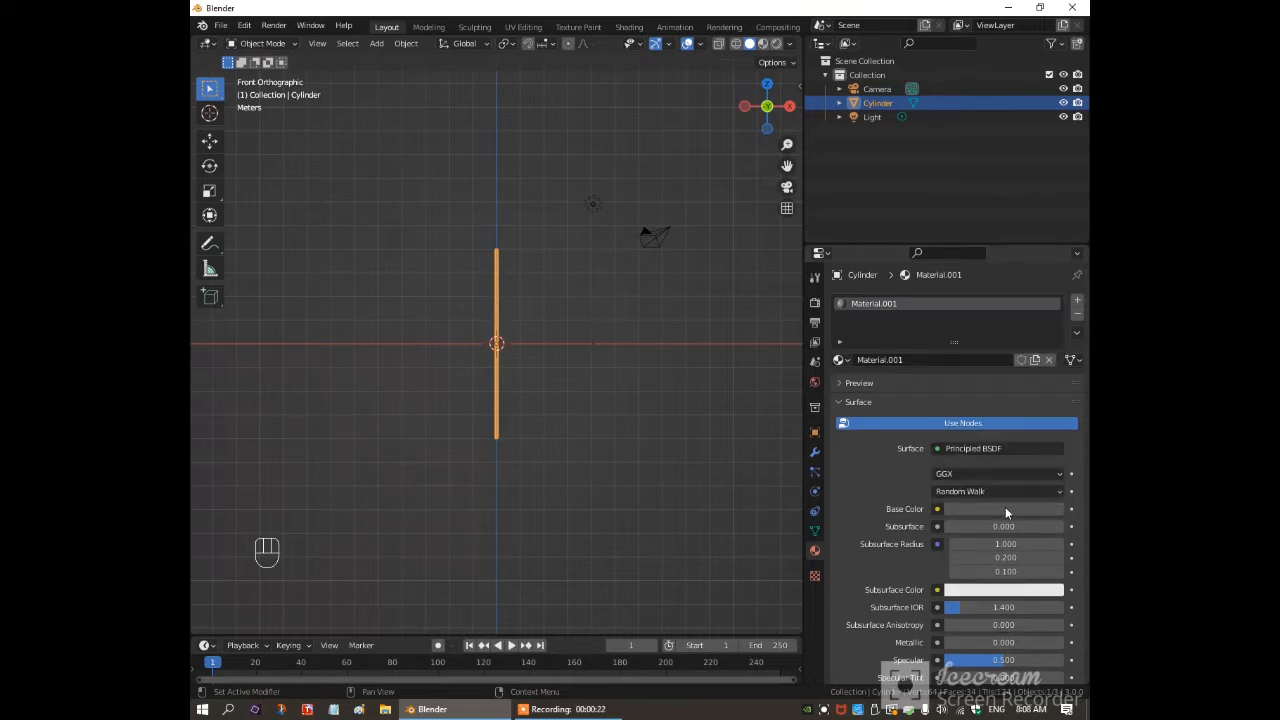
# Rename the cylinder object to "shaft".
pyautogui.doubleClick(874, 103)
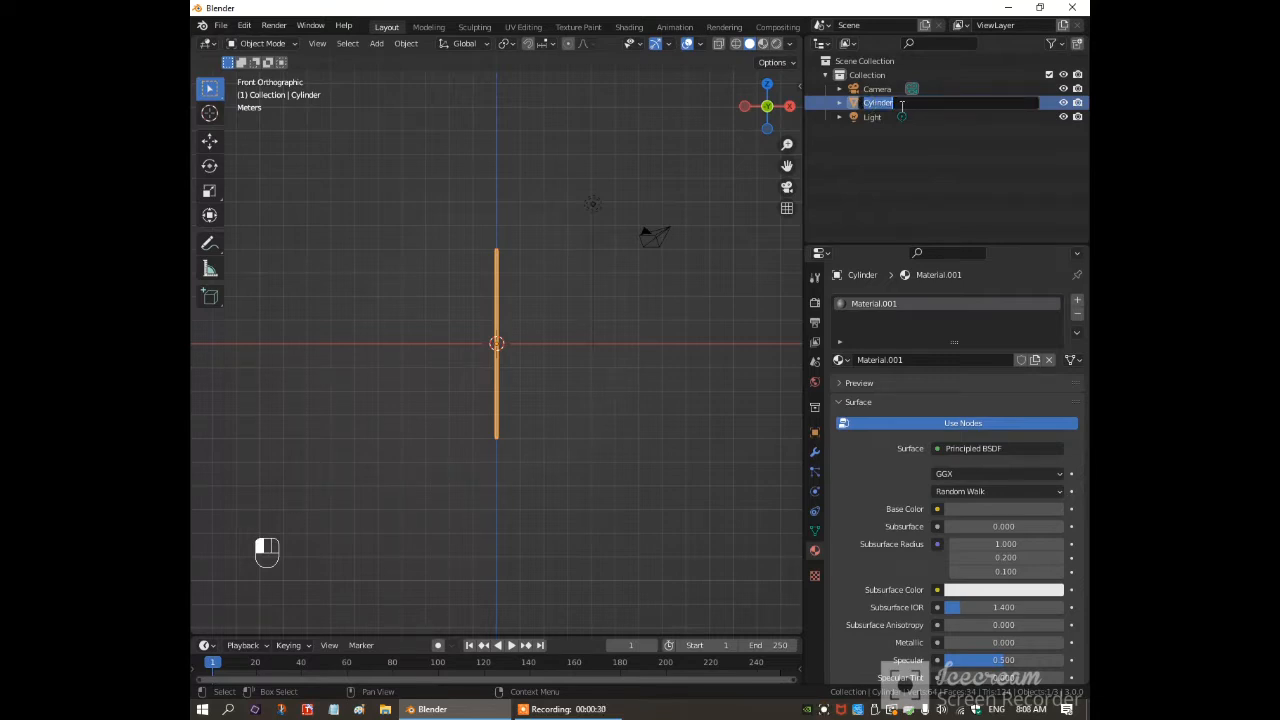
pyautogui.write('shaft')
pyautogui.press('Return')
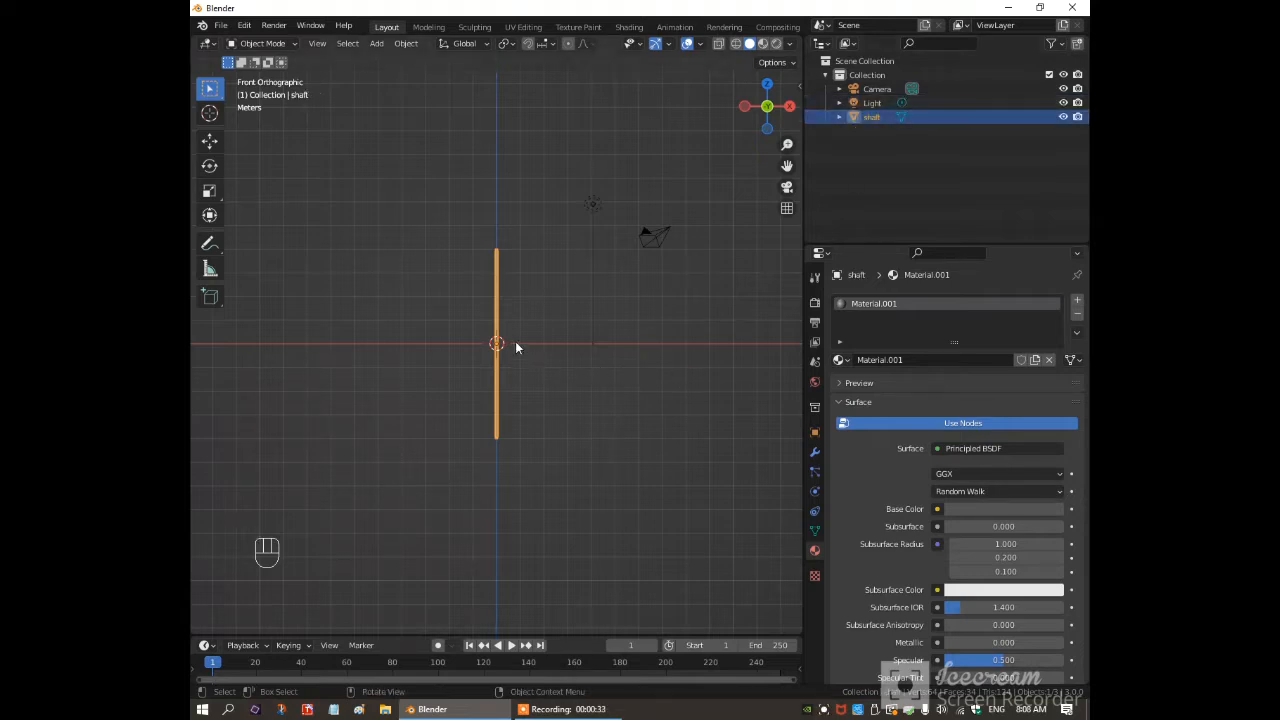
# Add a torus mesh at the origin and rotate it 90 degrees around the X axis.
pyautogui.hotkey('shift', 'a')
pyautogui.click(597, 437)
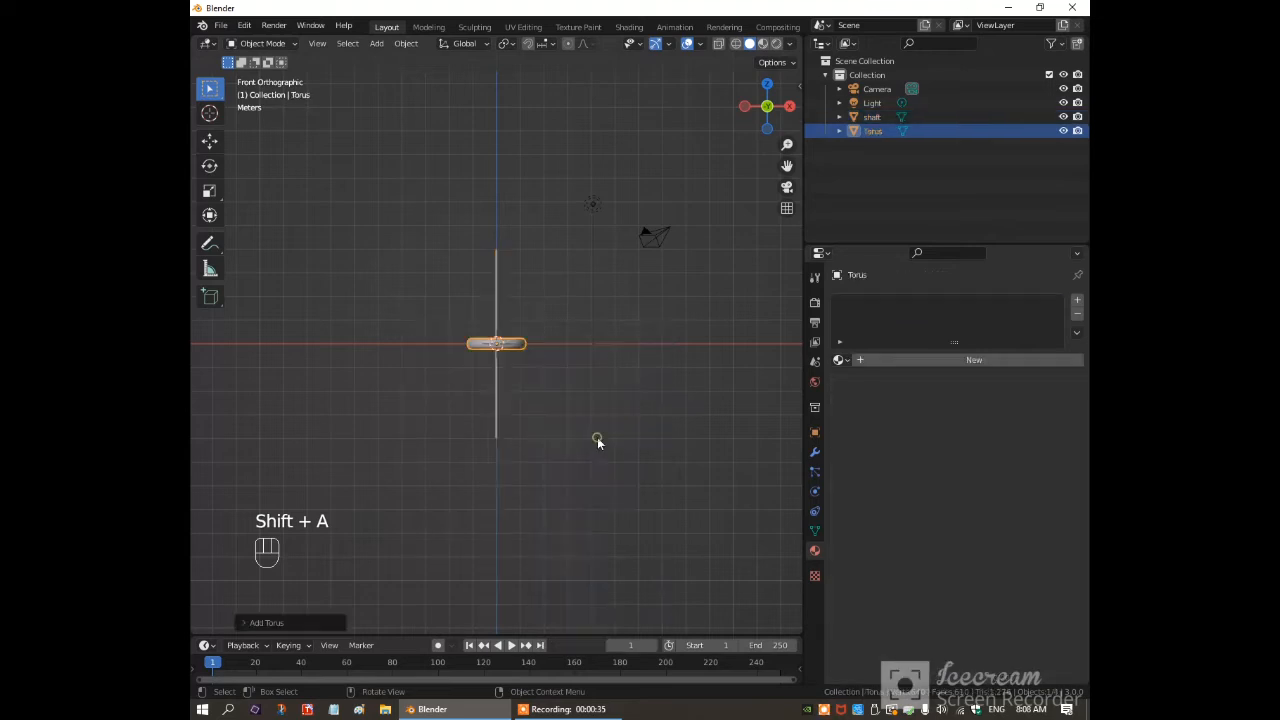
pyautogui.press('r')
pyautogui.press('x')
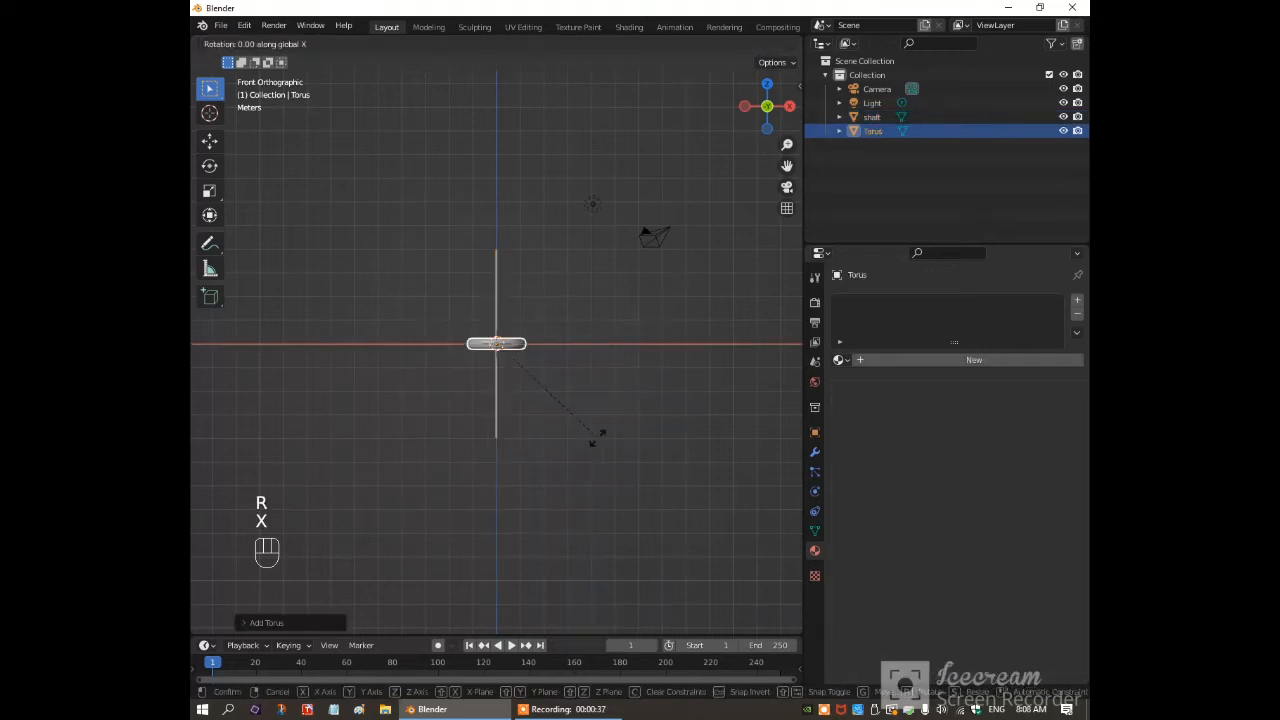
pyautogui.press('9')
pyautogui.press('0')
pyautogui.press('Return')
# Delete all faces in the upper half of the torus above the X axis, working in wireframe and face select mode.
pyautogui.press('KP_Decimal')
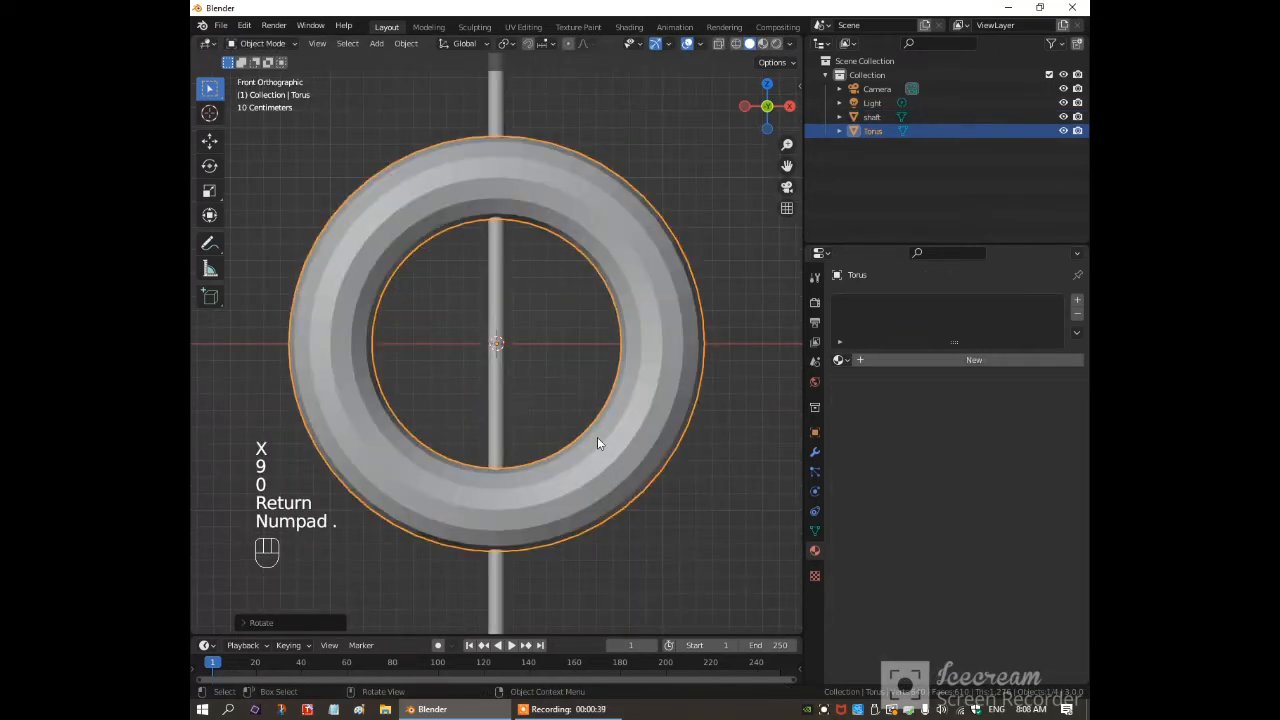
pyautogui.press('z')
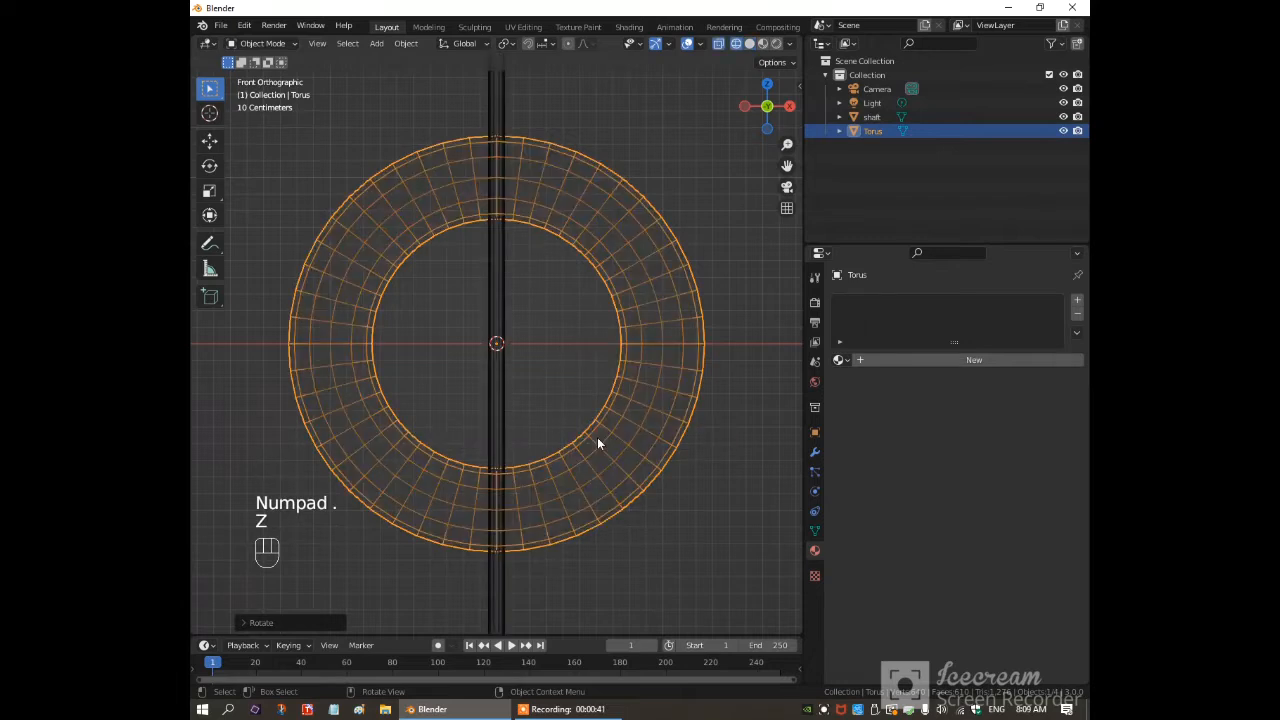
pyautogui.press('Tab')
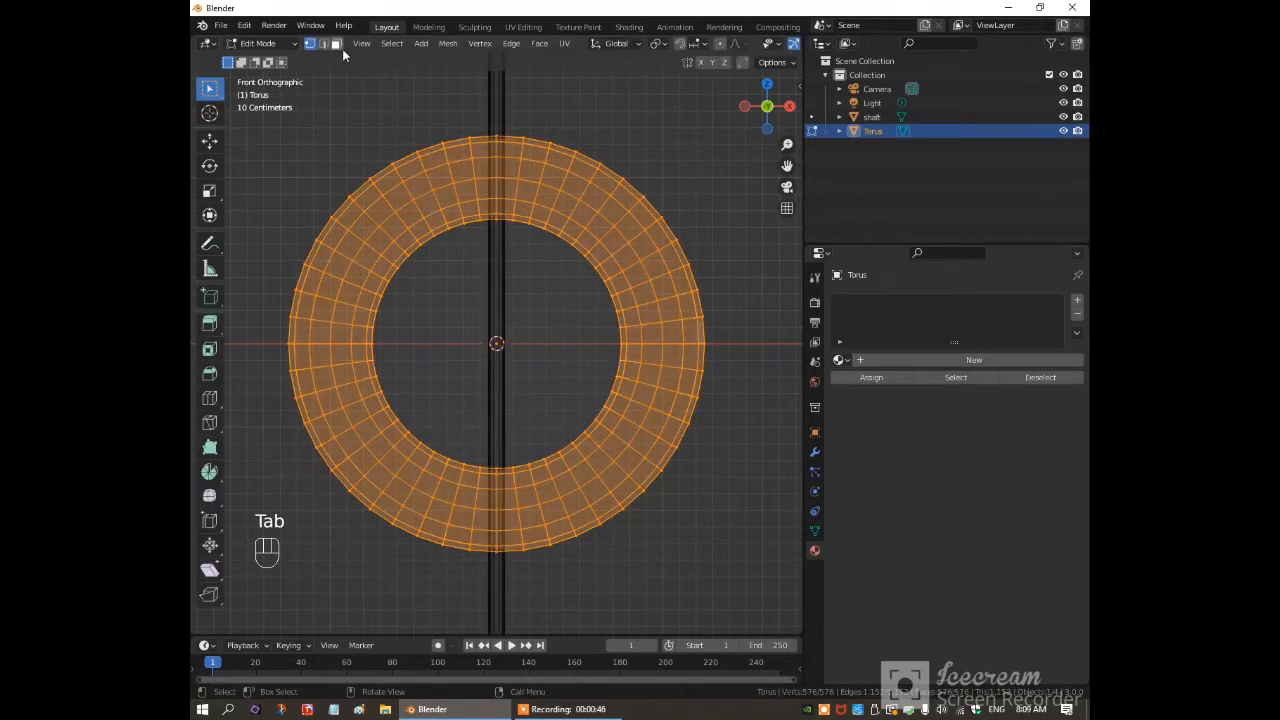
pyautogui.press('3')
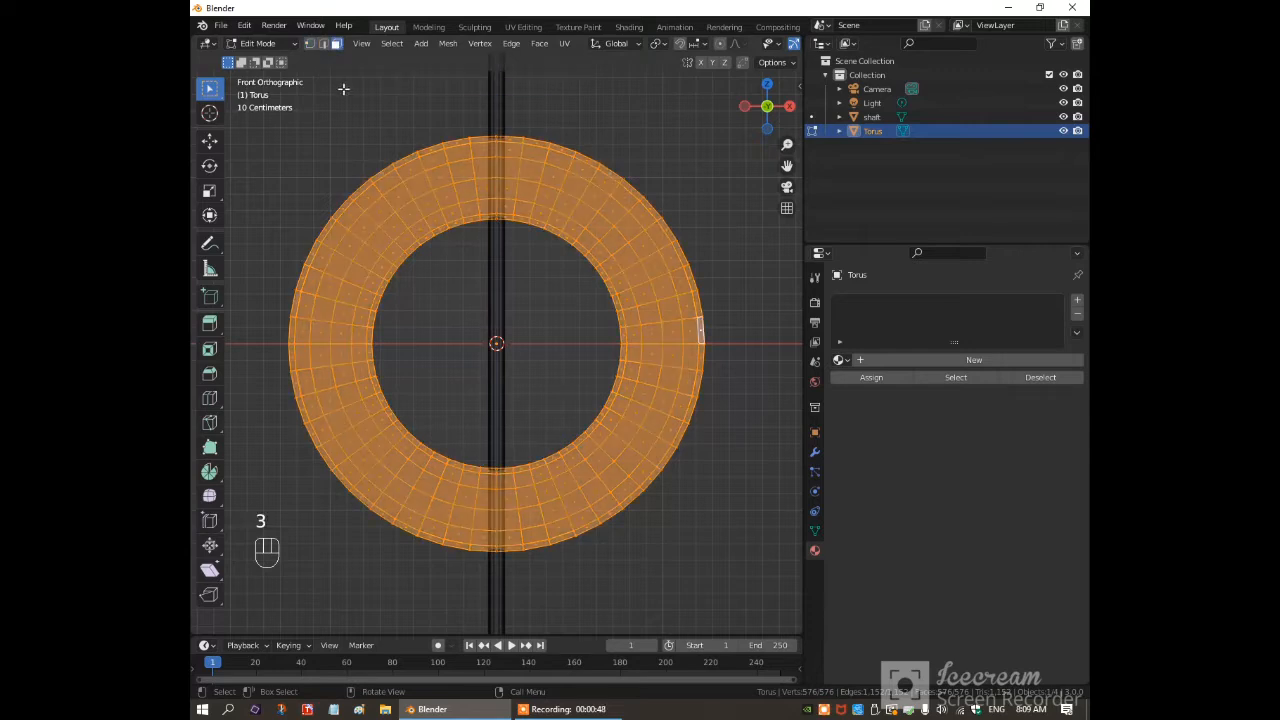
pyautogui.moveTo(255, 107); pyautogui.dragTo(726, 340)
pyautogui.press('Delete')
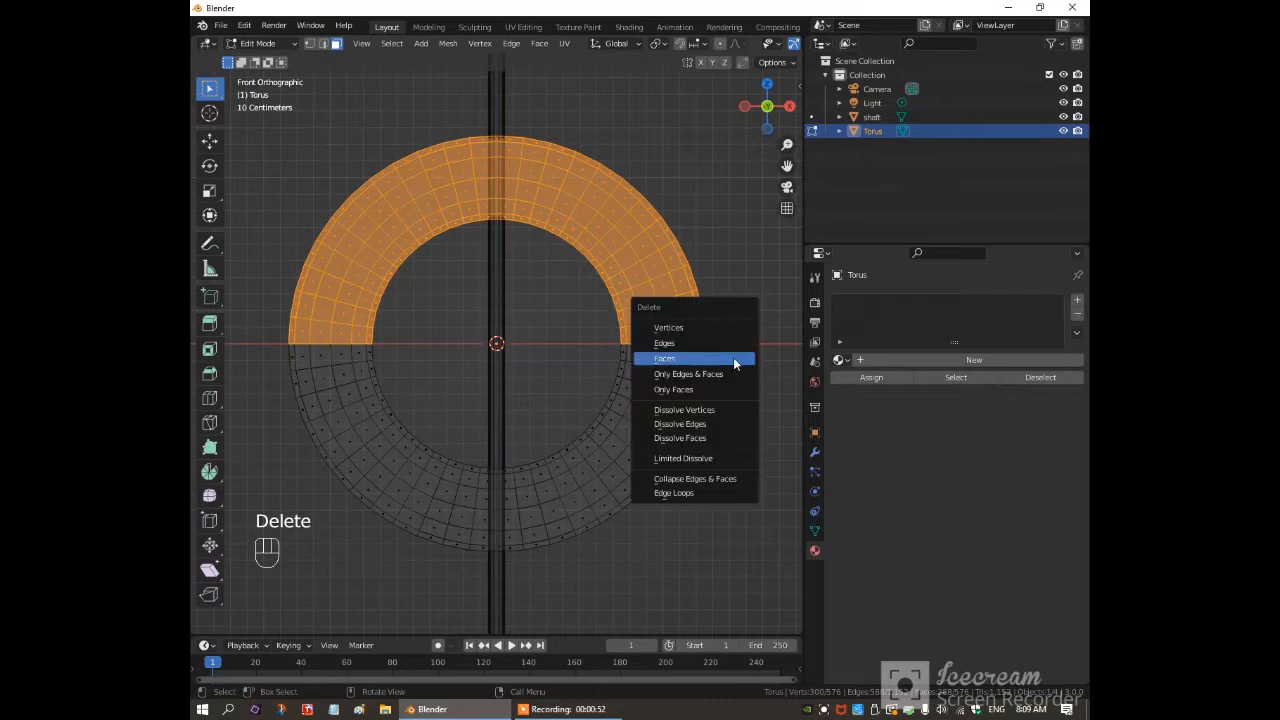
pyautogui.click(733, 357)
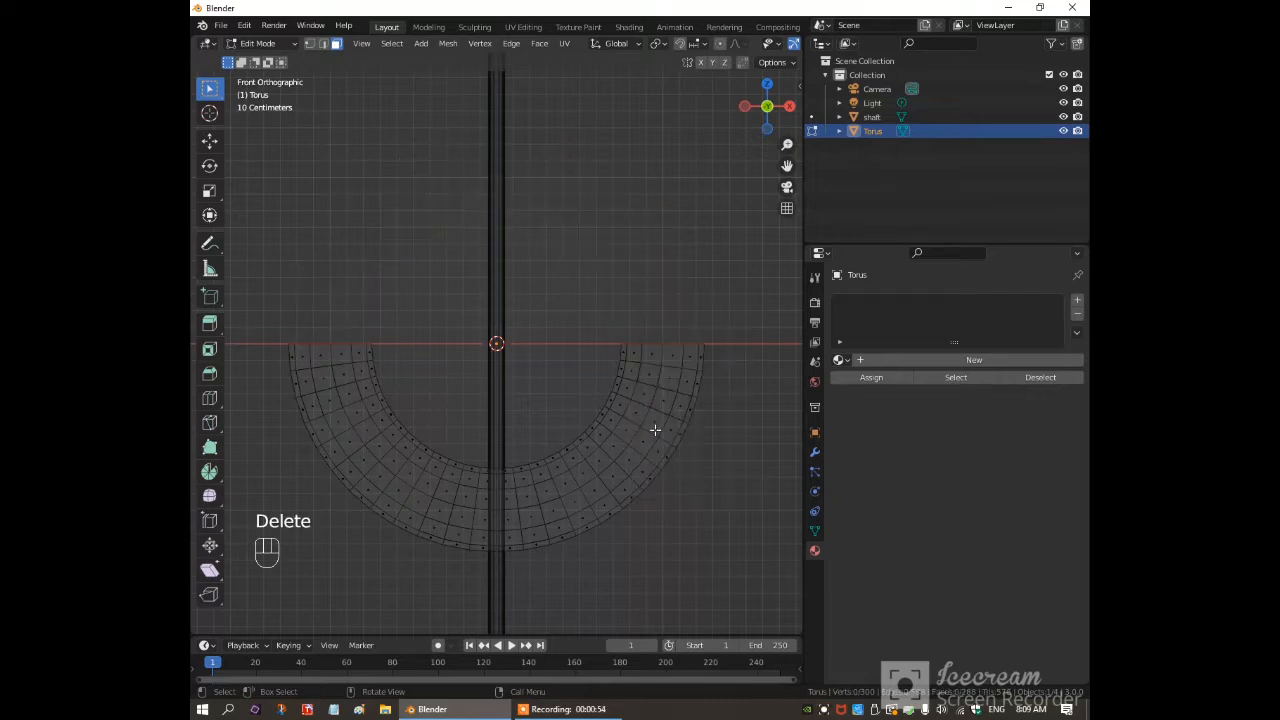
# Select the open edge loop at each end of the half torus and fill both with a face.
pyautogui.press('2')
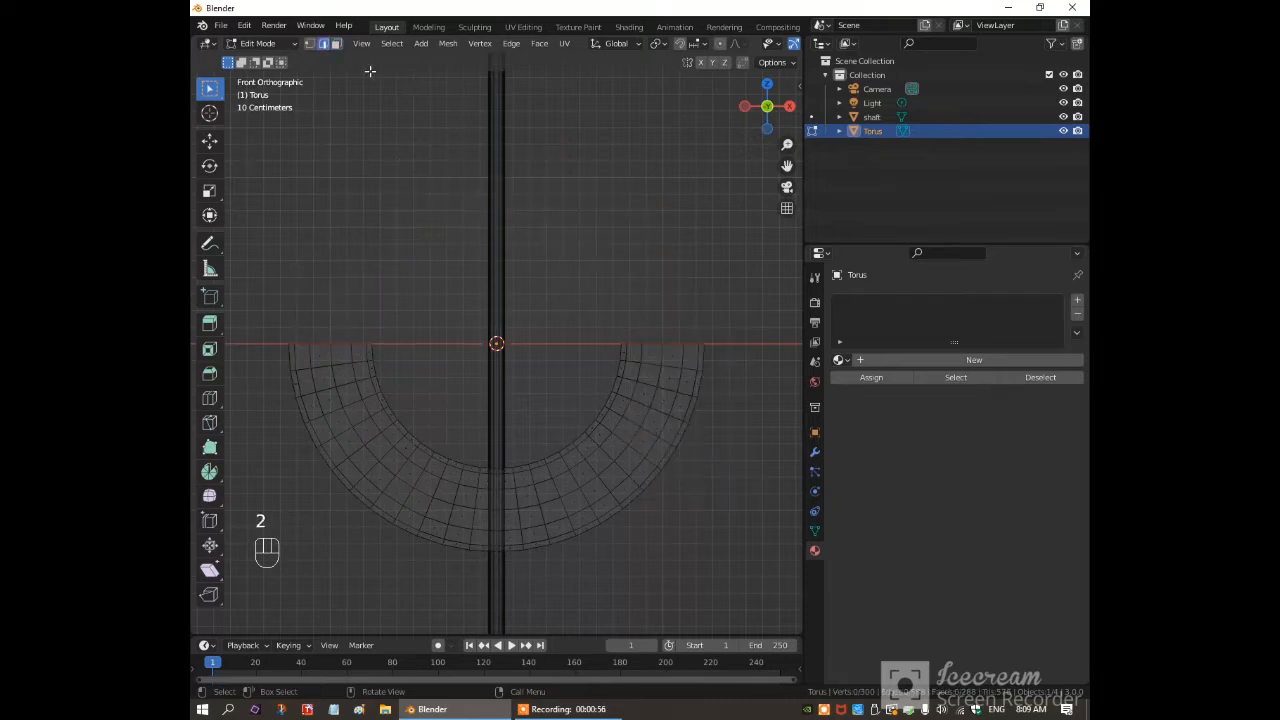
pyautogui.moveTo(366, 349); pyautogui.dragTo(419, 374, button='middle')
pyautogui.scroll(2, 419, 374)
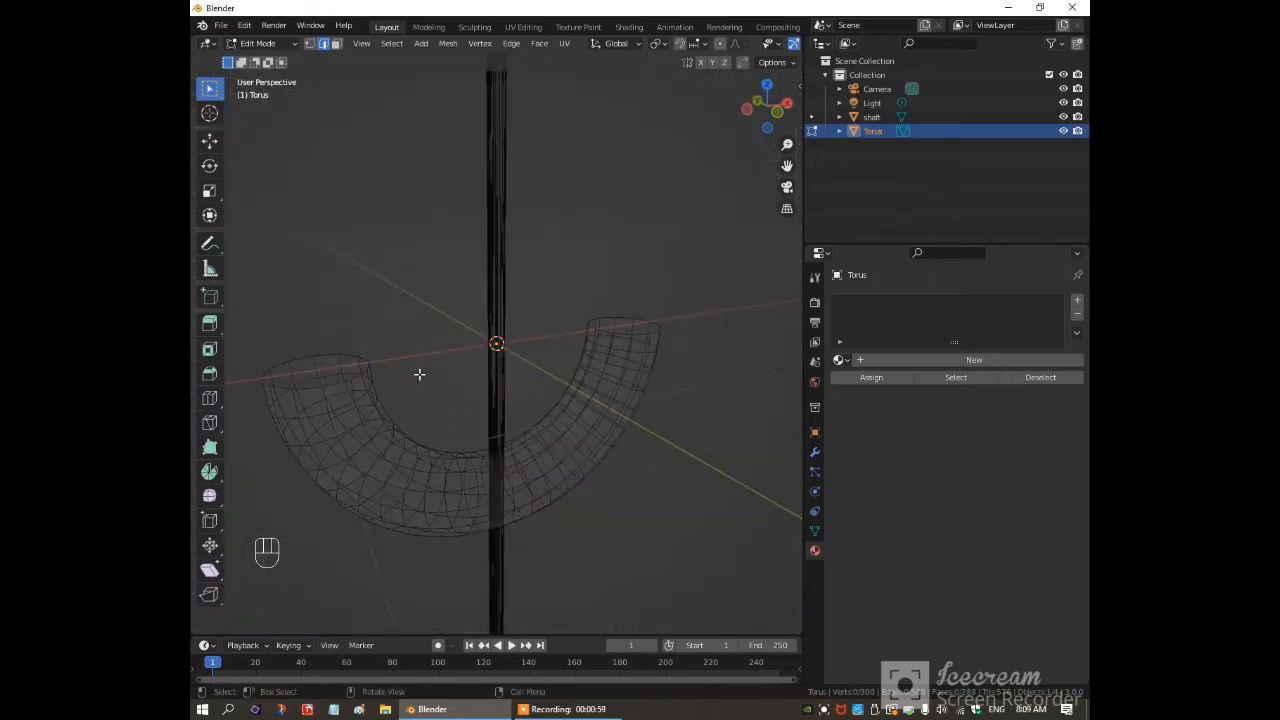
pyautogui.keyDown('alt'); pyautogui.click(326, 354); pyautogui.keyUp('alt')
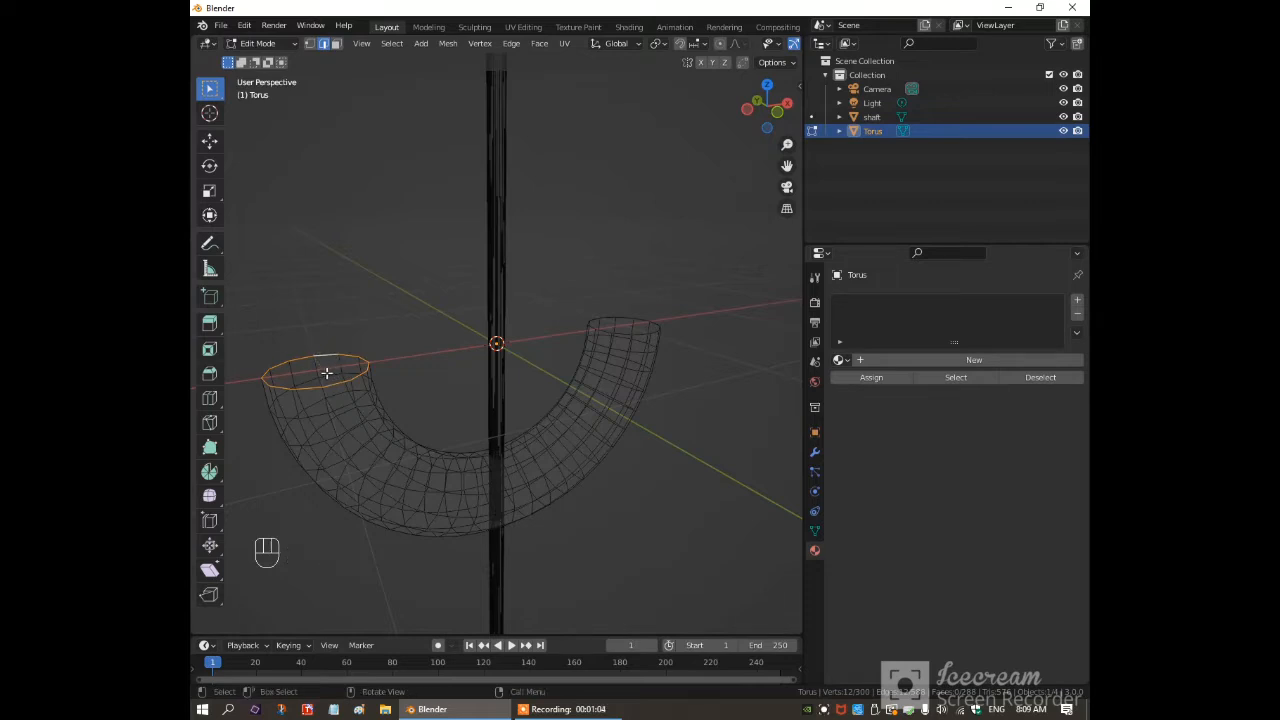
pyautogui.press('f')
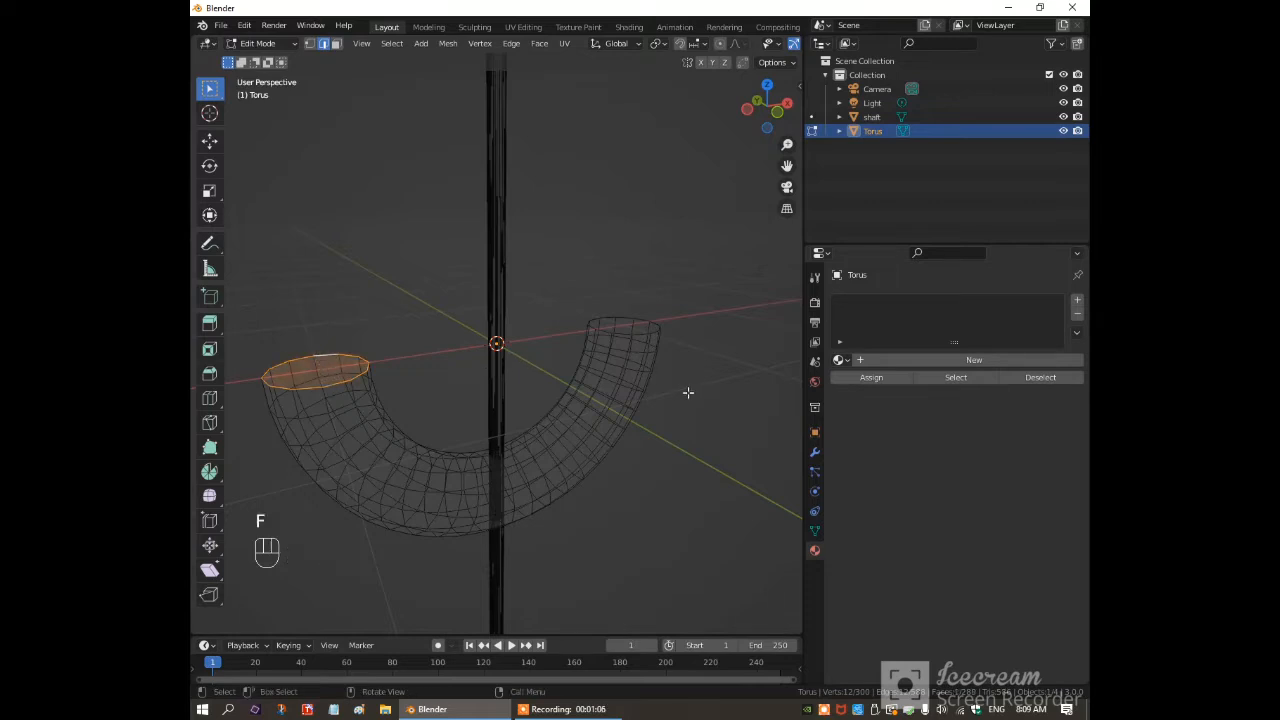
pyautogui.moveTo(689, 391); pyautogui.dragTo(646, 397, button='middle')
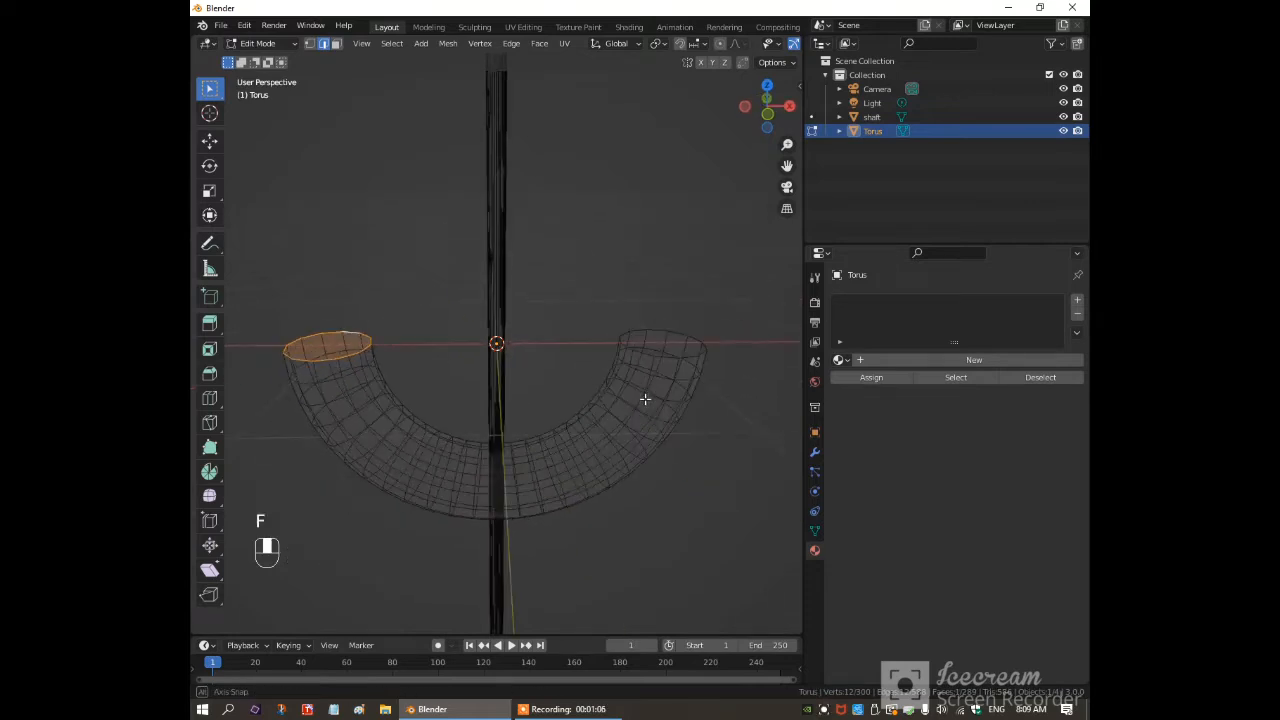
pyautogui.keyDown('alt'); pyautogui.click(652, 332); pyautogui.keyUp('alt')
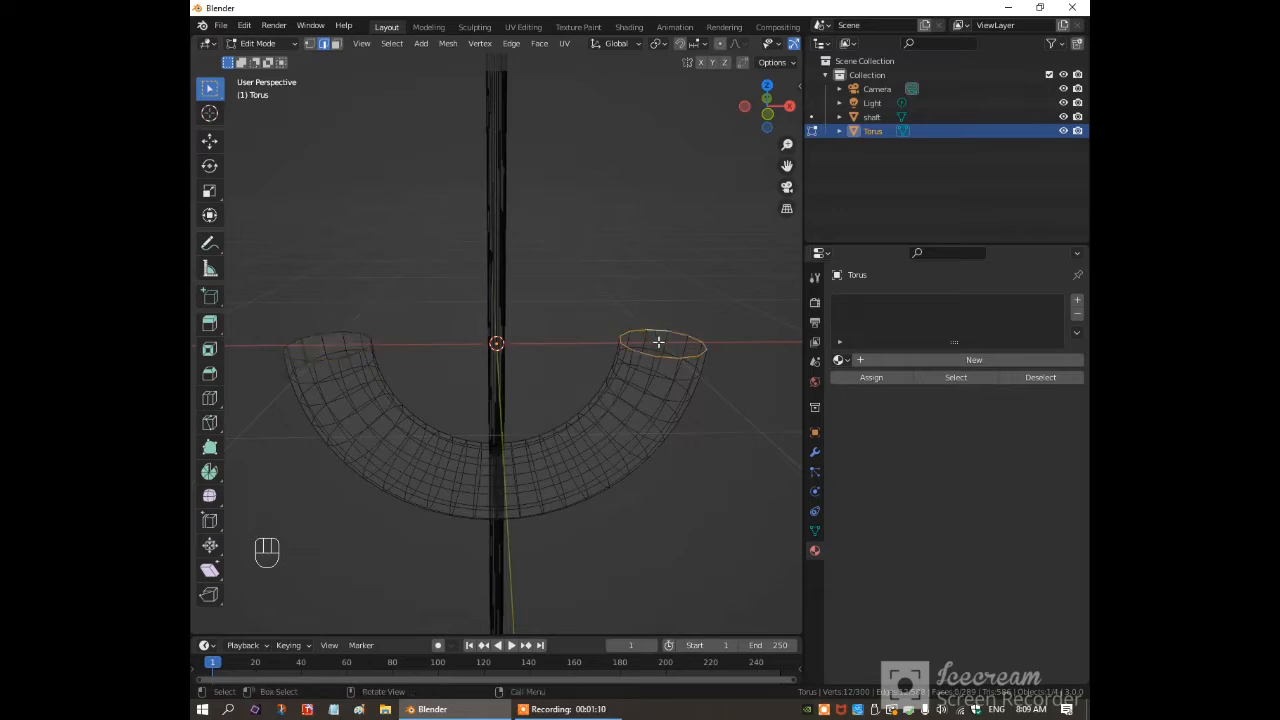
pyautogui.press('f')
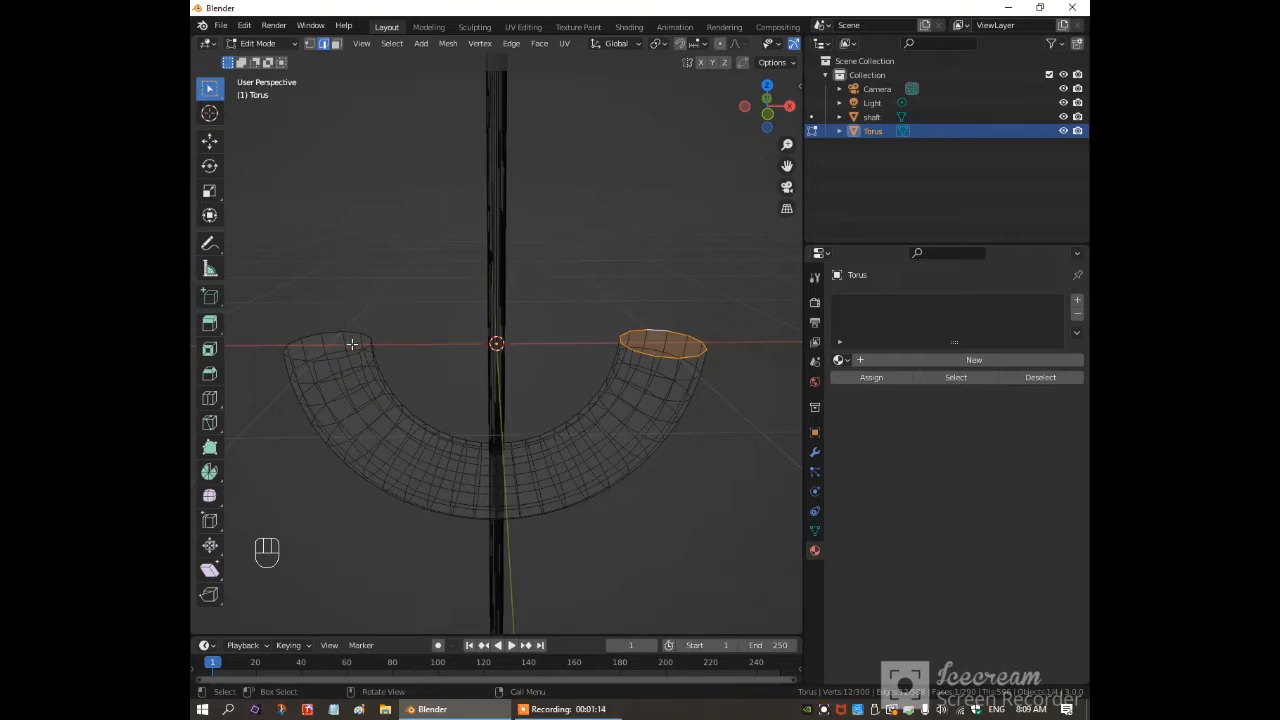
# Extrude the half torus's end face on the negative X side upward about 0.57 m and return to Object Mode.
pyautogui.press('3')
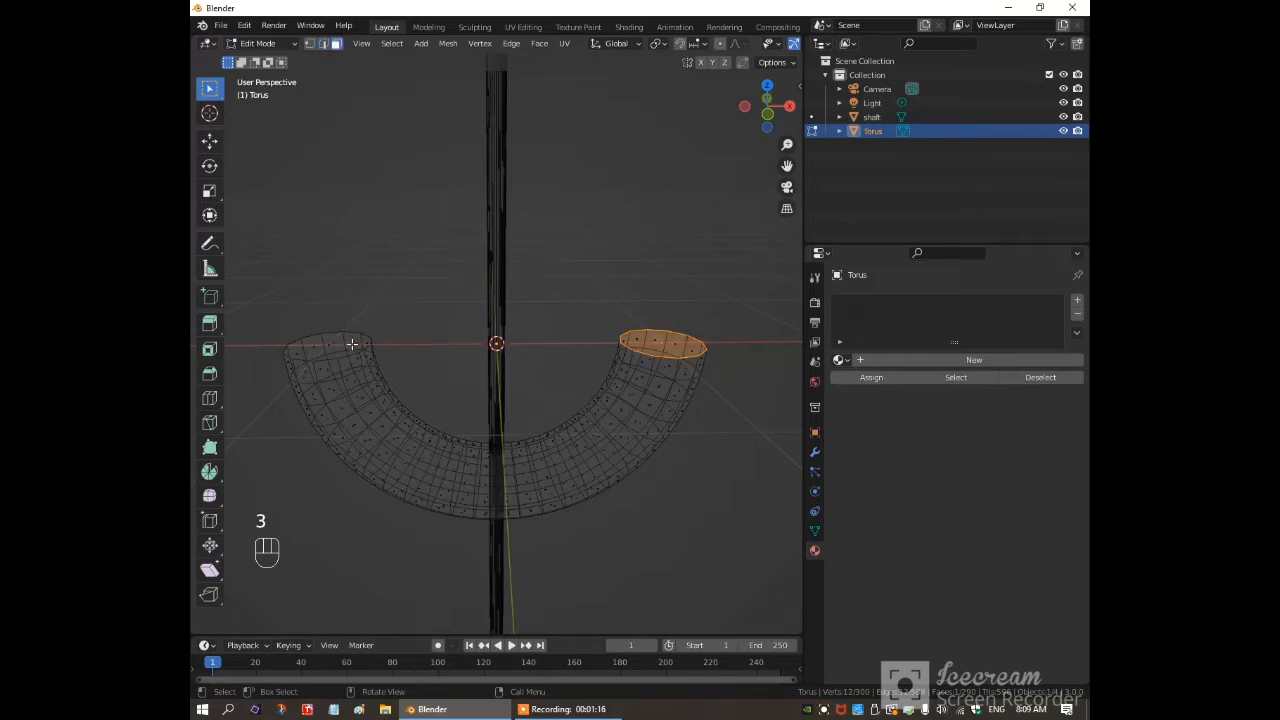
pyautogui.click(352, 343)
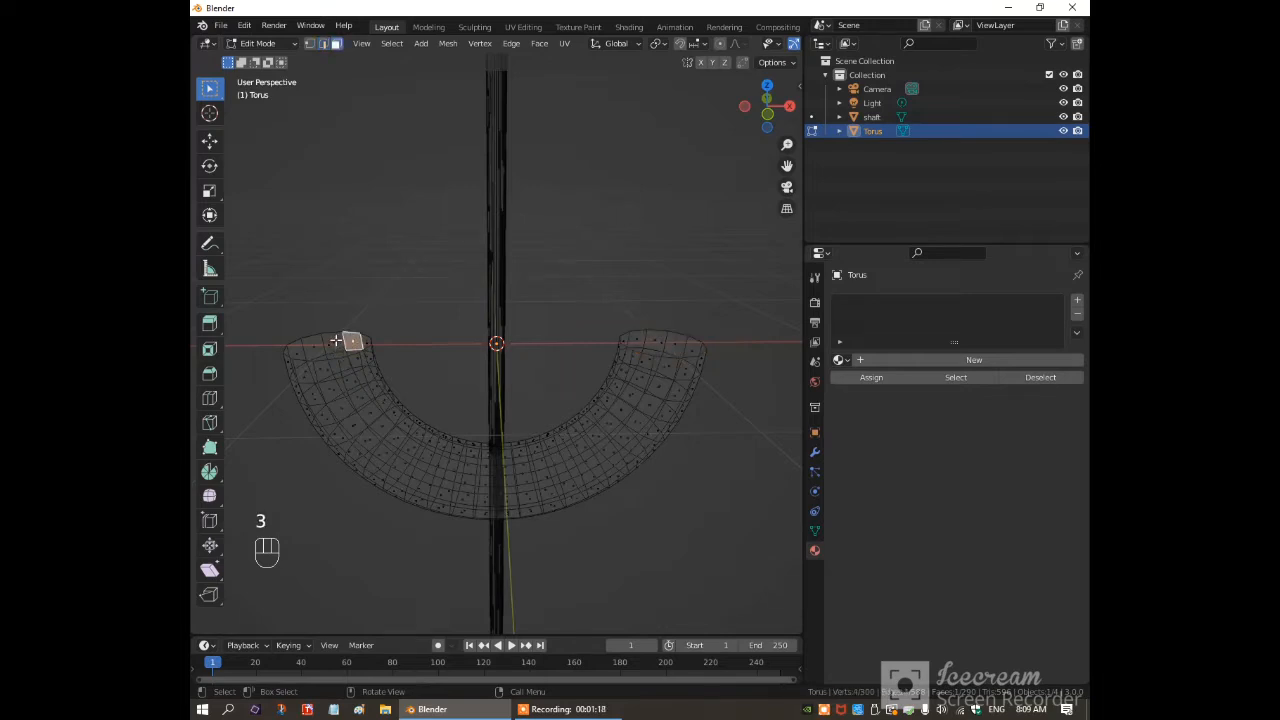
pyautogui.moveTo(335, 352)
pyautogui.mouseDown(button='middle')
pyautogui.moveTo(400, 329)
pyautogui.moveTo(323, 366)
pyautogui.mouseUp(button='middle')
pyautogui.click(325, 369)
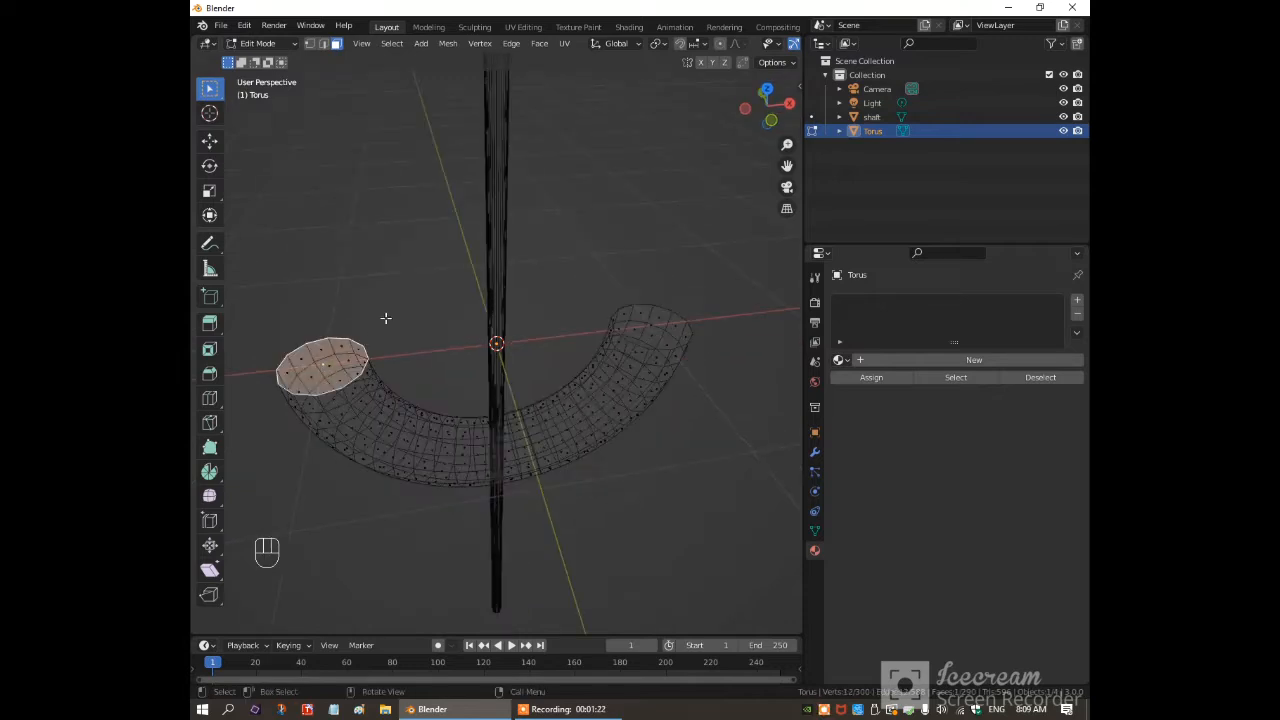
pyautogui.press('KP_1')
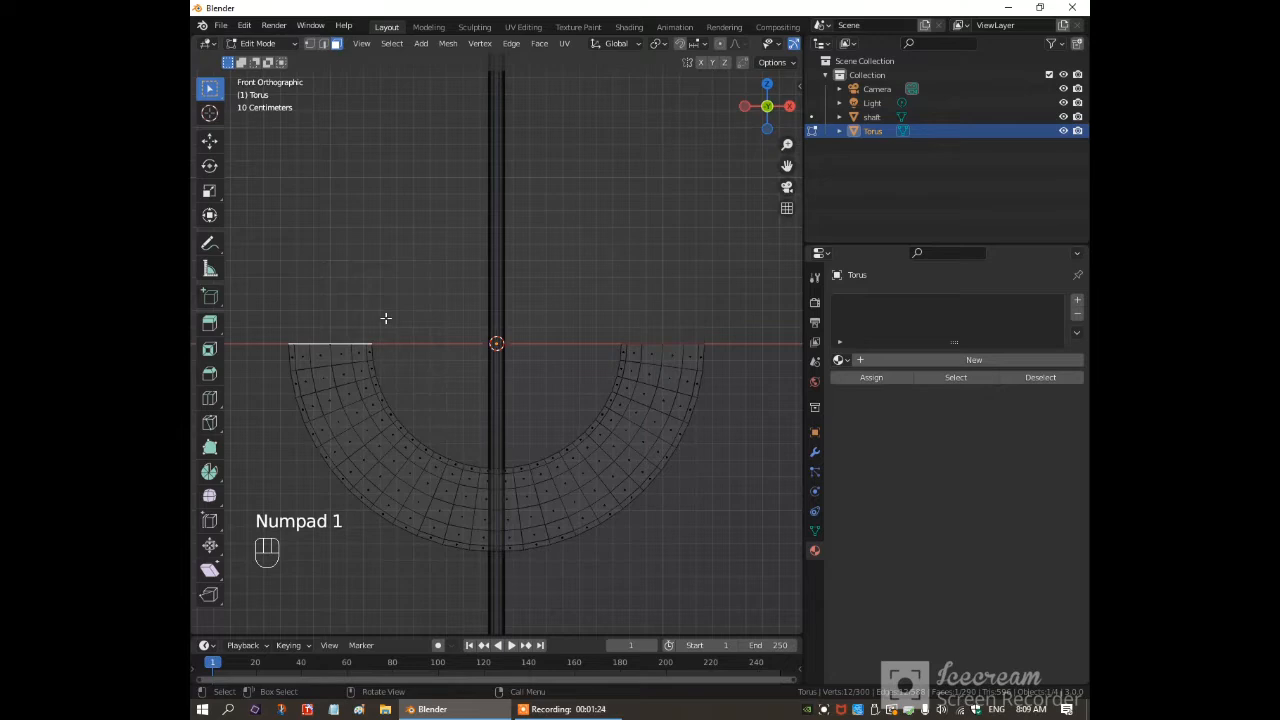
pyautogui.press('e')
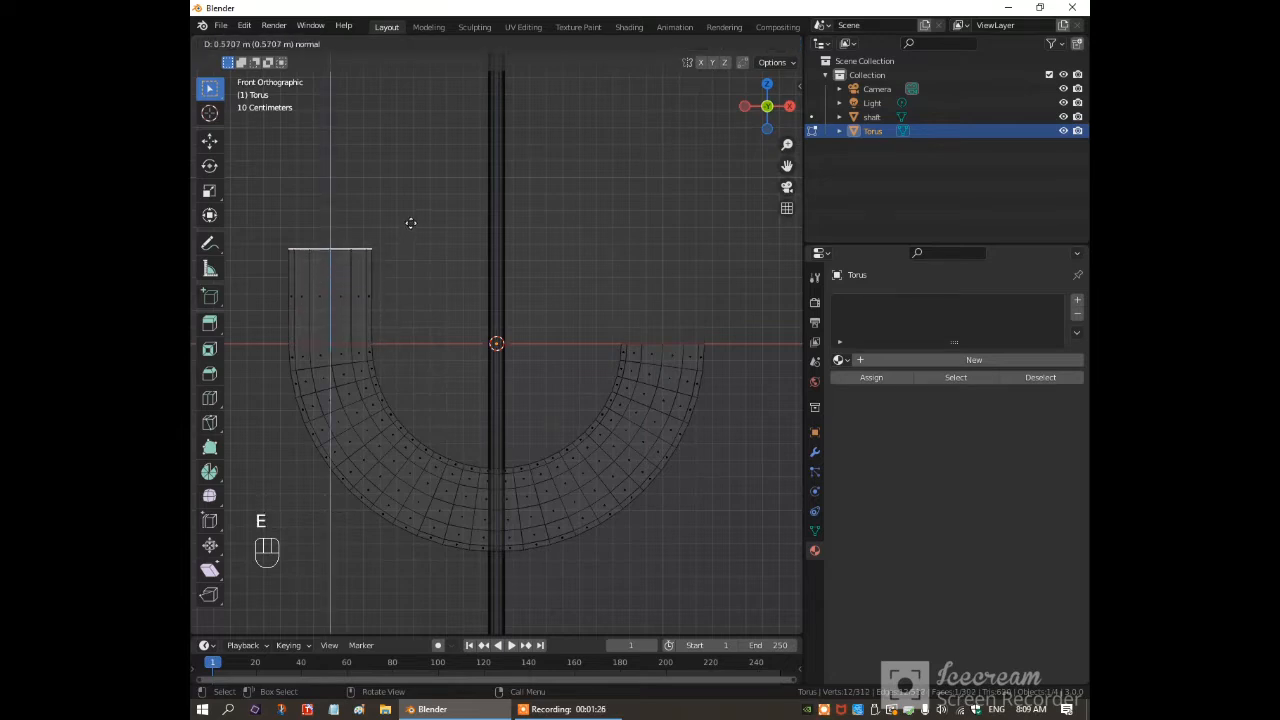
pyautogui.click(410, 222)
pyautogui.scroll(-2, 428, 311)
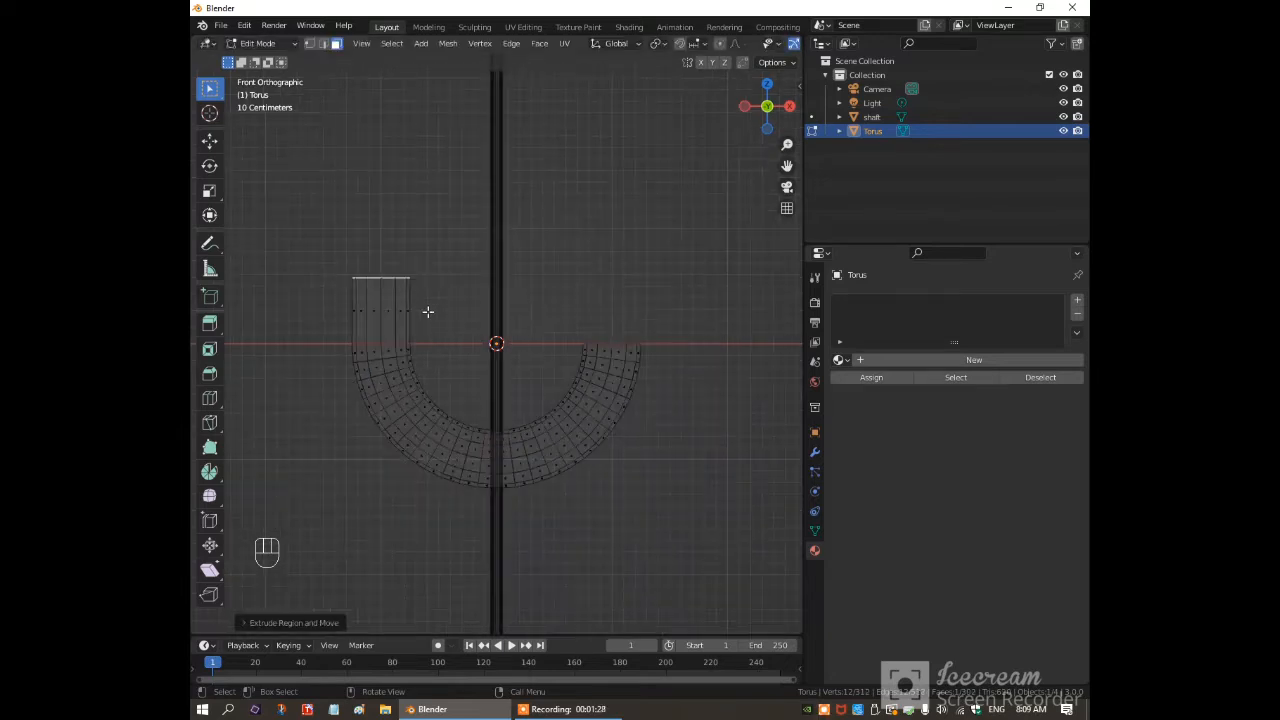
pyautogui.press('Tab')
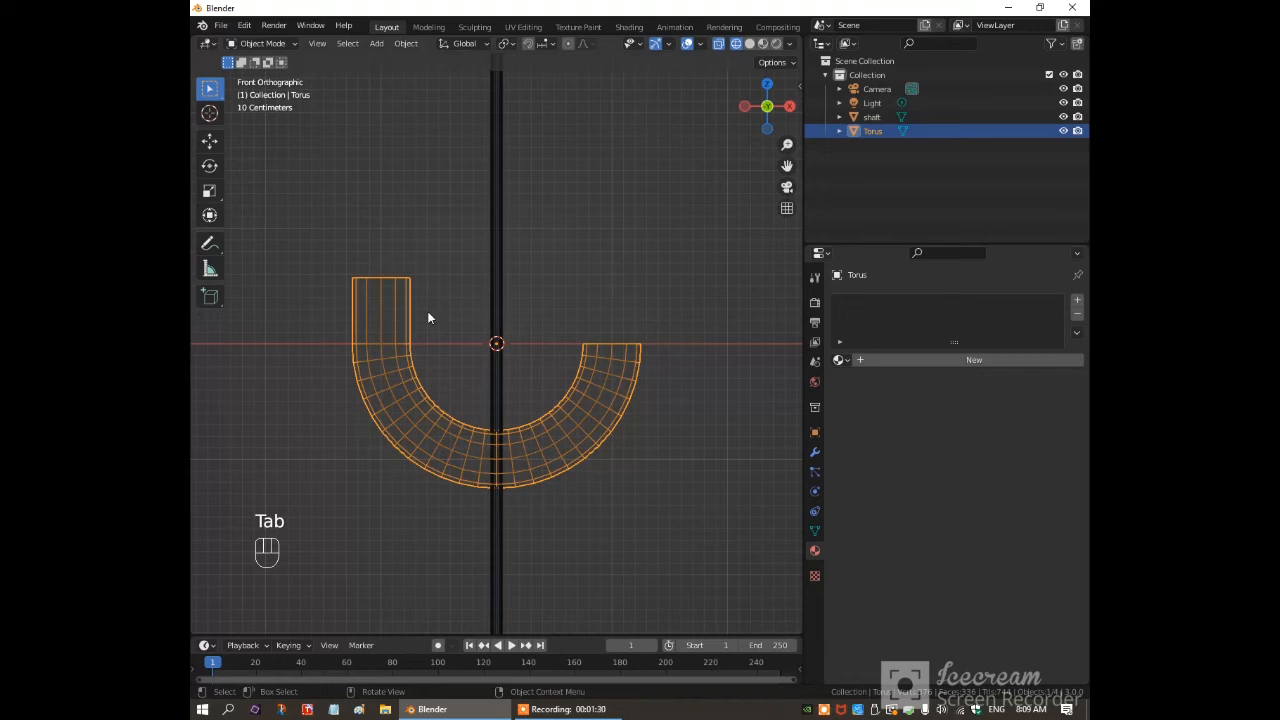
# In material preview shading, give the hook-shaped torus a new material with a dark orange-brown base color.
pyautogui.press('z')
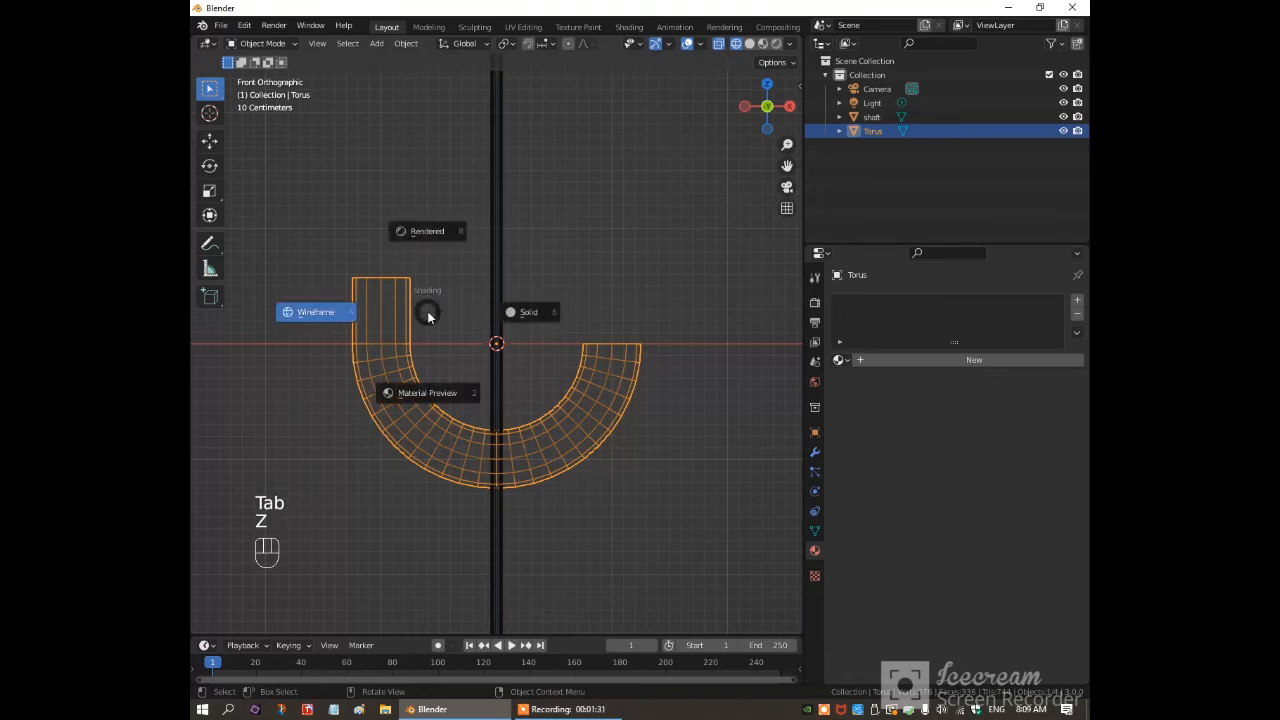
pyautogui.click(434, 395)
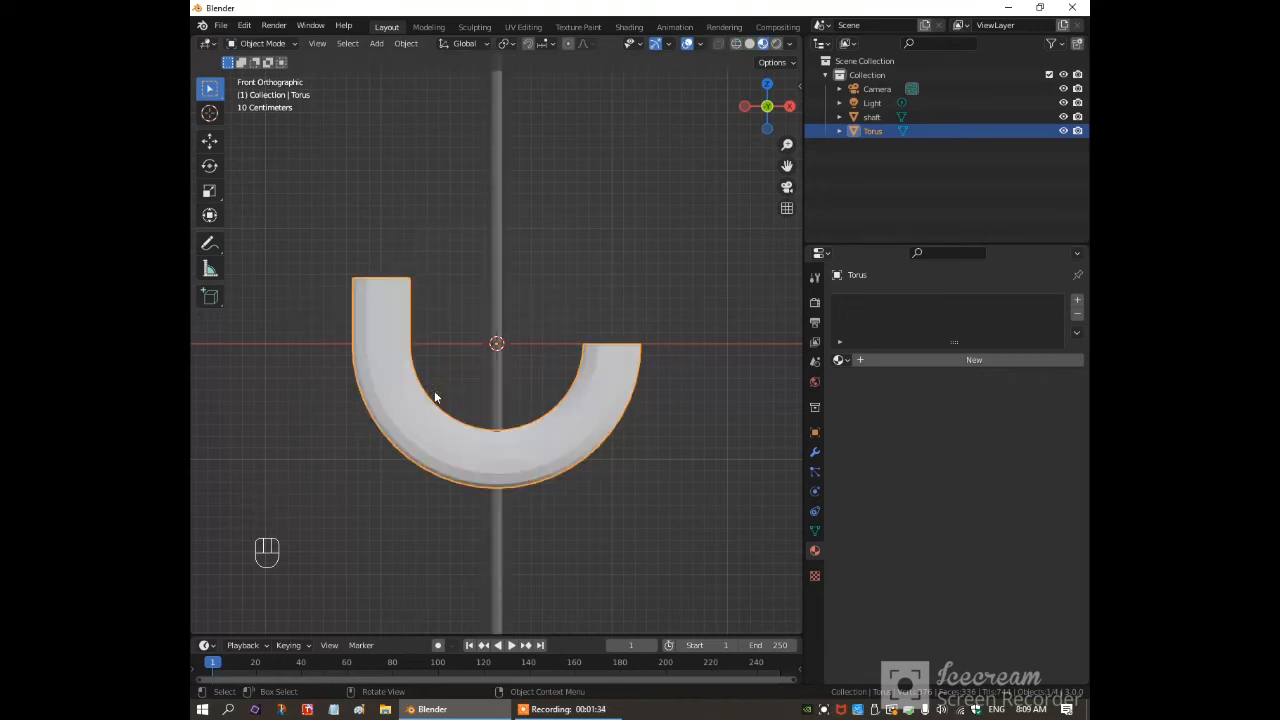
pyautogui.click(969, 359)
pyautogui.click(982, 510)
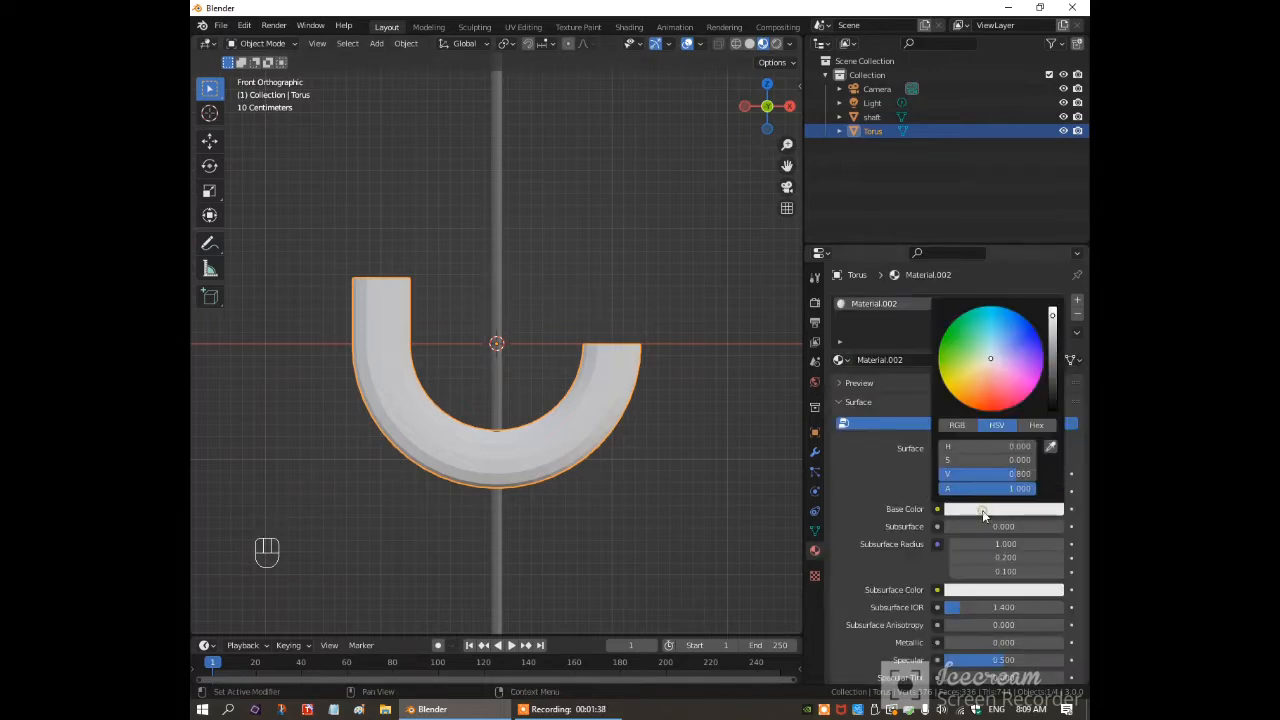
pyautogui.click(979, 405)
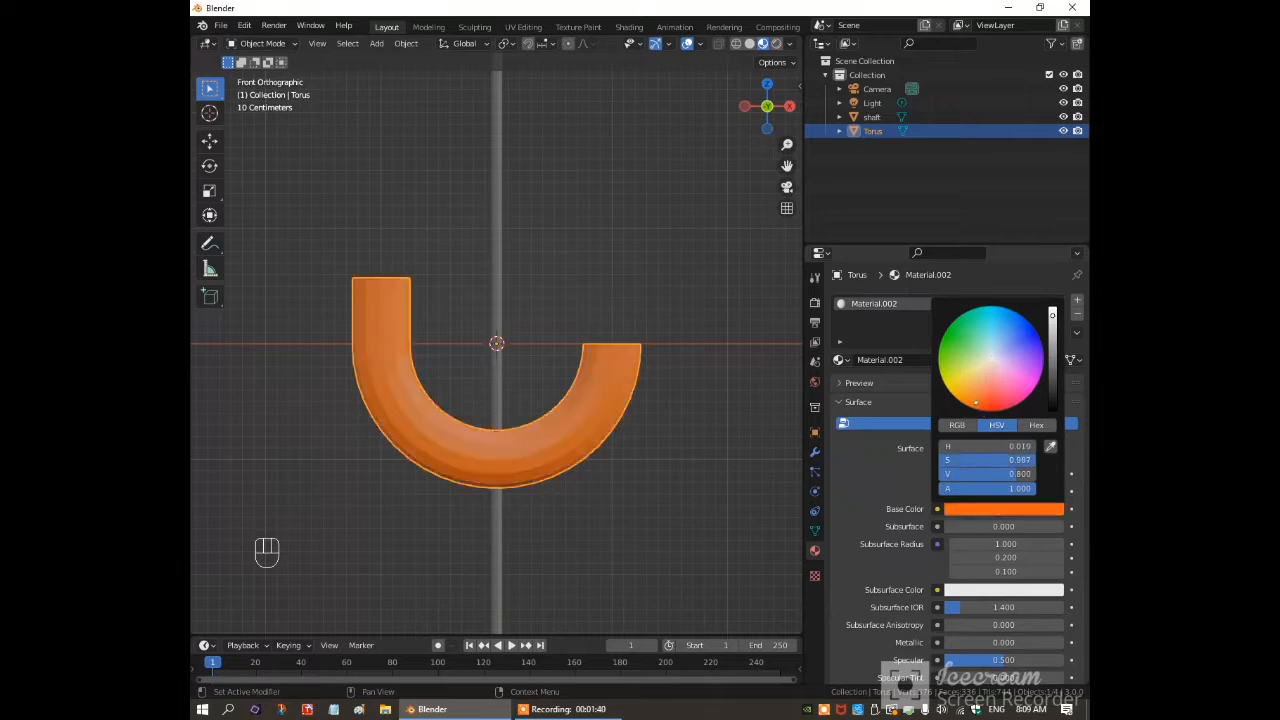
pyautogui.moveTo(1052, 316); pyautogui.dragTo(1052, 353)
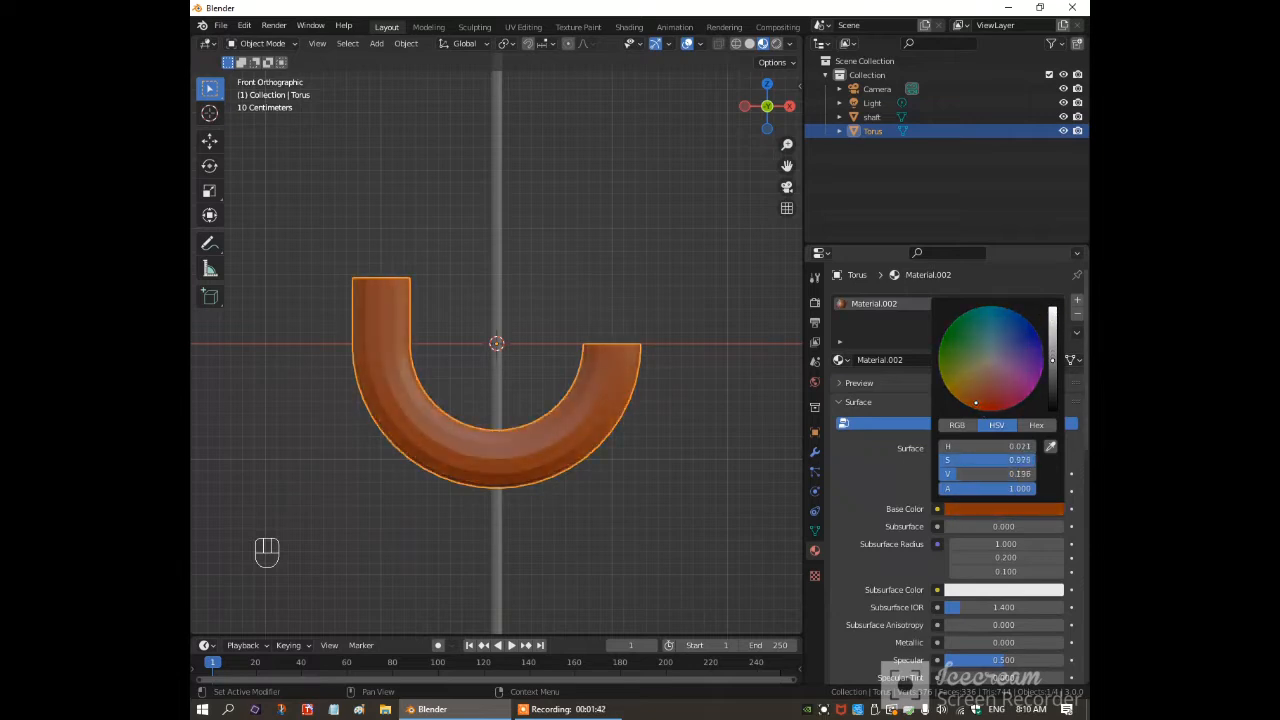
# Scale the hook-shaped torus by 0.7 and move it so its straight end meets the shaft's lower end.
pyautogui.scroll(-5, 605, 498)
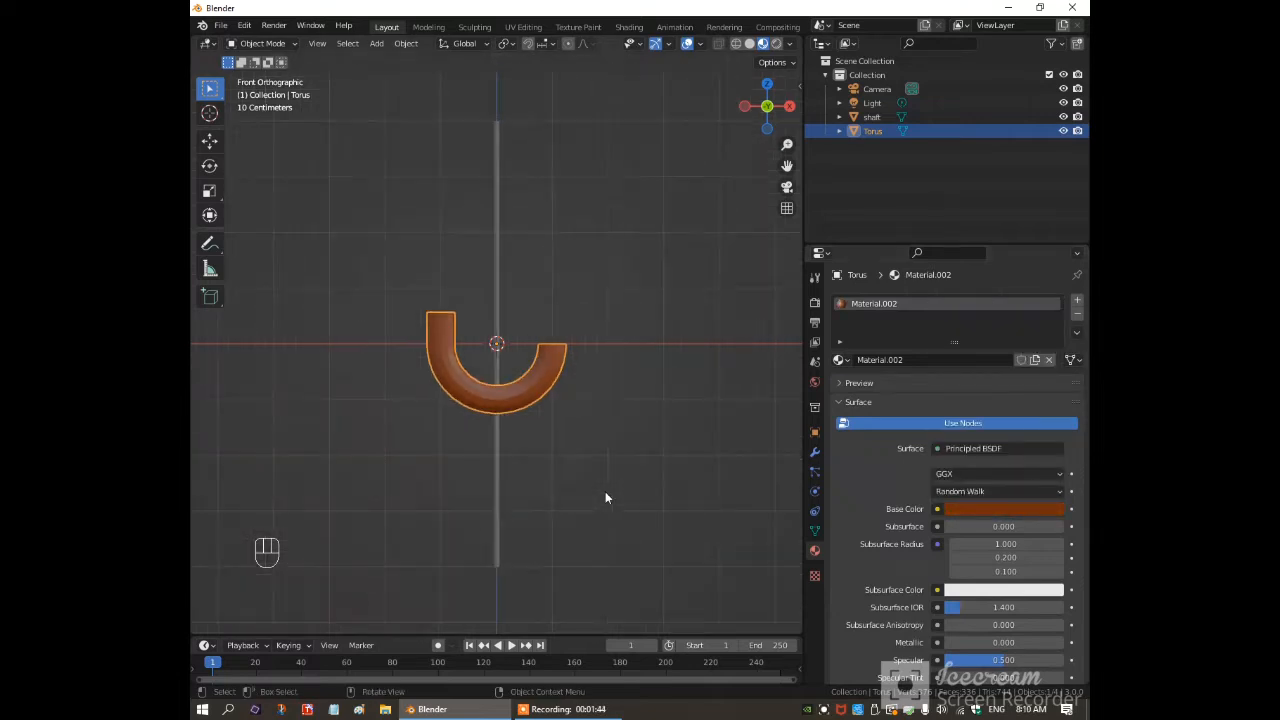
pyautogui.write('s')
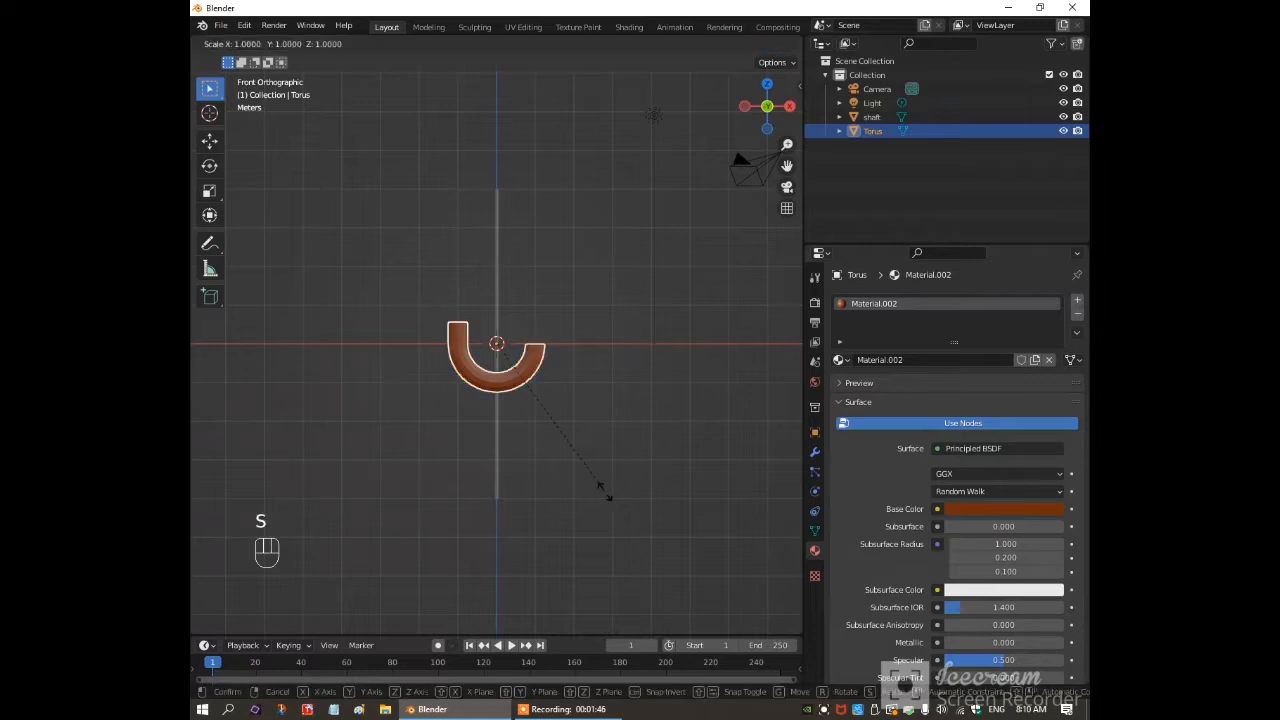
pyautogui.write('.7')
pyautogui.press('Return')
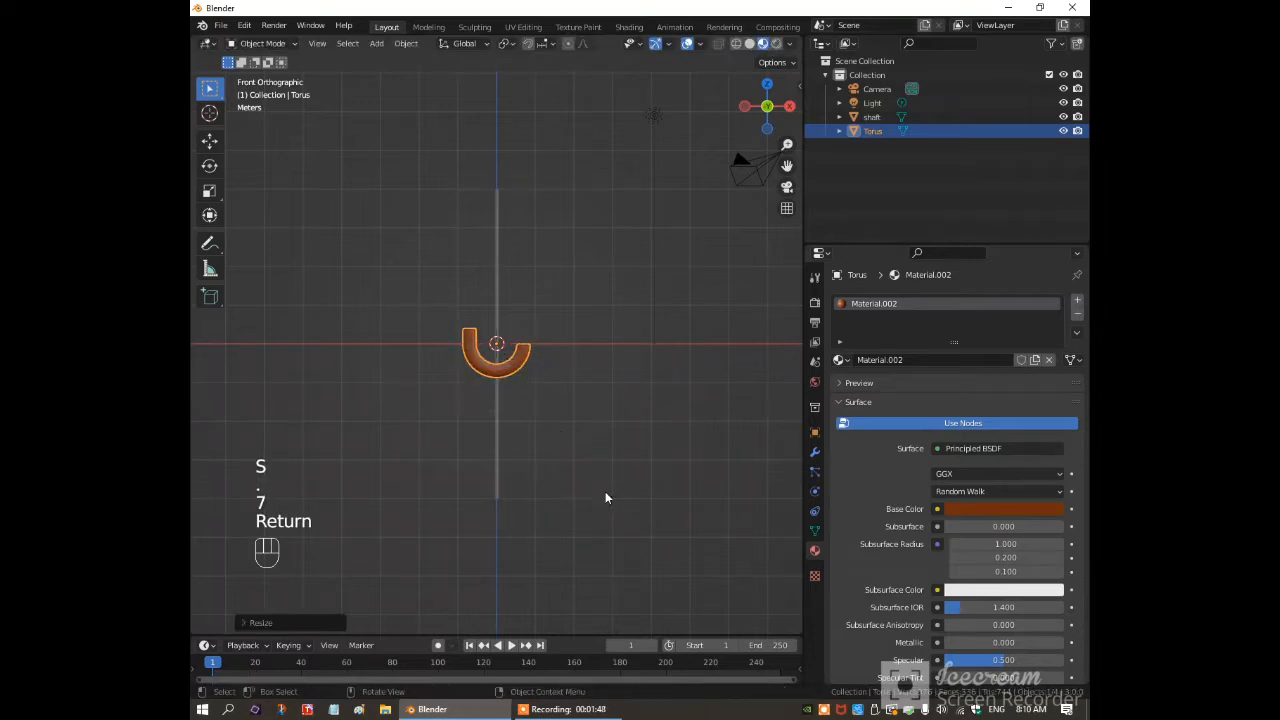
pyautogui.press('g')
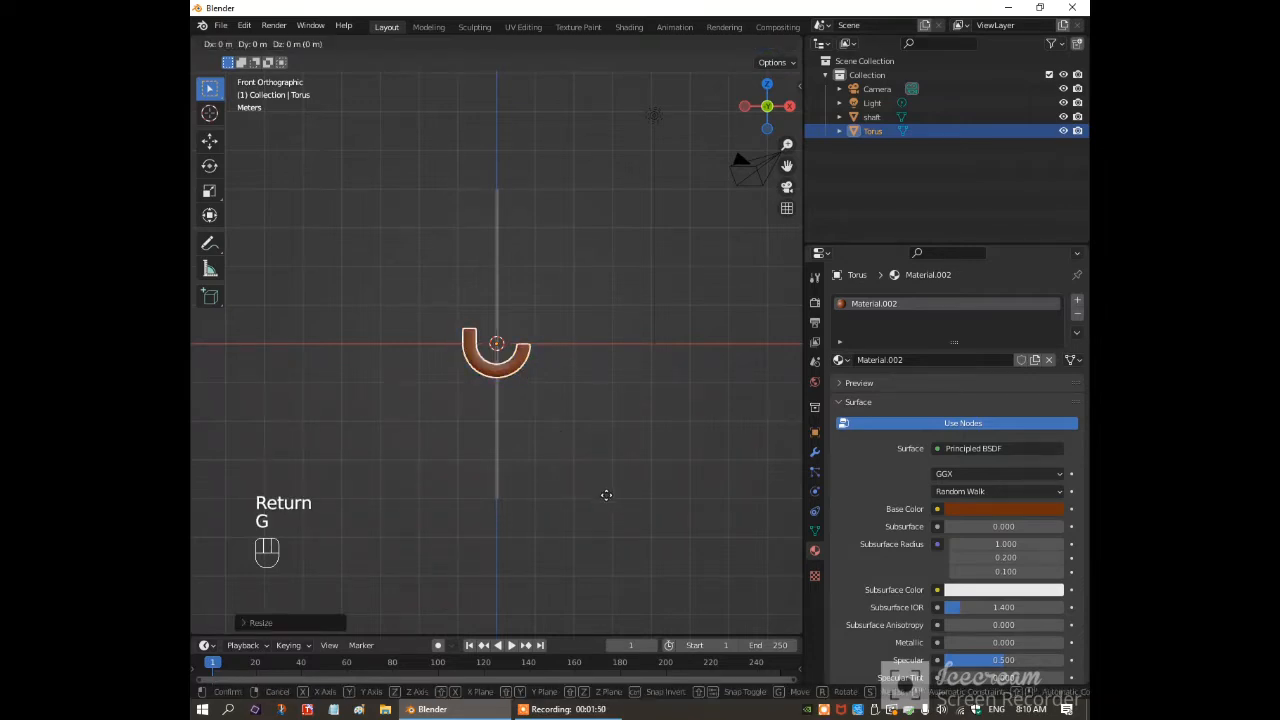
pyautogui.click(633, 624)
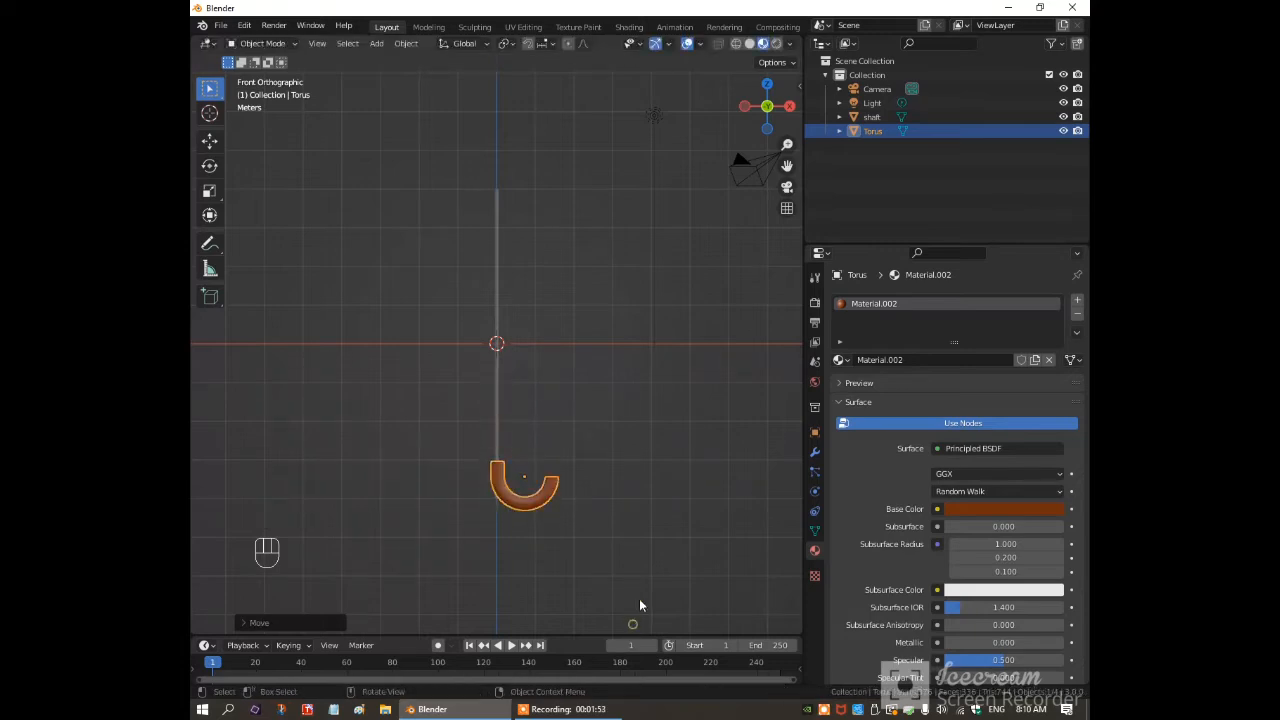
# Rename the Torus object as handle.
pyautogui.doubleClick(869, 131)
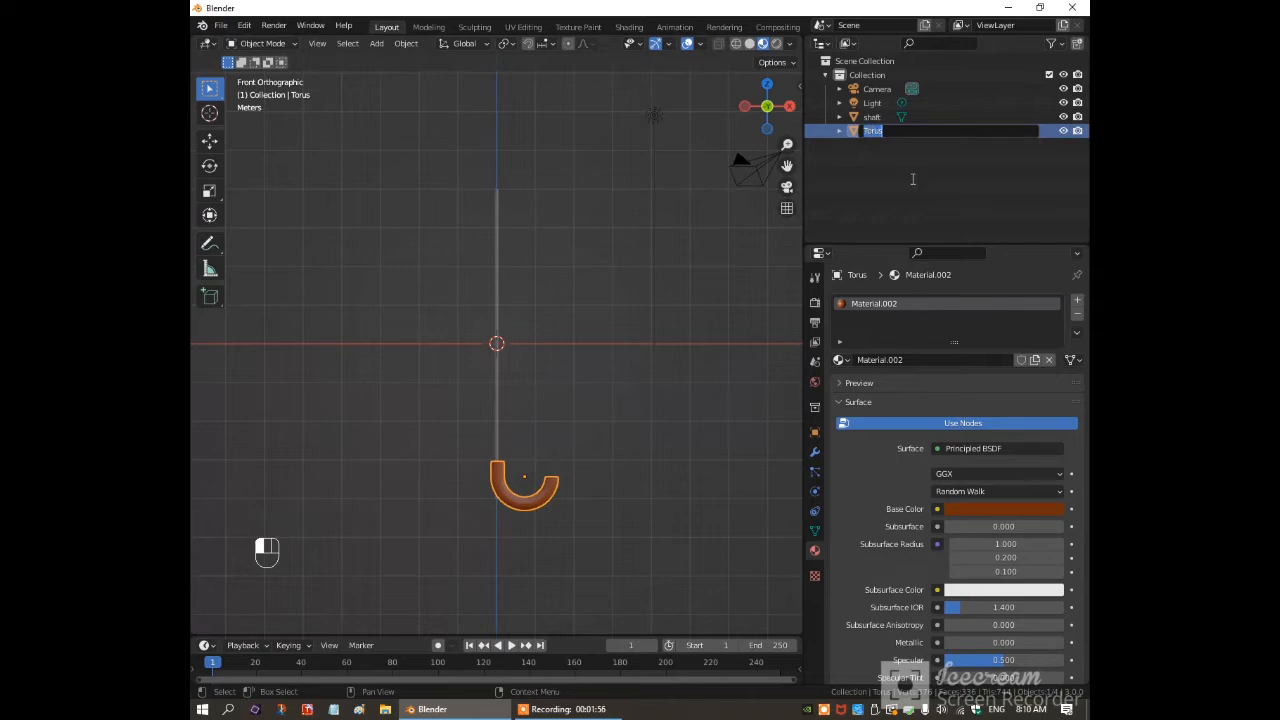
pyautogui.write('handle')
pyautogui.press('Return')
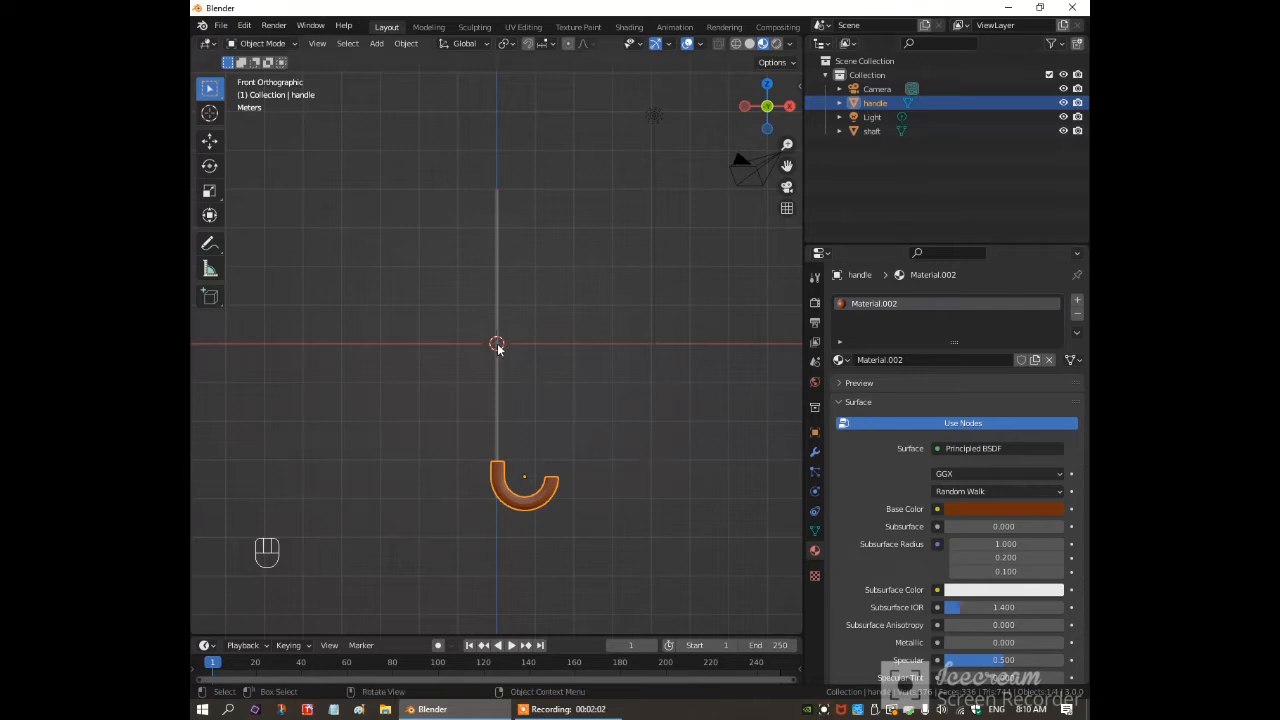
# Add a cylinder mesh at the origin and scale it by 1.7 along the Z axis.
pyautogui.hotkey('shift', 'a')
pyautogui.moveTo(498, 347)
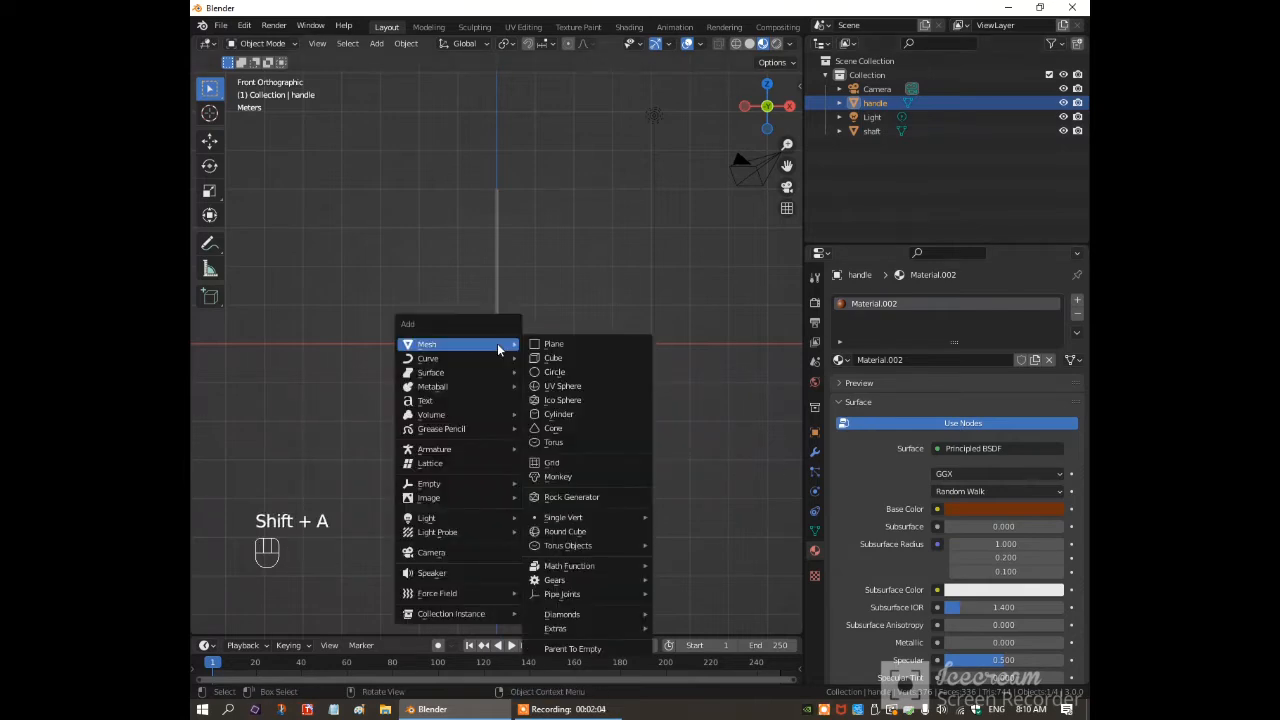
pyautogui.click(566, 404)
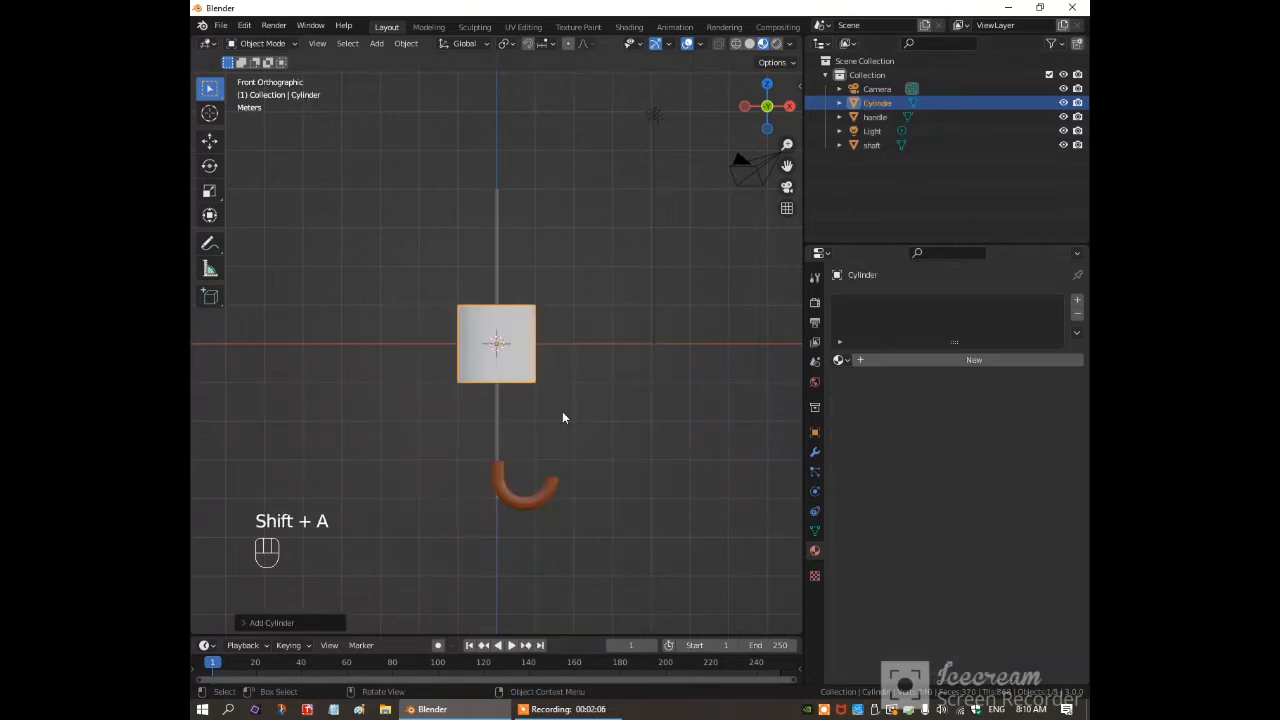
pyautogui.press('s')
pyautogui.press('z')
pyautogui.press('1')
pyautogui.press('.')
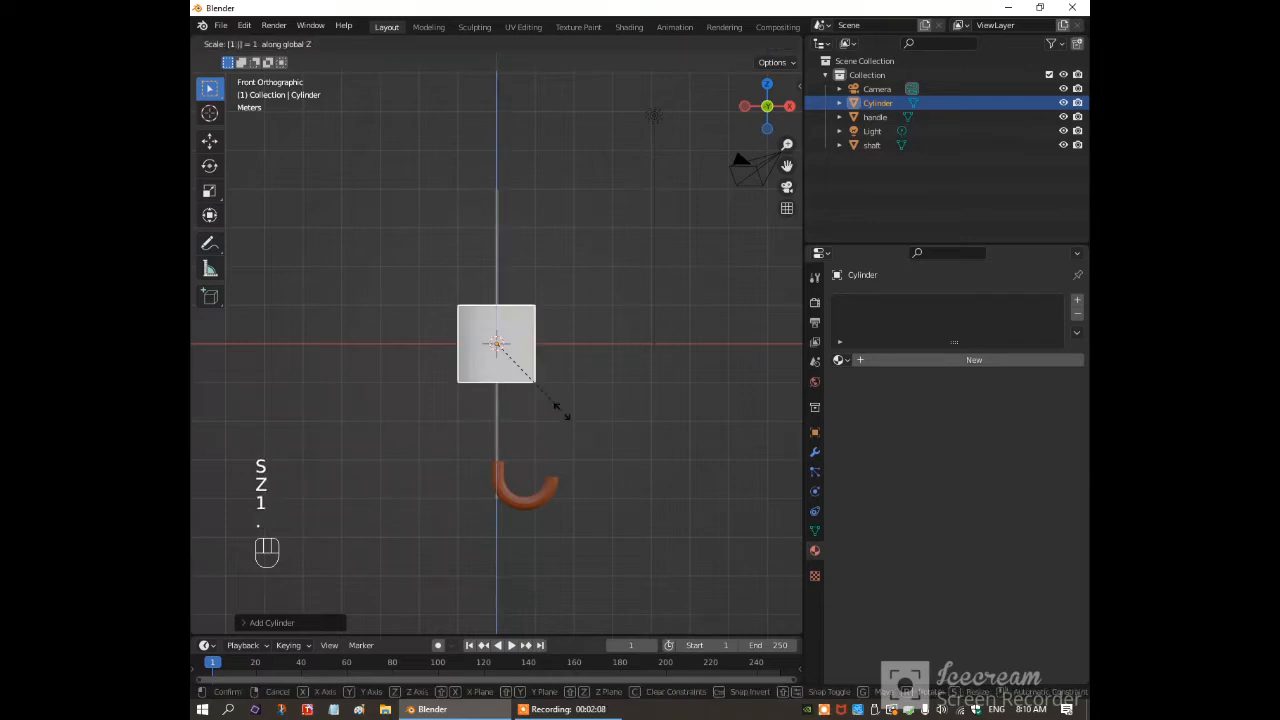
pyautogui.press('7')
pyautogui.press('Return')
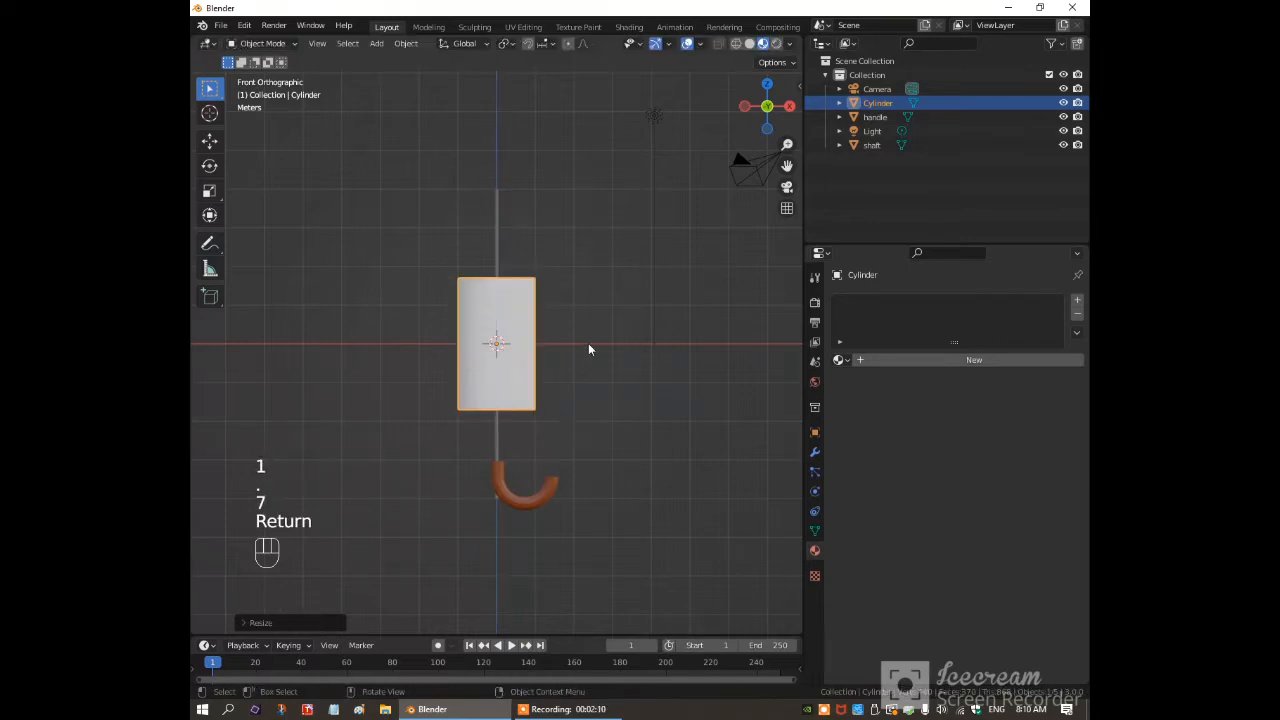
# Move the cylinder up along the Z axis until its top sits just below the shaft's upper end.
pyautogui.press('g')
pyautogui.press('z')
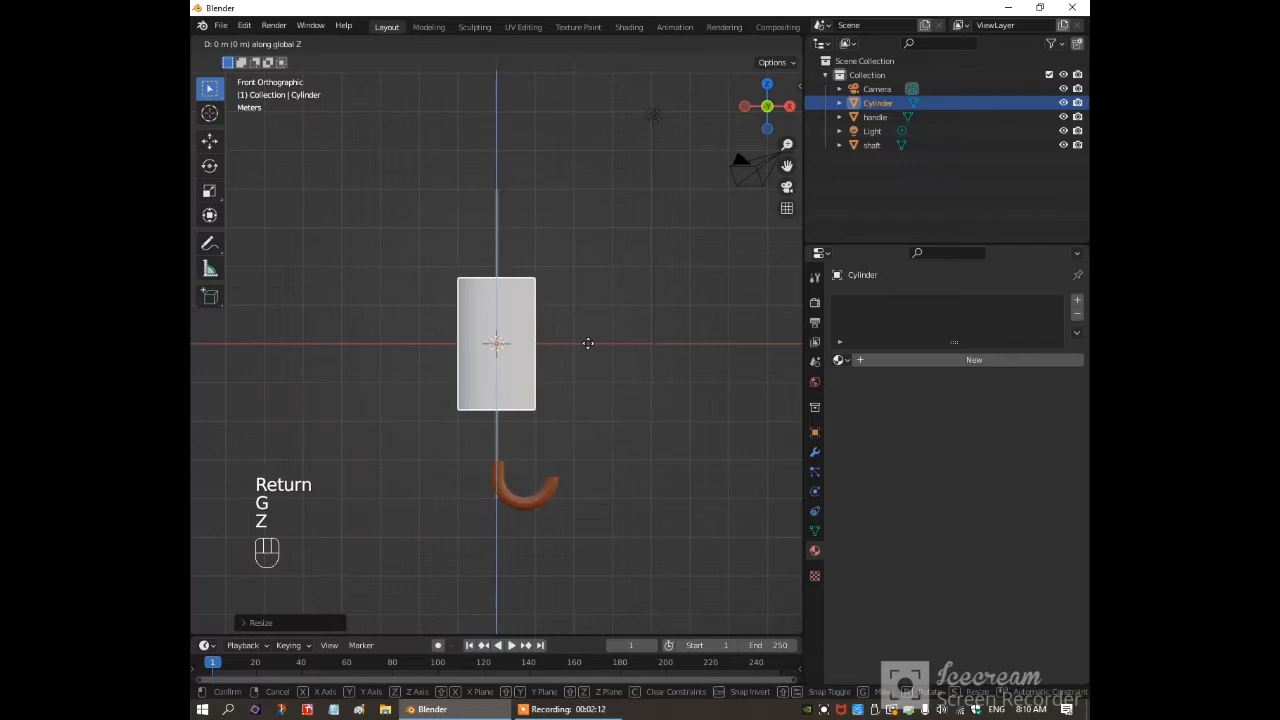
pyautogui.click(589, 258)
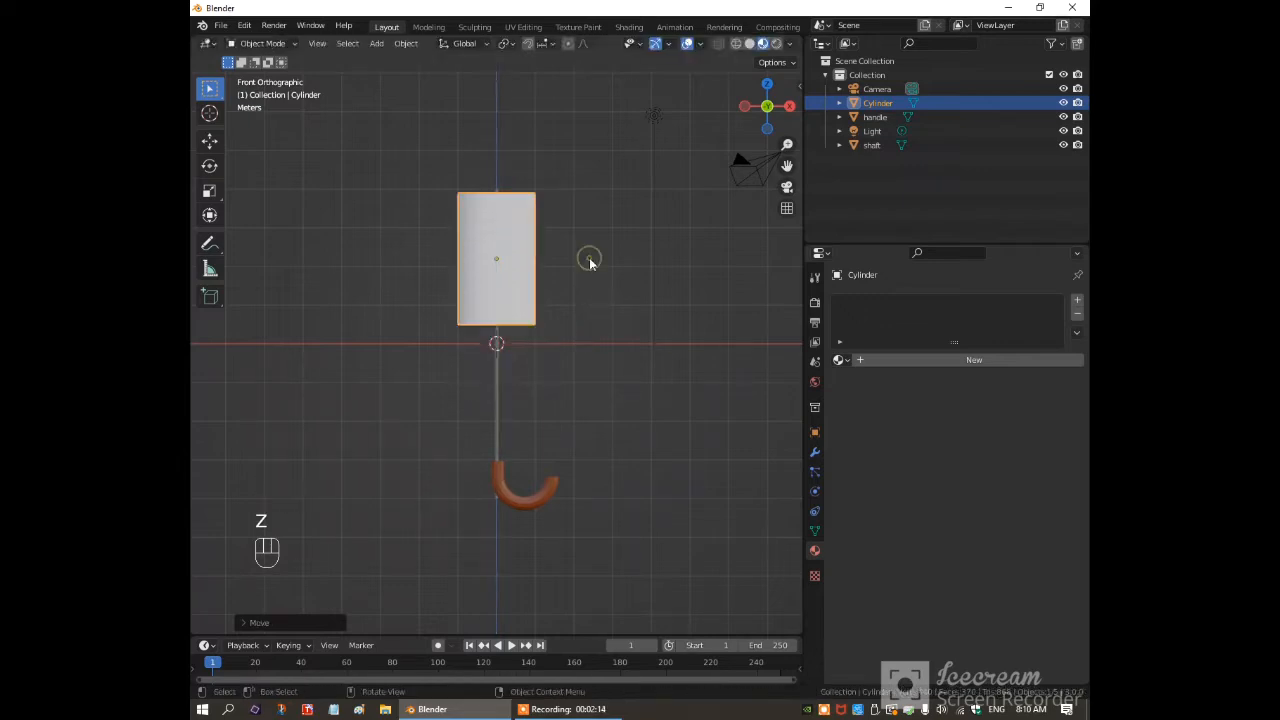
# In Edit Mode, select the cylinder's bottom edge loop and scale it by 6 to flare out the canopy.
pyautogui.press('KP_Decimal')
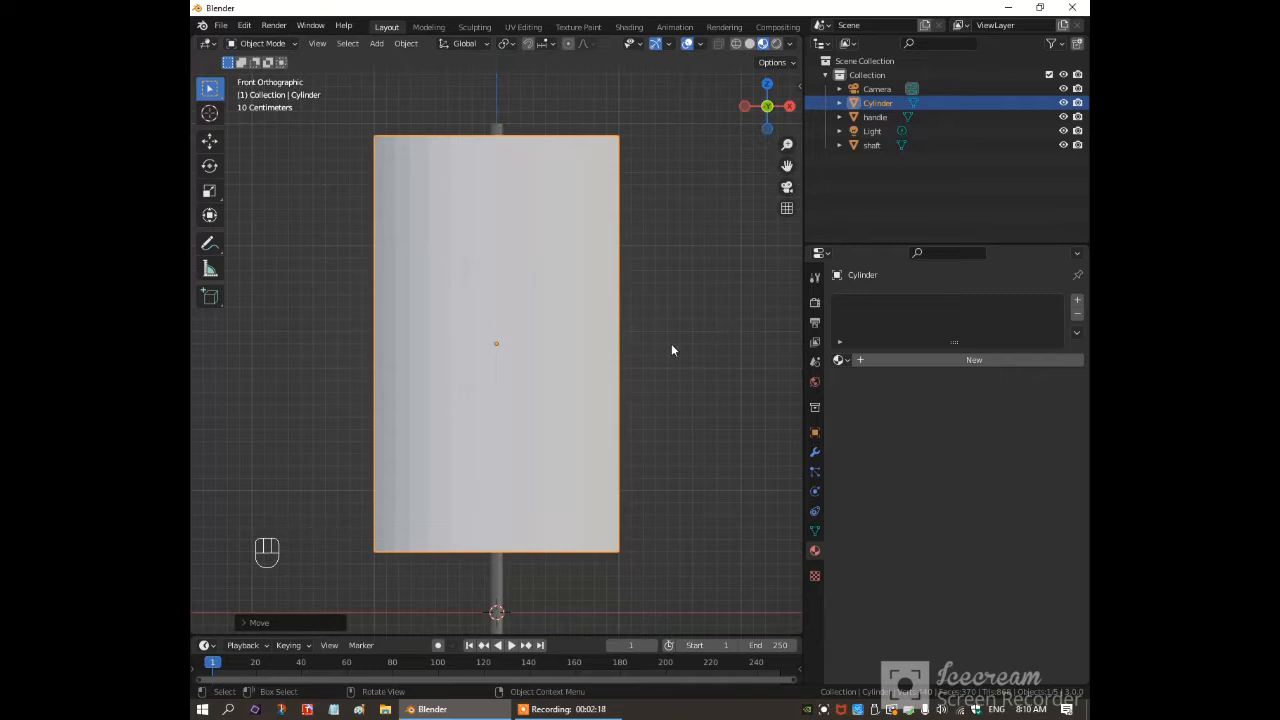
pyautogui.scroll(-6, 655, 350)
pyautogui.press('Tab')
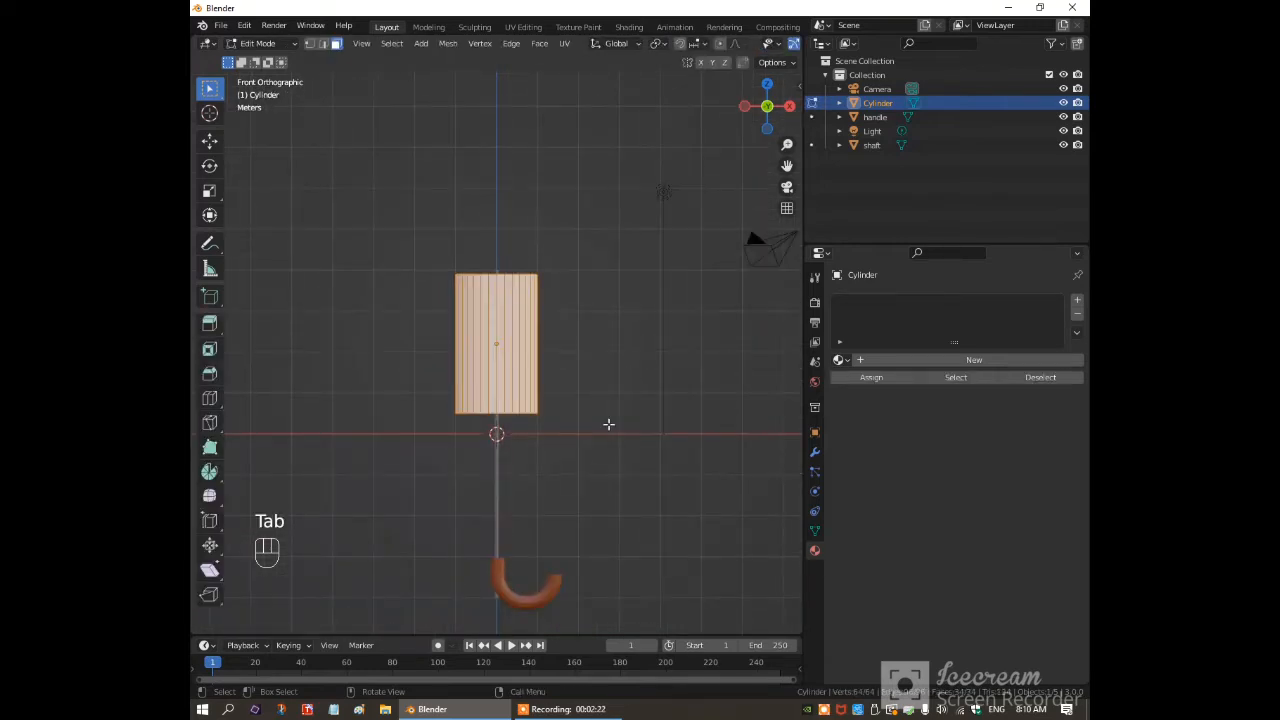
pyautogui.press('2')
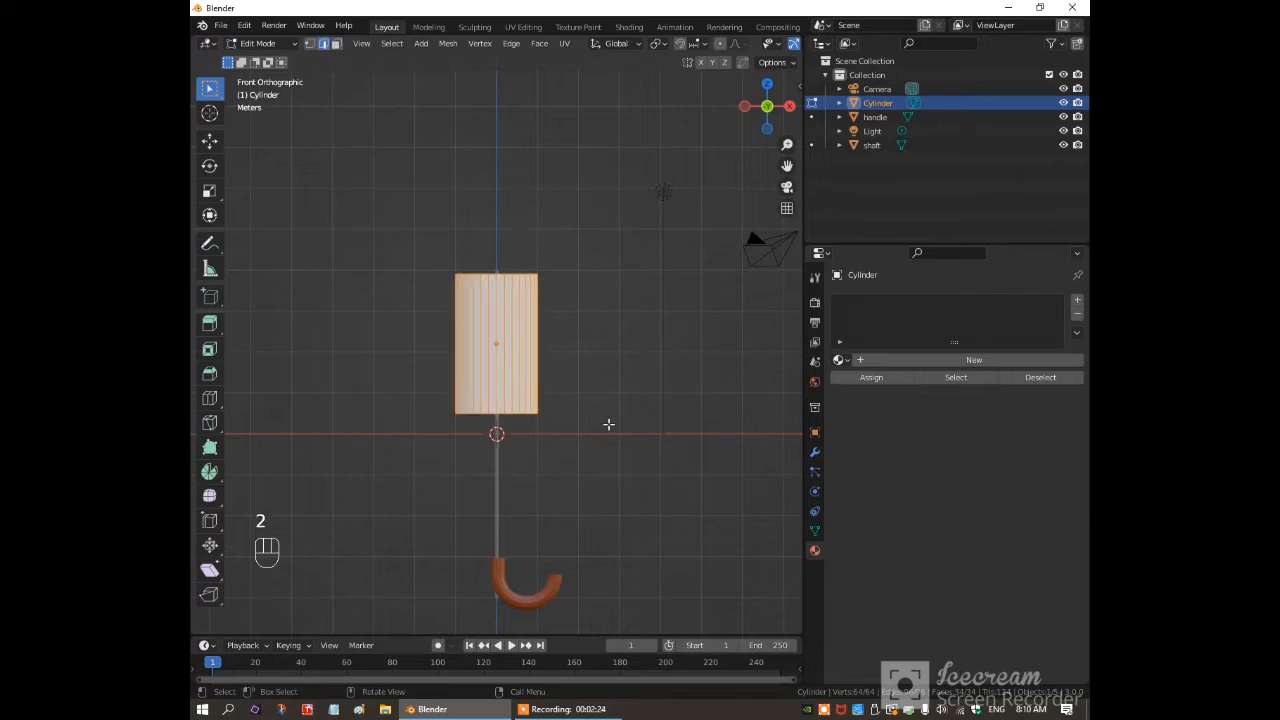
pyautogui.keyDown('alt'); pyautogui.click(516, 412); pyautogui.keyUp('alt')
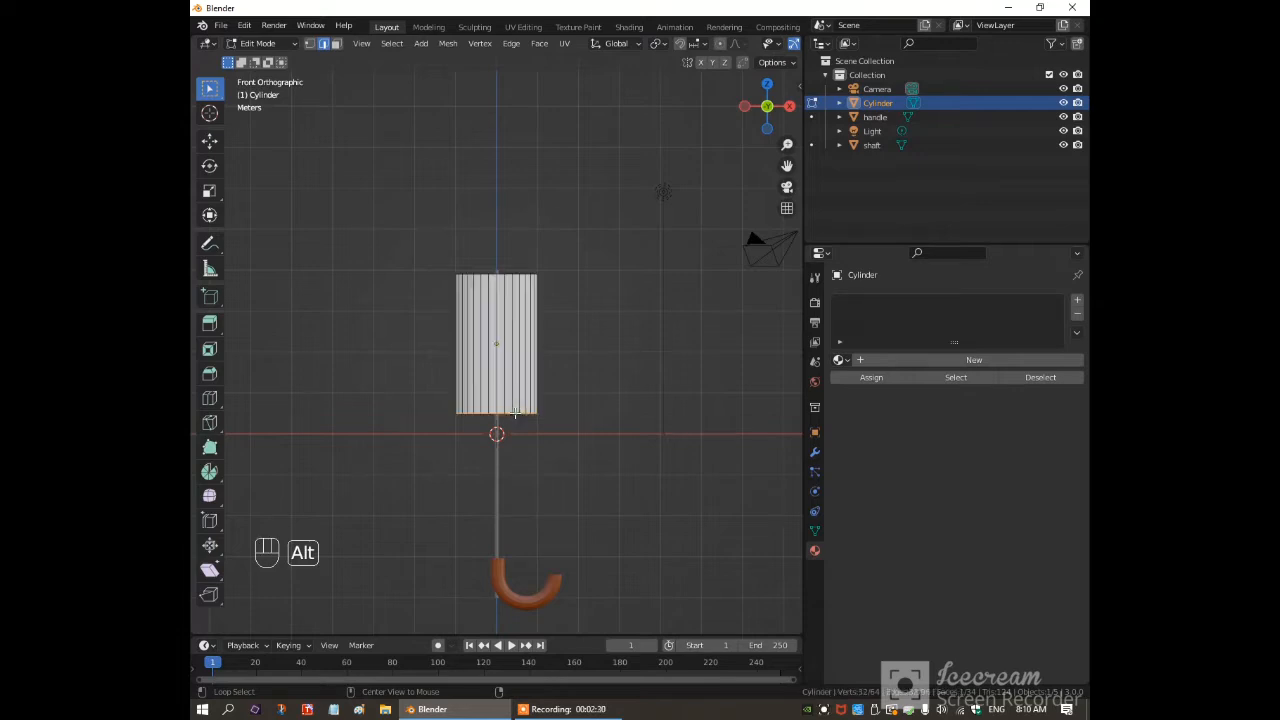
pyautogui.moveTo(516, 412); pyautogui.dragTo(572, 447, button='middle')
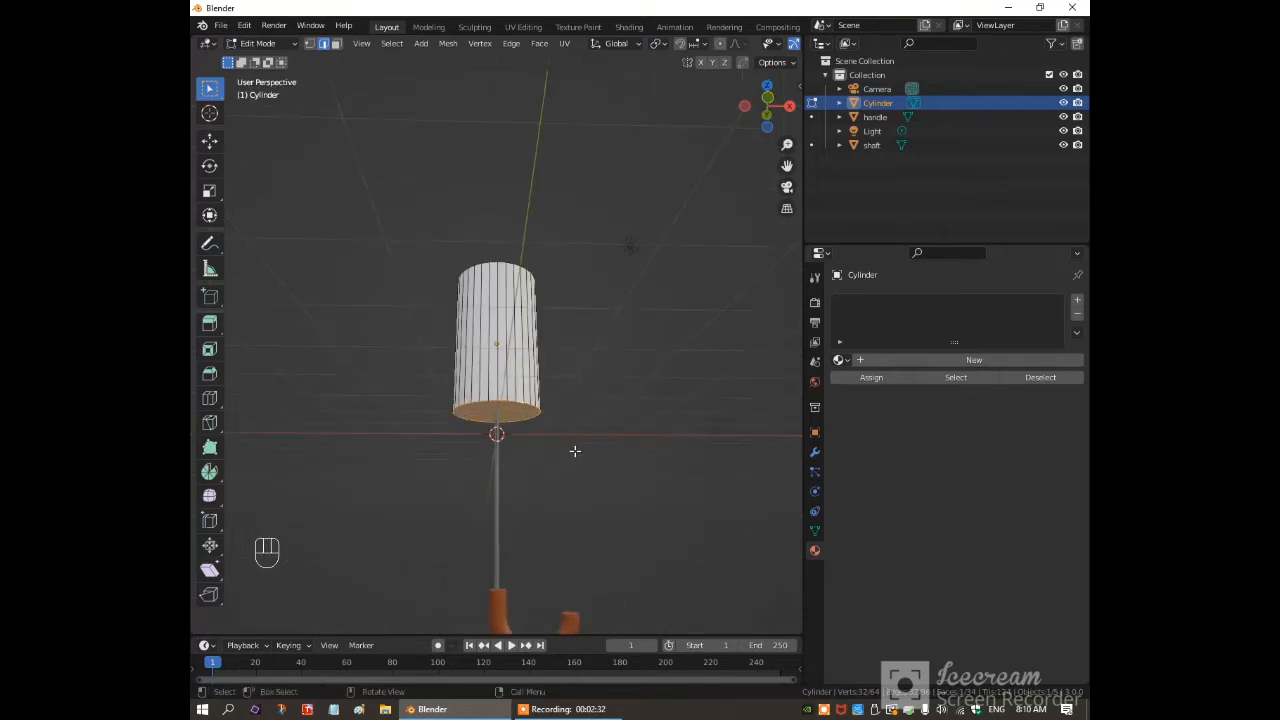
pyautogui.press('KP_1')
pyautogui.press('s')
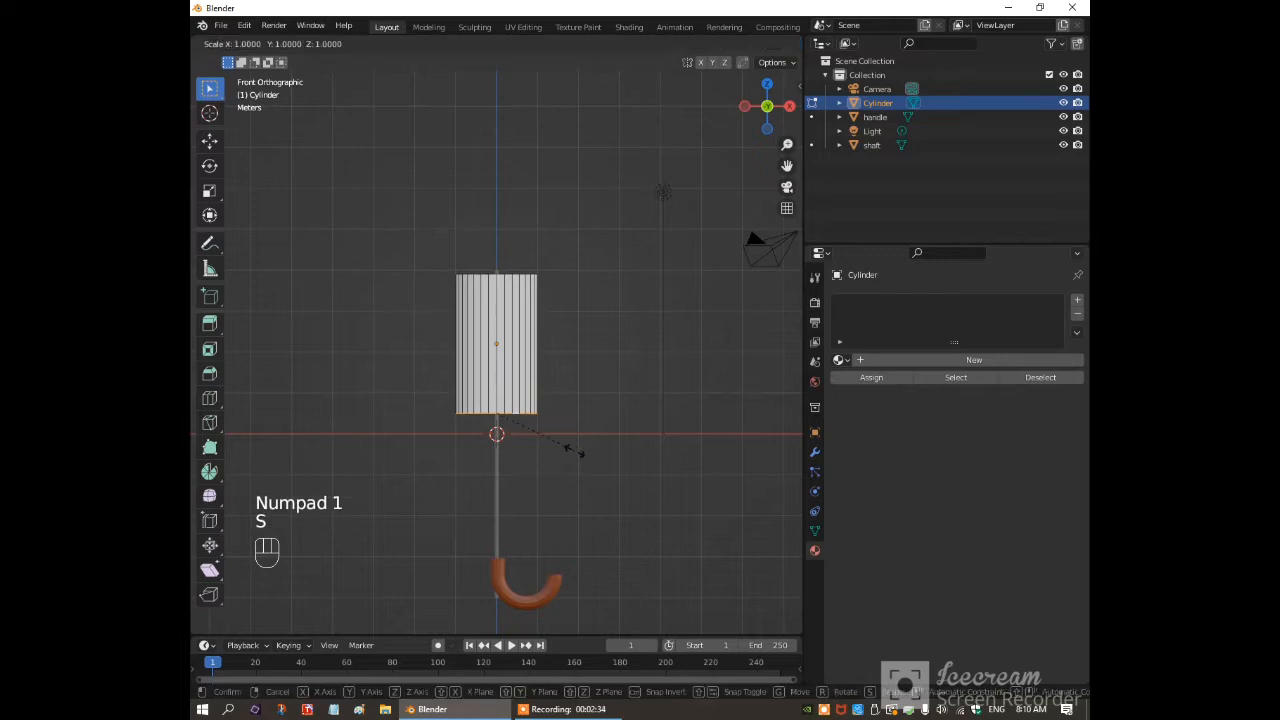
pyautogui.press('6')
pyautogui.press('Return')
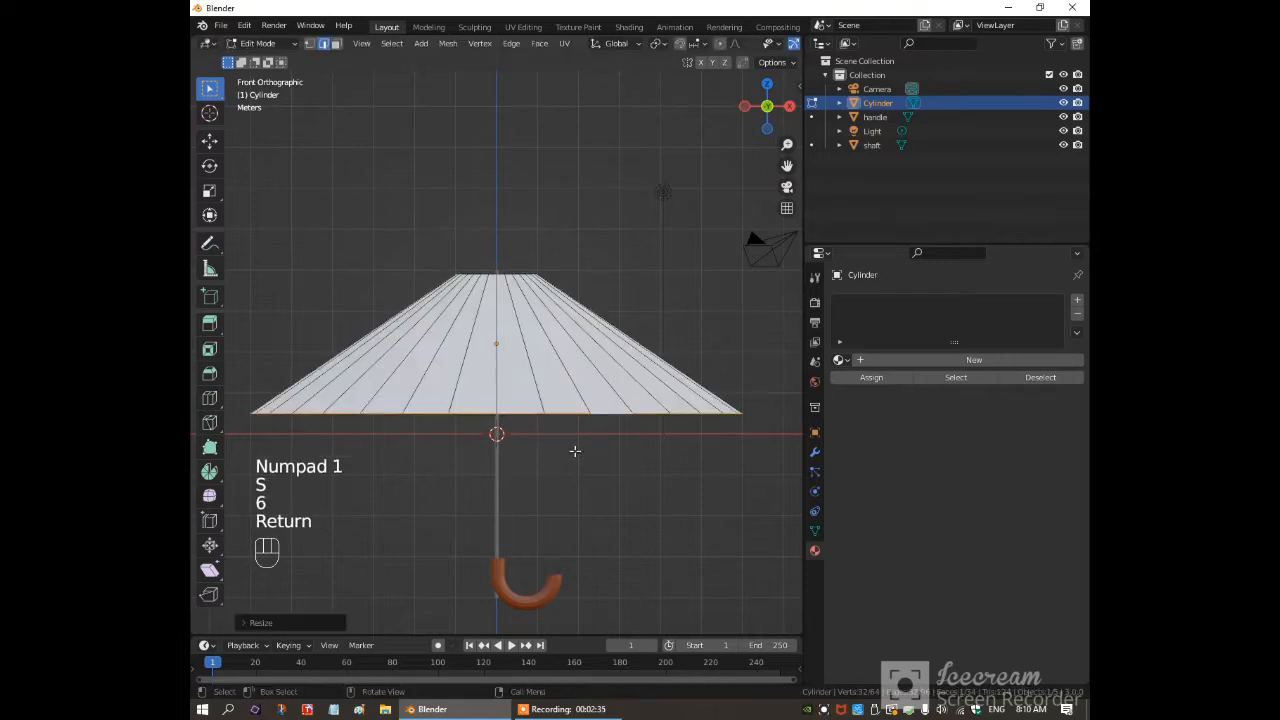
# Select the cylinder's top edge loop and scale it down to about 0.12, slightly wider than the shaft.
pyautogui.keyDown('alt'); pyautogui.click(510, 273); pyautogui.keyUp('alt')
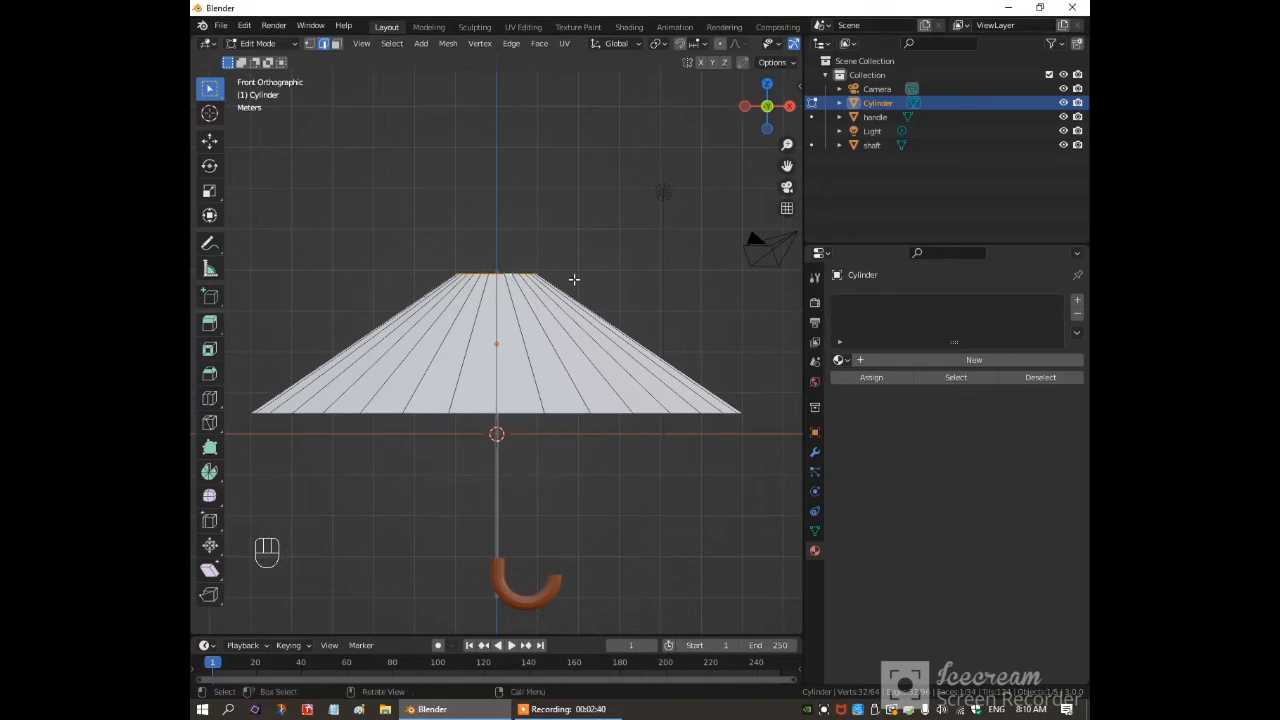
pyautogui.press('KP_Decimal')
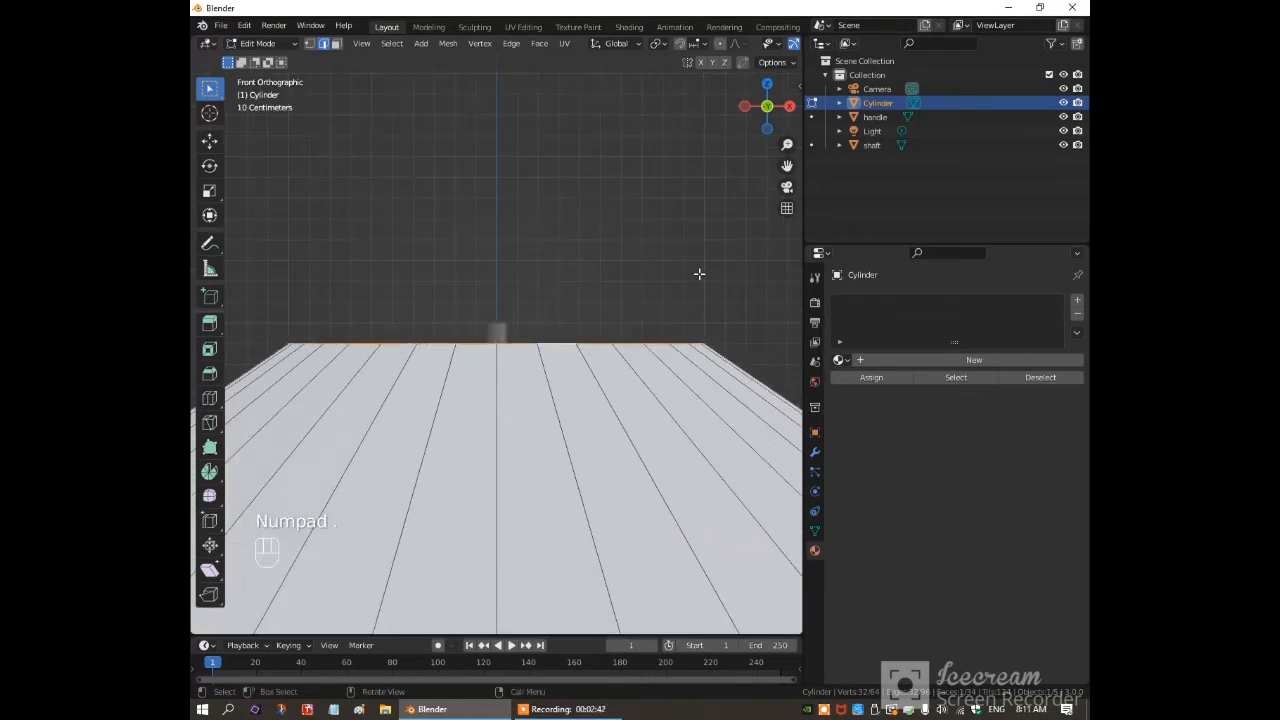
pyautogui.press('s')
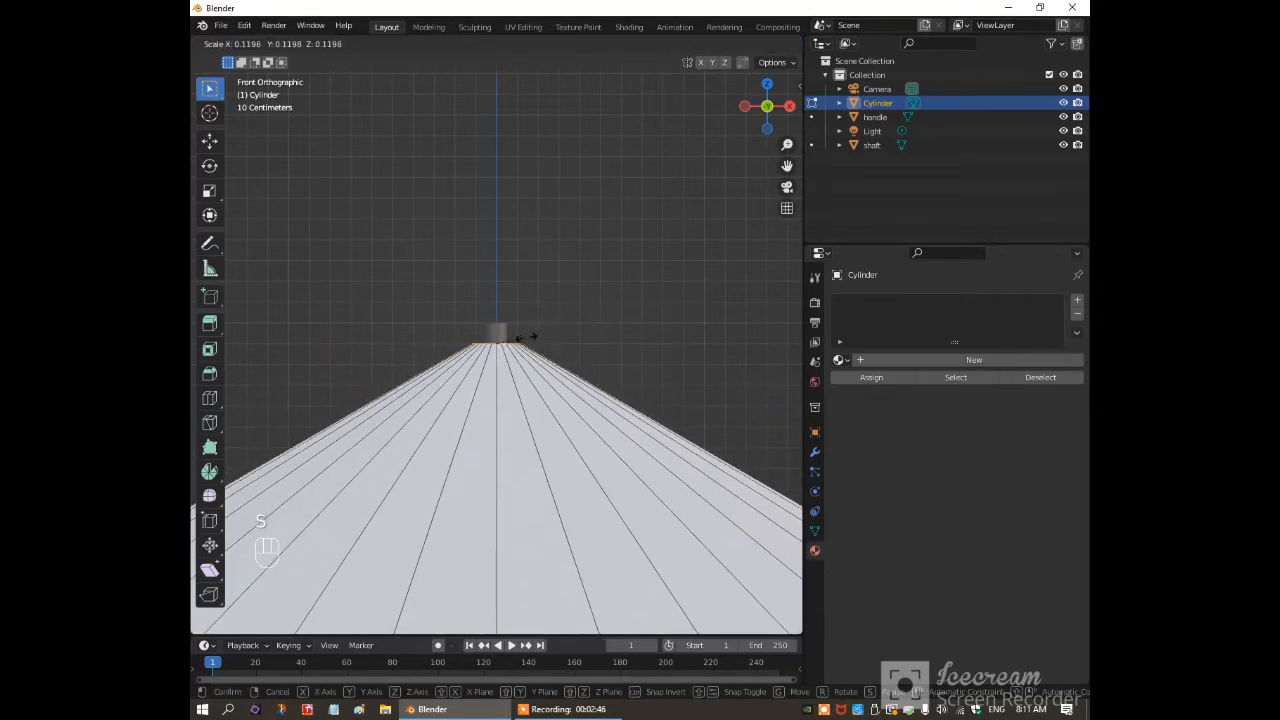
pyautogui.click(519, 338)
# Add a horizontal loop cut to the canopy, slide it toward the tip, and scale the loop by about 1.78.
pyautogui.scroll(-4, 563, 317)
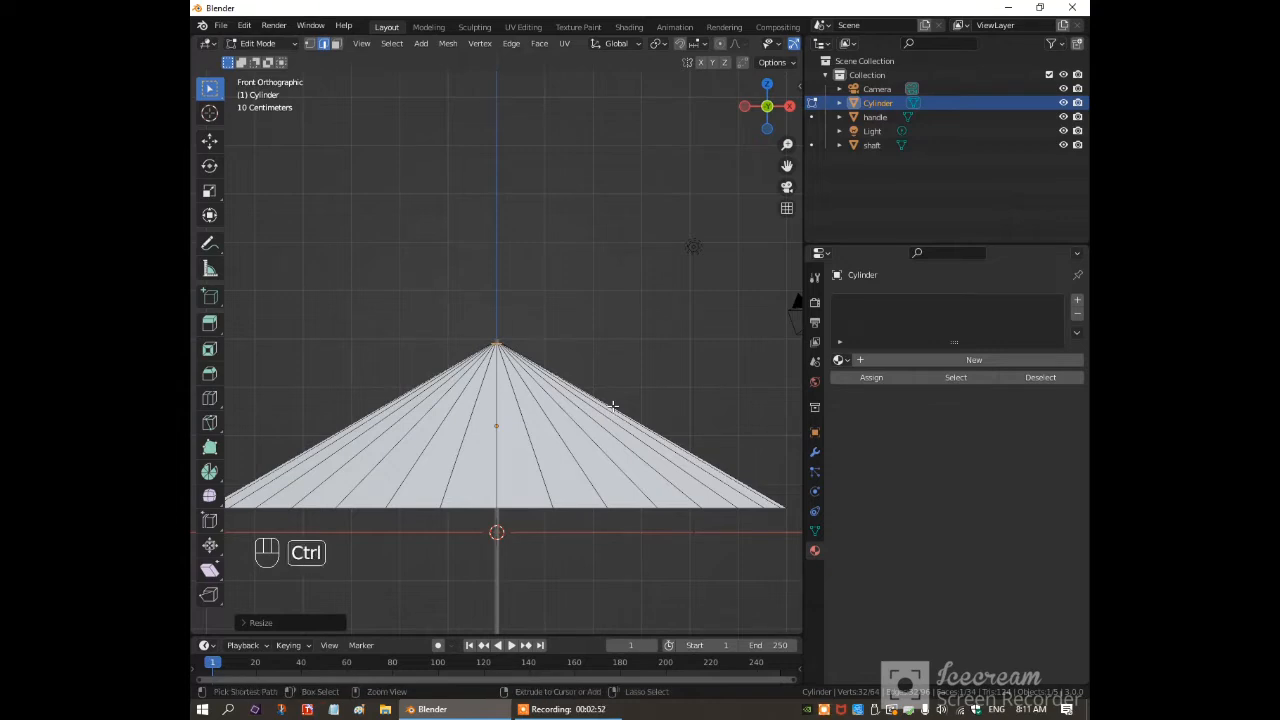
pyautogui.hotkey('ctrl', 'r')
pyautogui.click(613, 406)
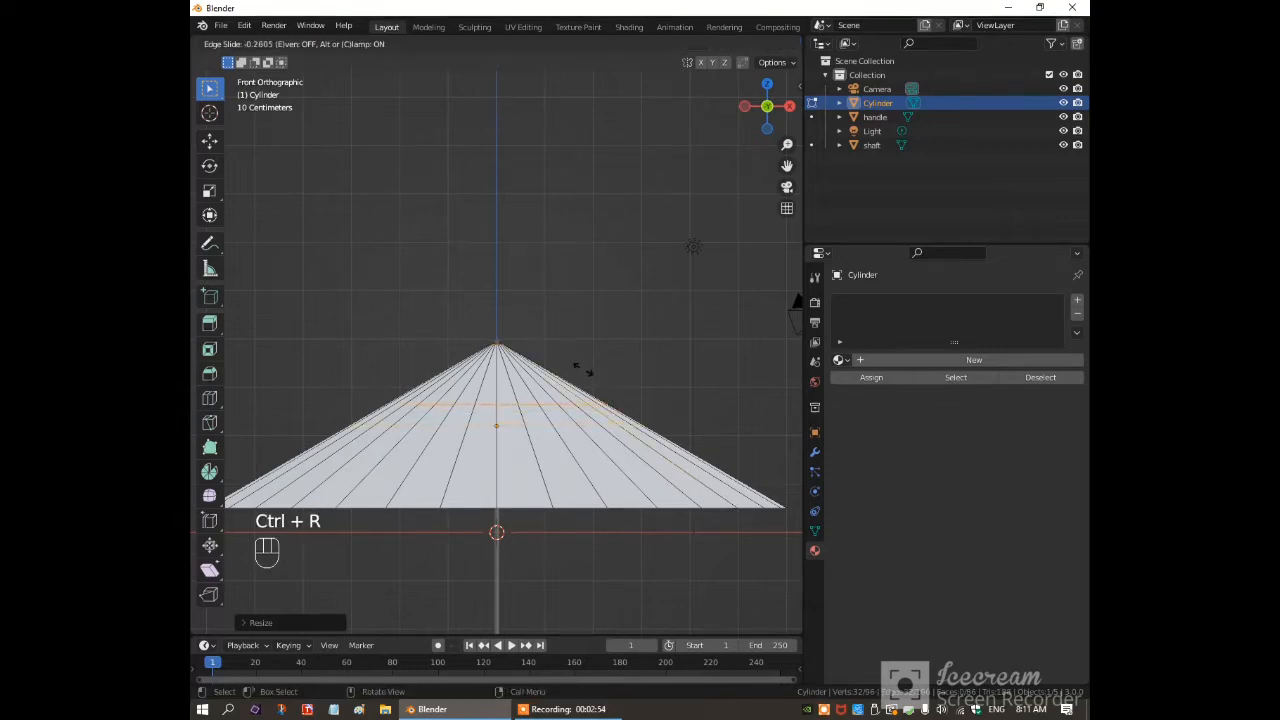
pyautogui.click(565, 340)
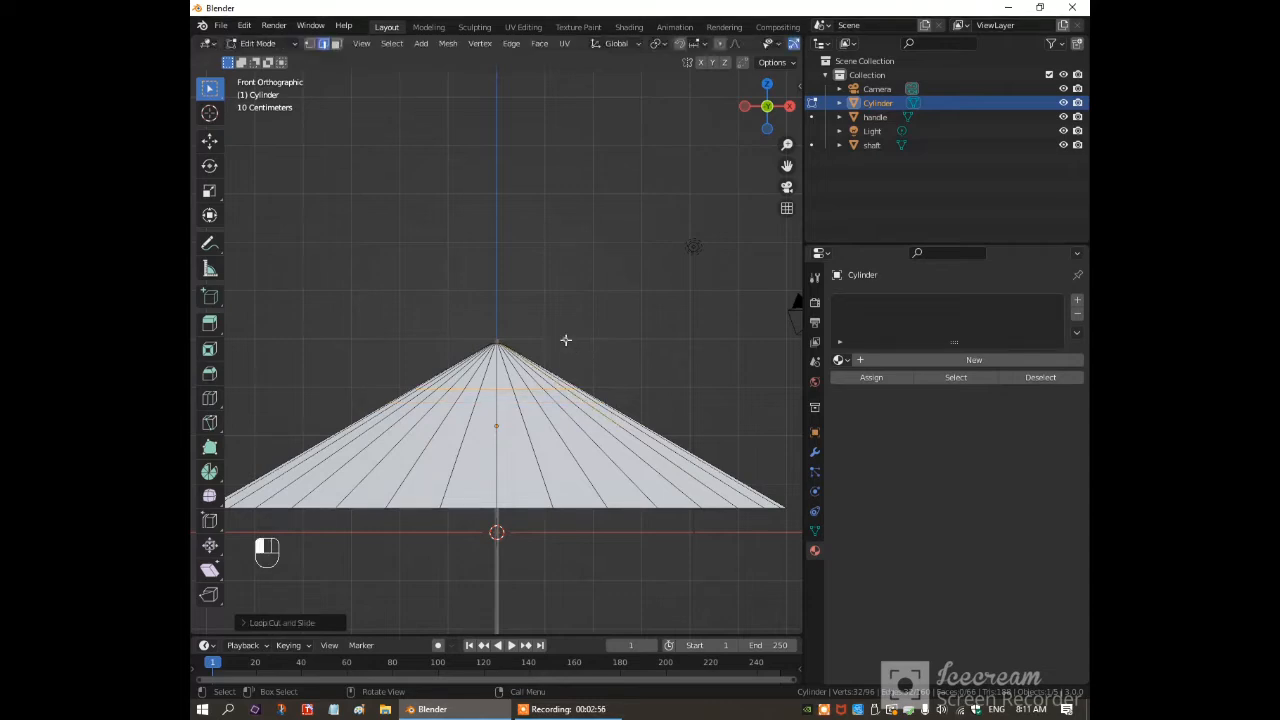
pyautogui.scroll(-2, 573, 348)
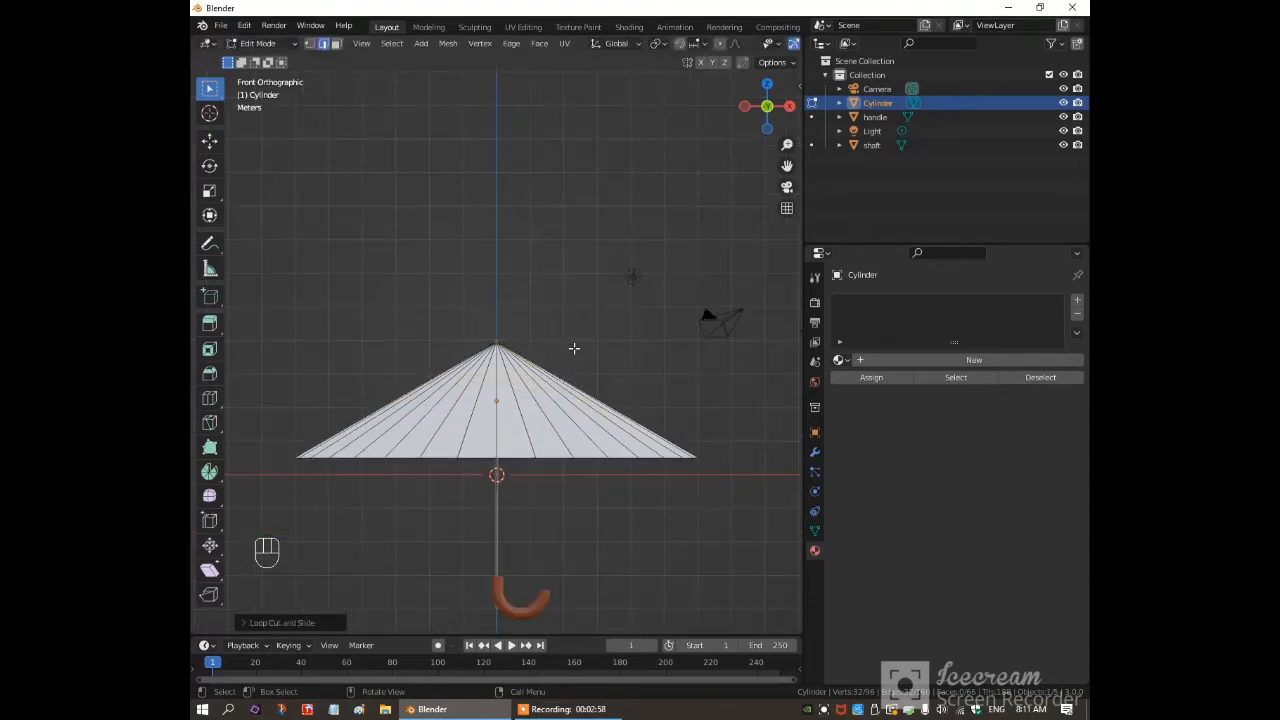
pyautogui.press('s')
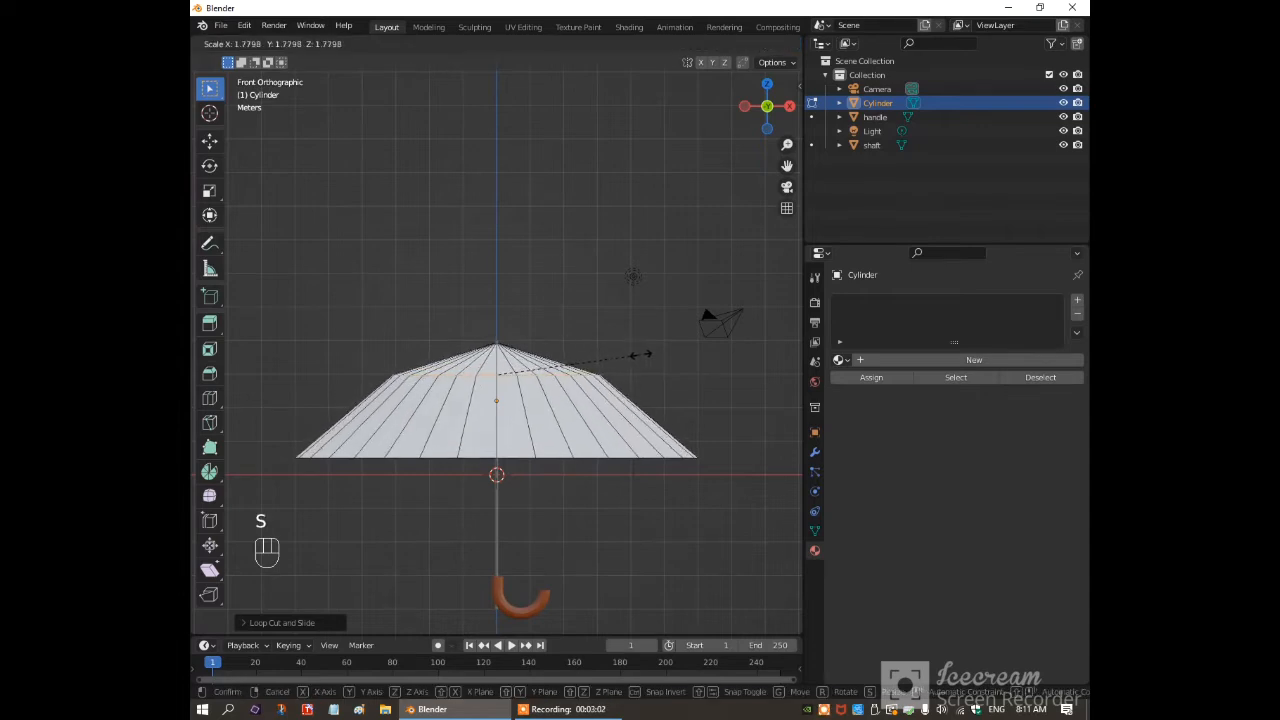
pyautogui.click(640, 354)
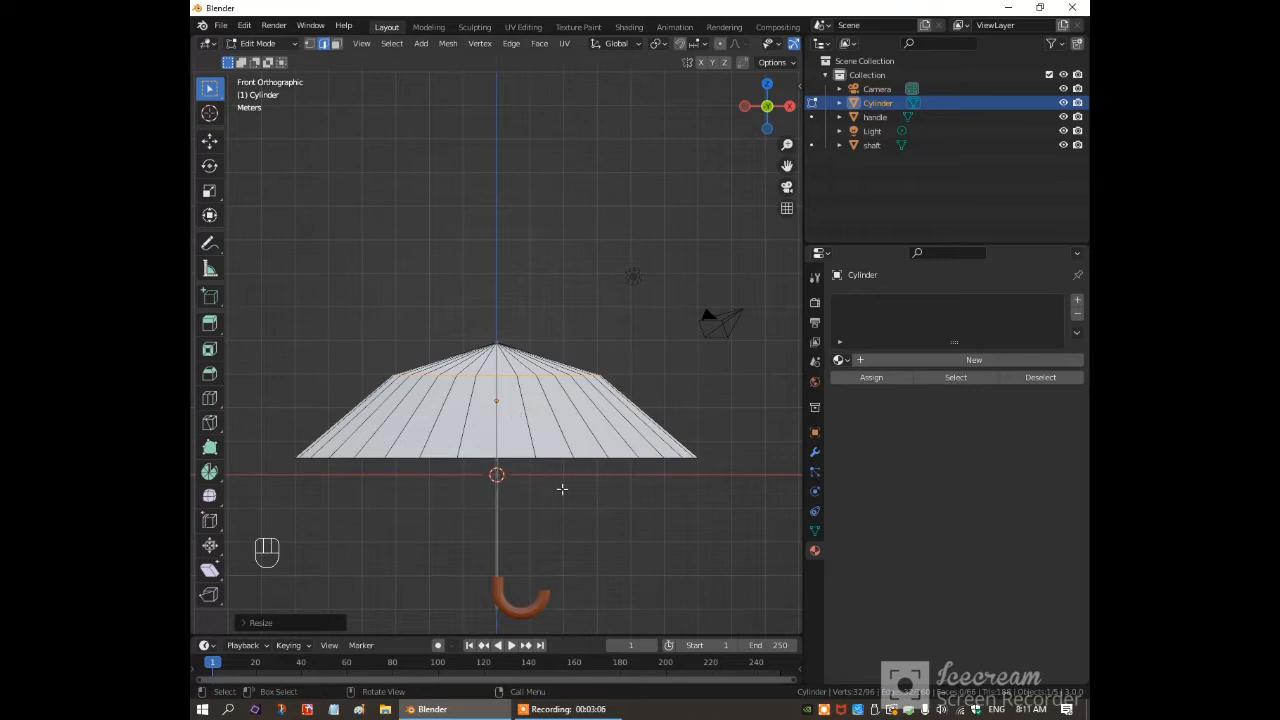
# Delete the canopy's bottom face in face select mode and return to the front view.
pyautogui.press('3')
pyautogui.moveTo(586, 506)
pyautogui.mouseDown(button='middle')
pyautogui.moveTo(583, 449)
pyautogui.moveTo(600, 523)
pyautogui.mouseUp(button='middle')
pyautogui.press('x')
pyautogui.click(575, 433)
pyautogui.press('KP_1')
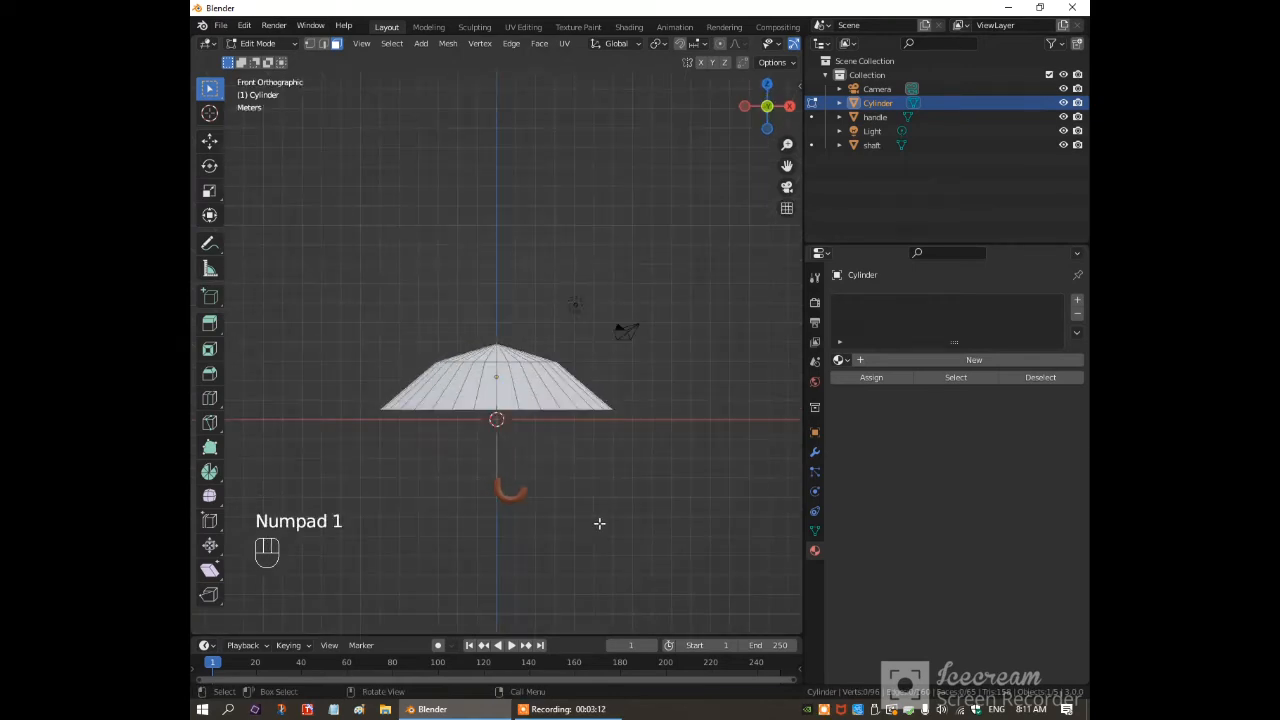
# Extrude the canopy's bottom edge loop about 0.31 m downward along Z and scale it by about 1.07 to continue the slope.
pyautogui.scroll(3, 599, 523)
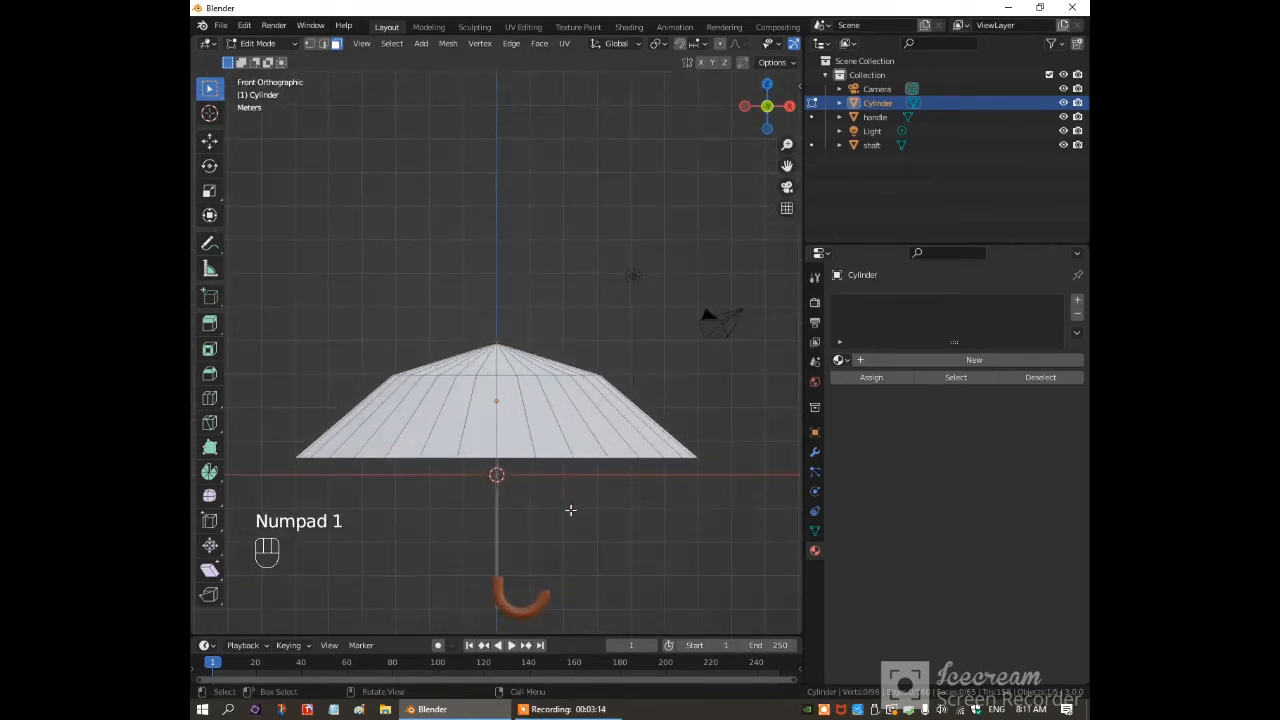
pyautogui.press('2')
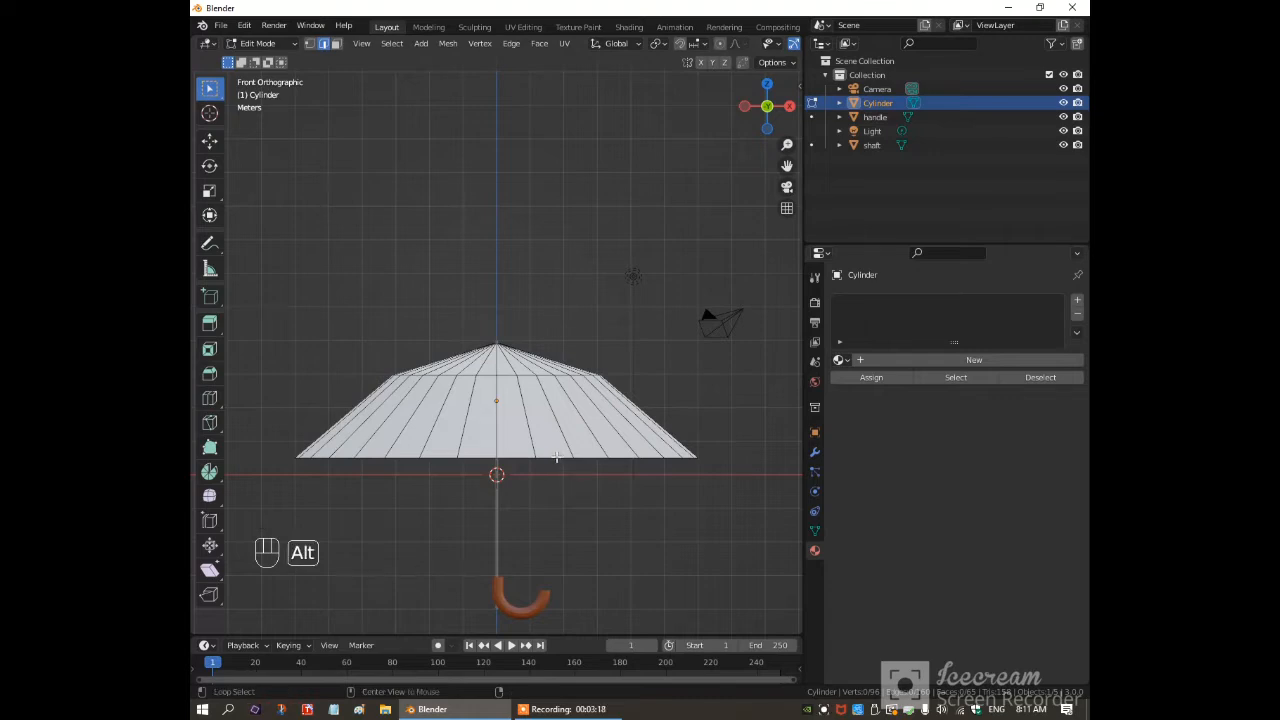
pyautogui.keyDown('alt'); pyautogui.click(556, 457); pyautogui.keyUp('alt')
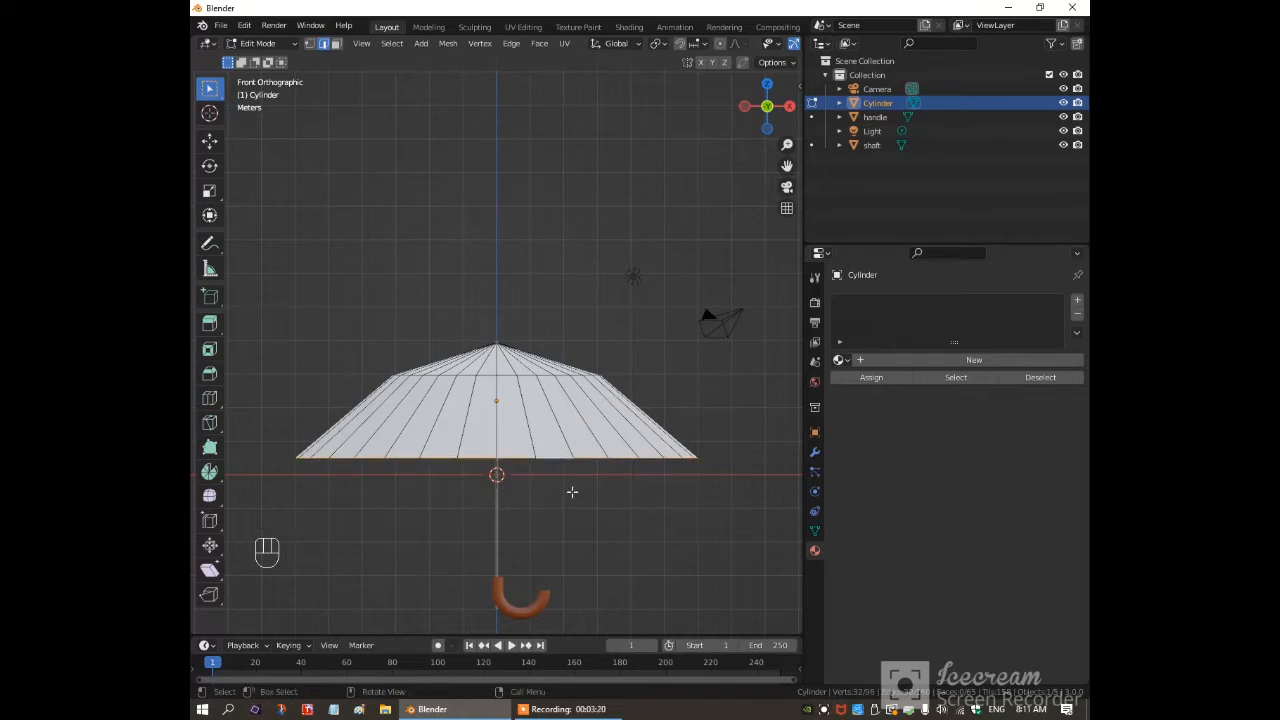
pyautogui.press('e')
pyautogui.press('z')
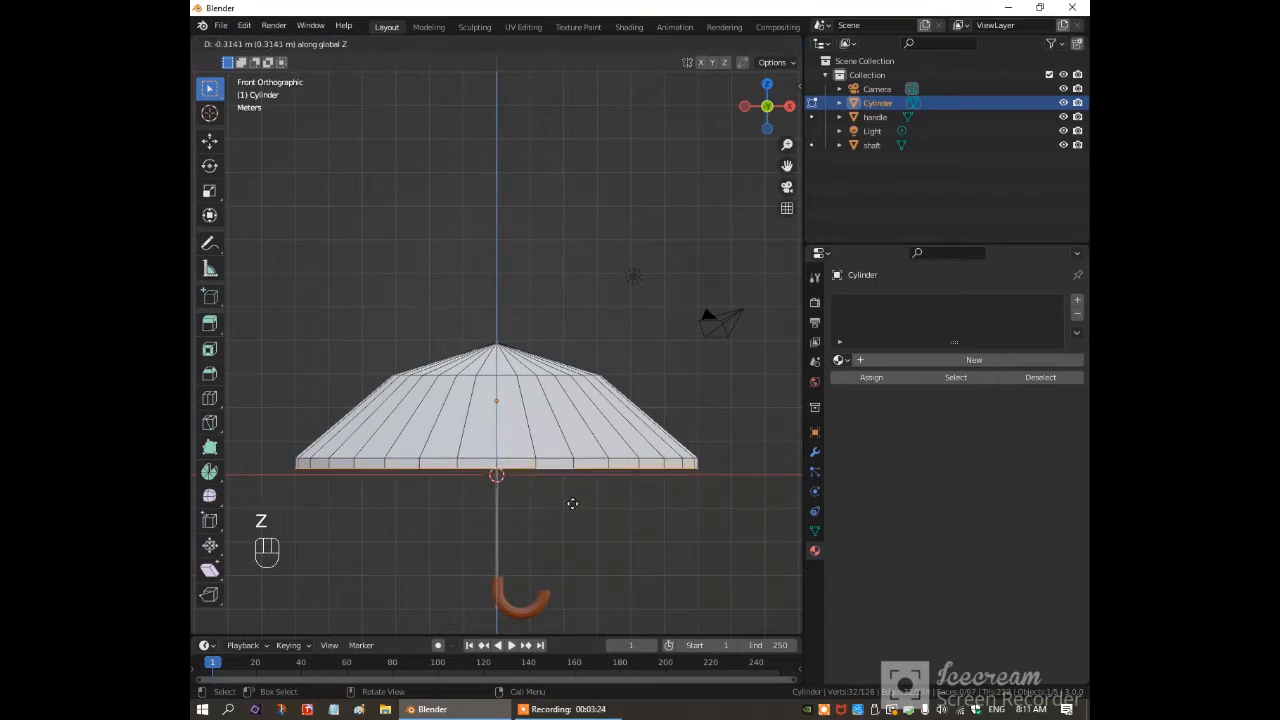
pyautogui.click(572, 503)
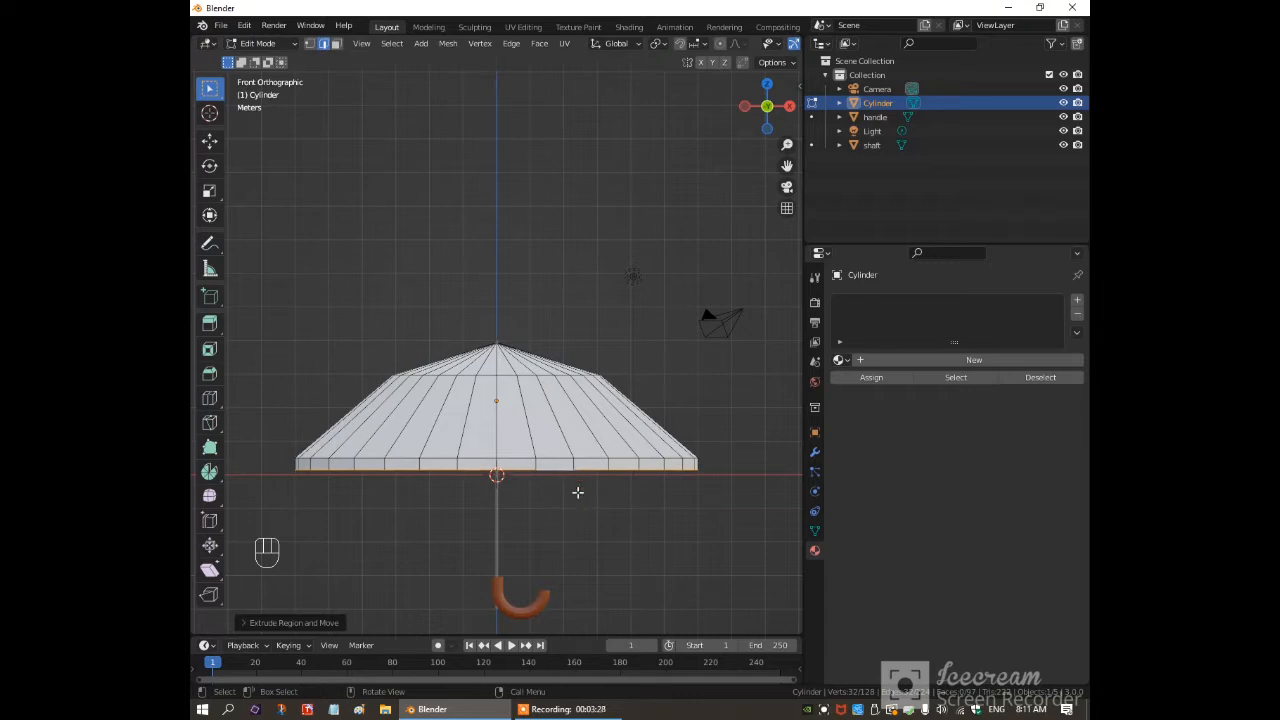
pyautogui.press('s')
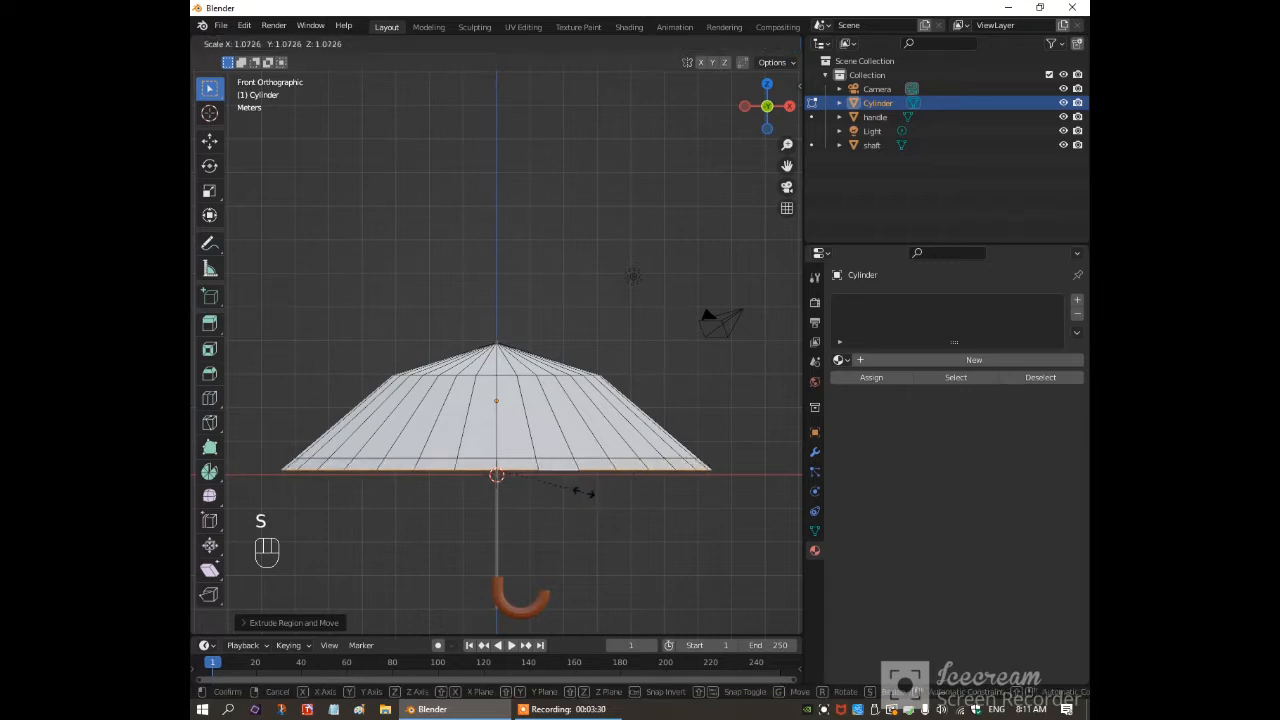
pyautogui.click(584, 492)
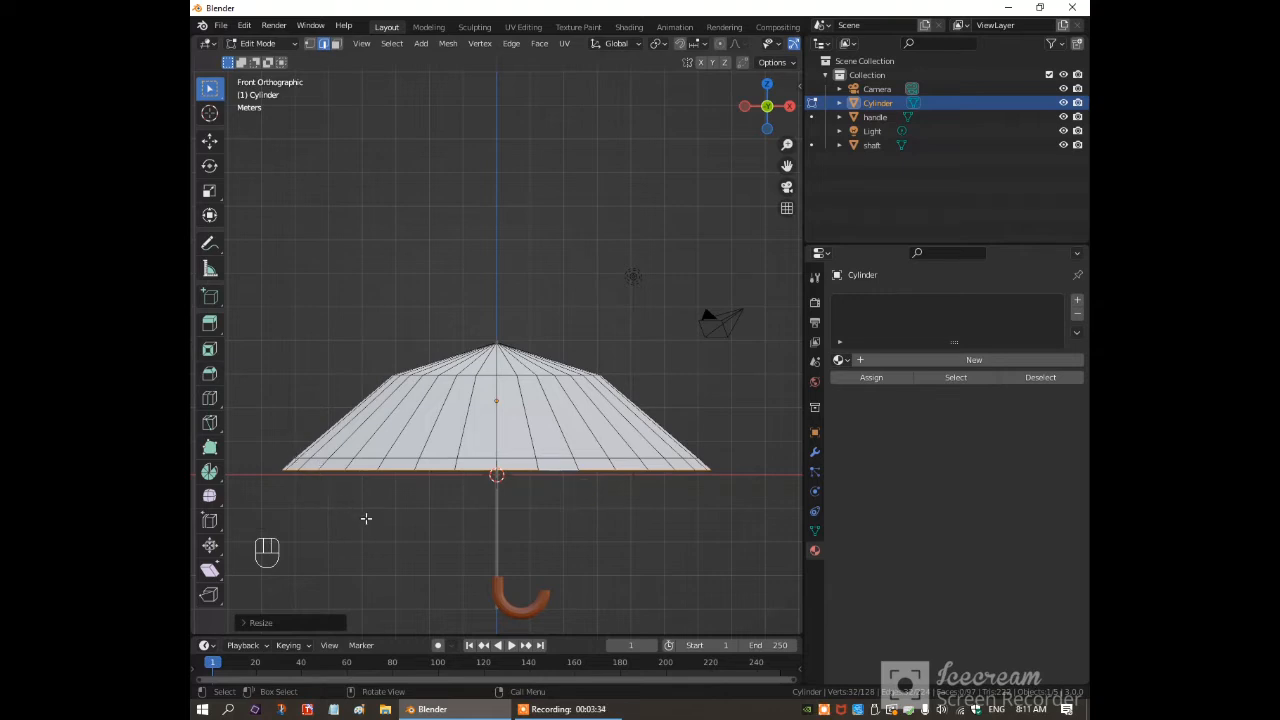
# In wireframe shading, select the canopy's bottom ring of faces, separate the selection into its own object, and return to Object Mode.
pyautogui.press('3')
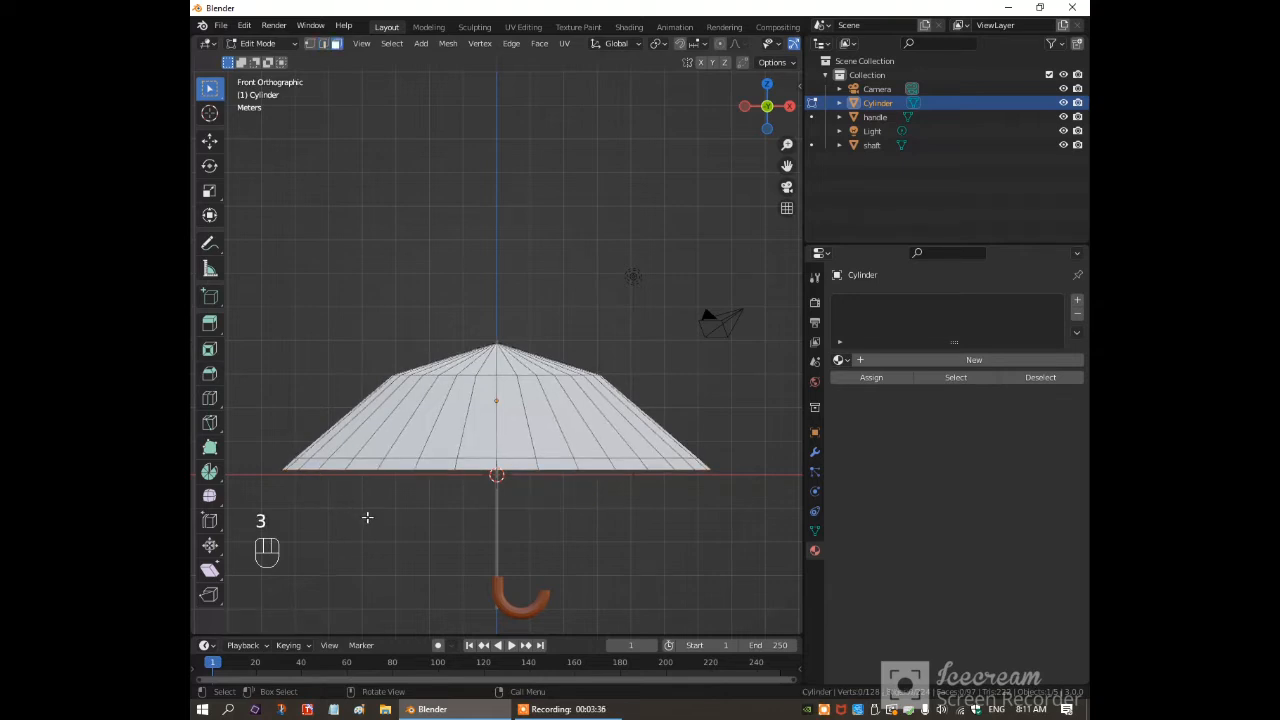
pyautogui.press('z')
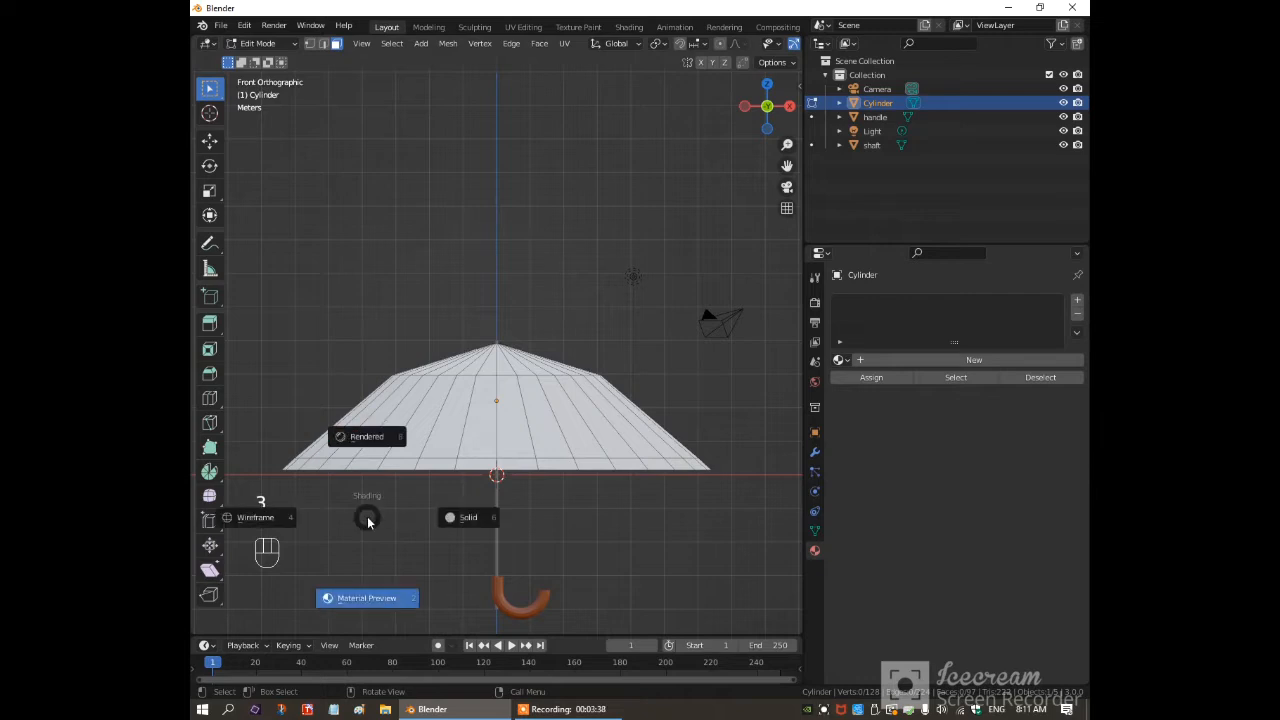
pyautogui.press('4')
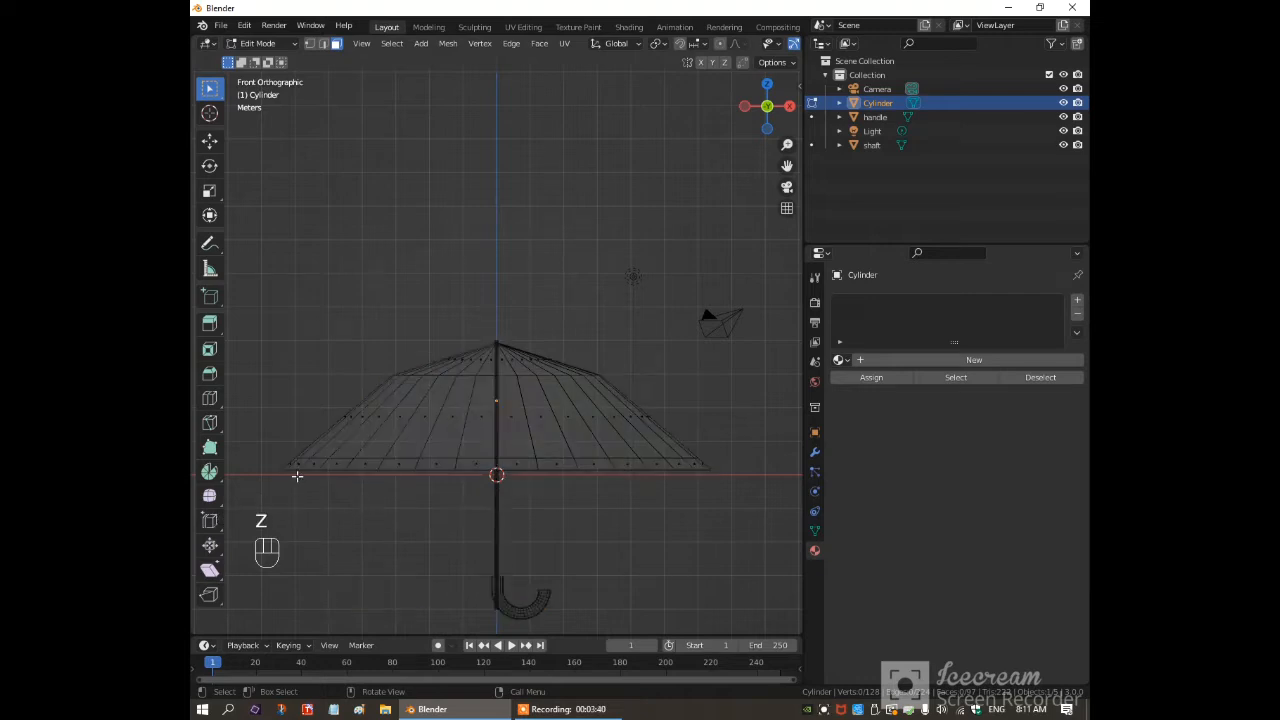
pyautogui.moveTo(277, 460); pyautogui.dragTo(722, 485)
pyautogui.scroll(-3, 714, 483)
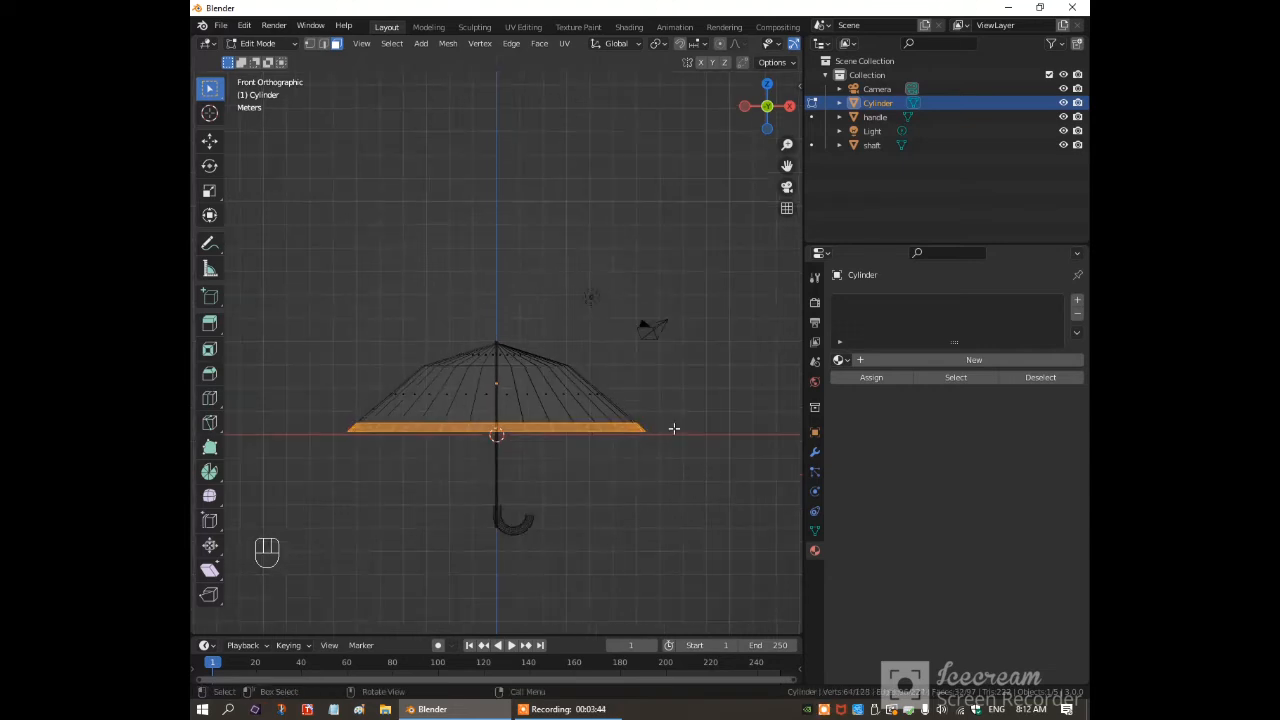
pyautogui.moveTo(674, 429); pyautogui.dragTo(637, 497, button='middle')
pyautogui.hotkey('ctrl', 'z')
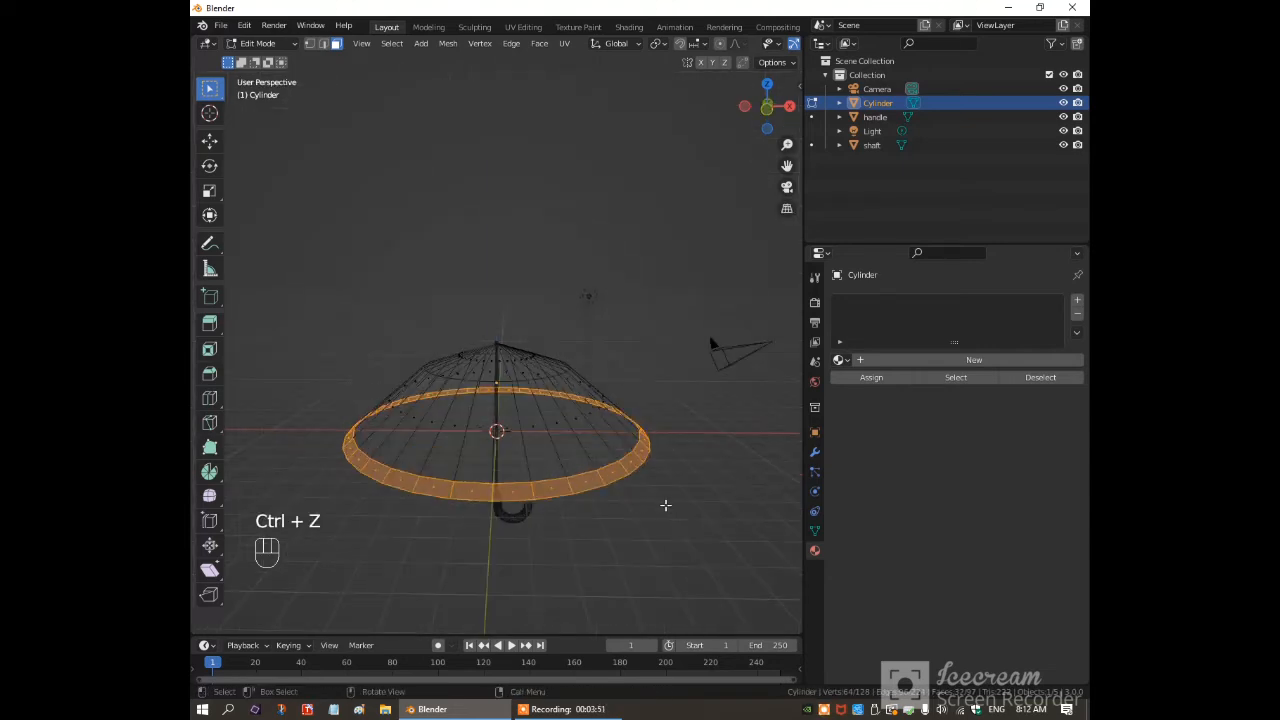
pyautogui.press('p')
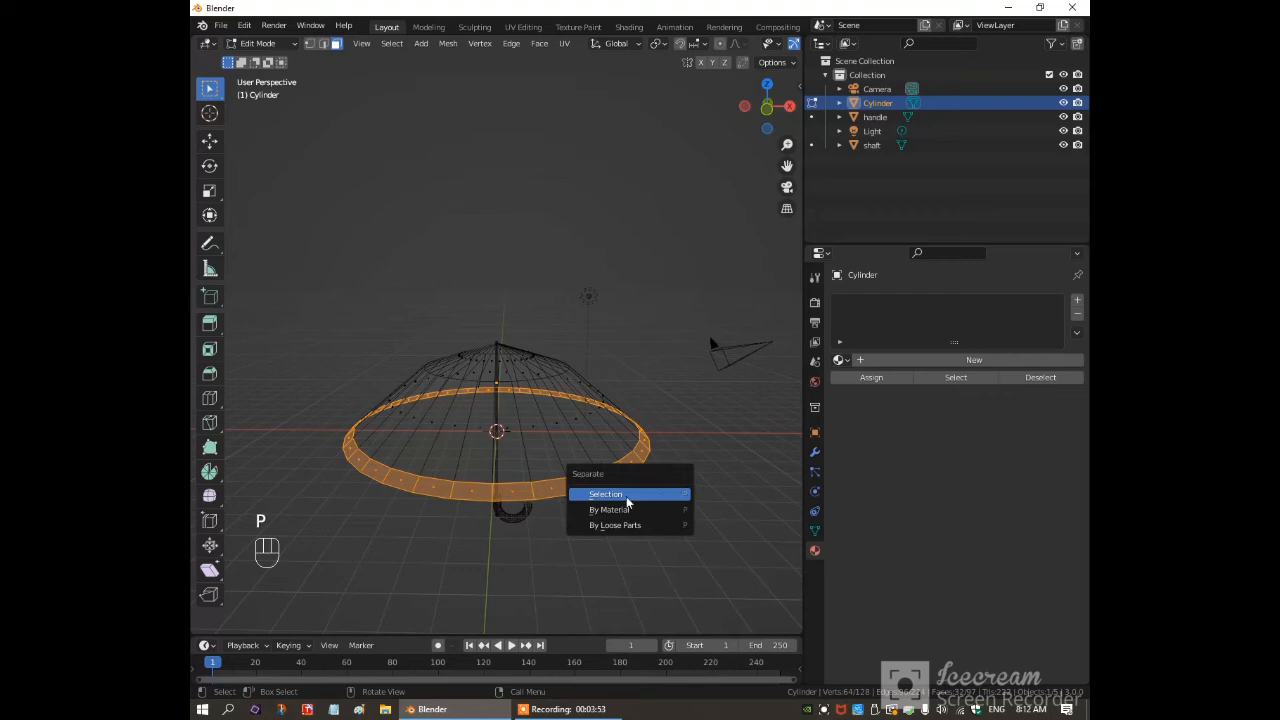
pyautogui.click(627, 497)
pyautogui.press('Tab')
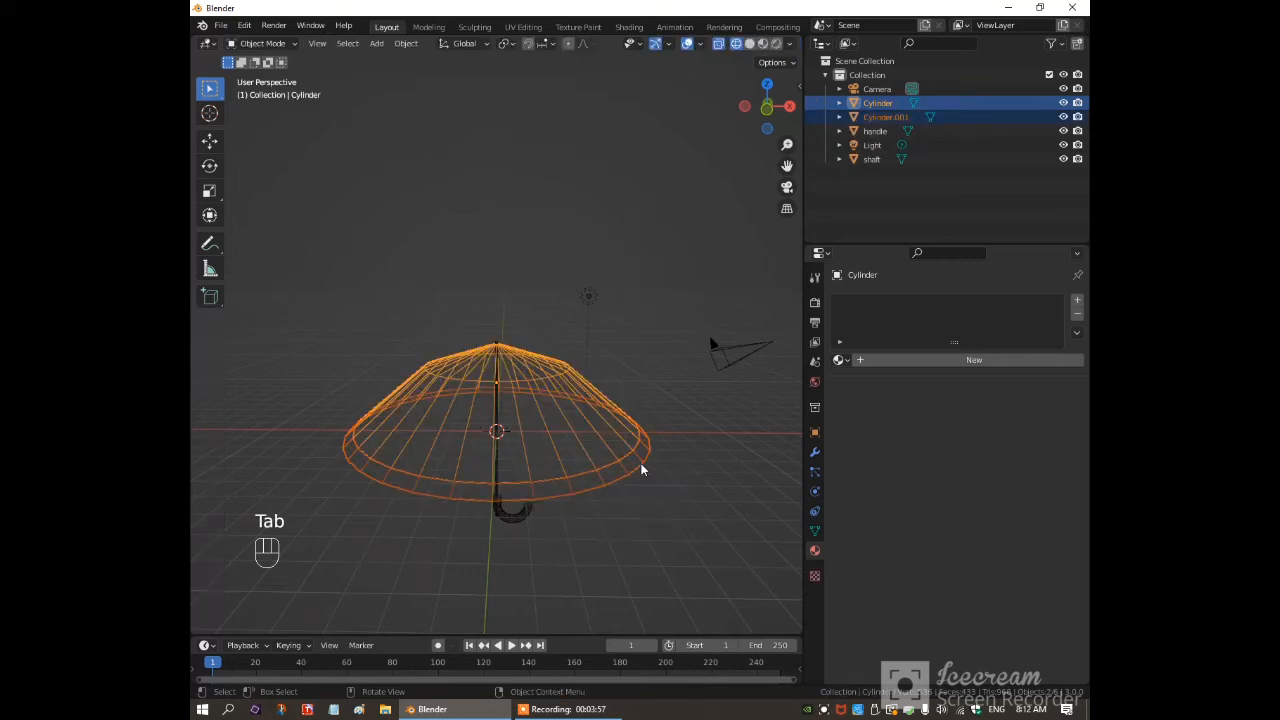
# In the separated rim ring, select the four adjacent front faces and separate them into their own object.
pyautogui.click(641, 469)
pyautogui.press('Tab')
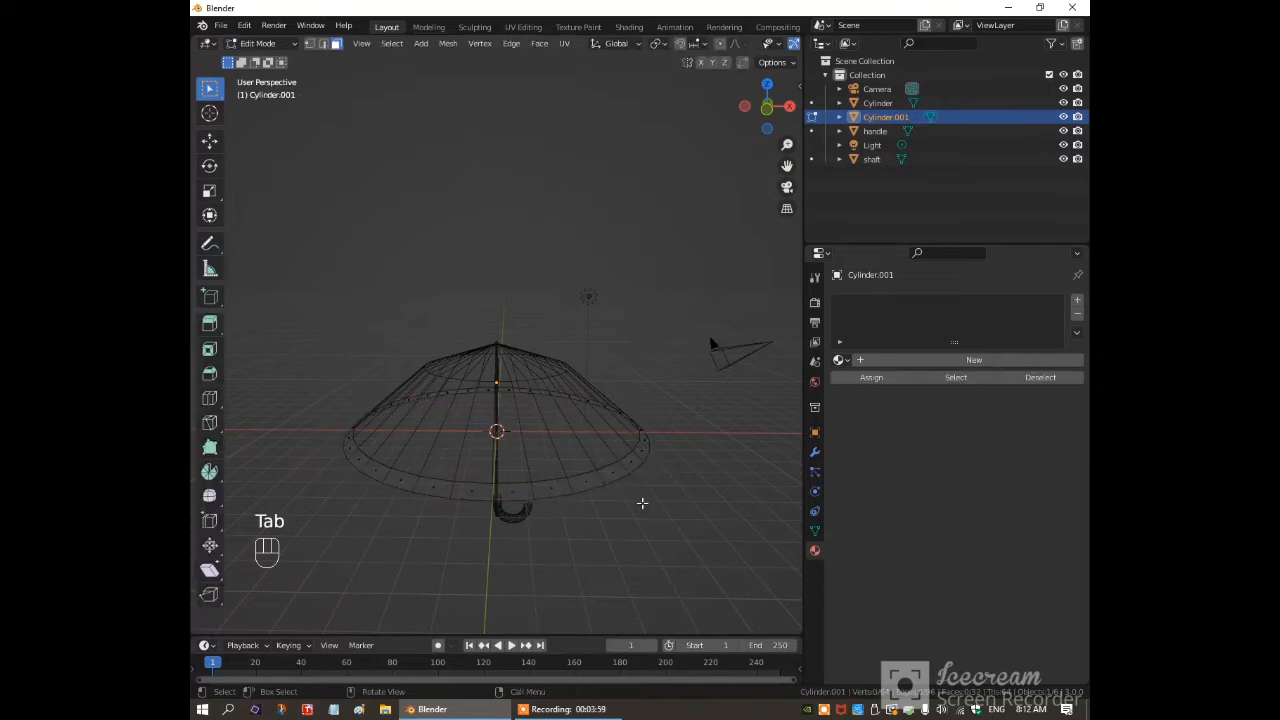
pyautogui.click(441, 492)
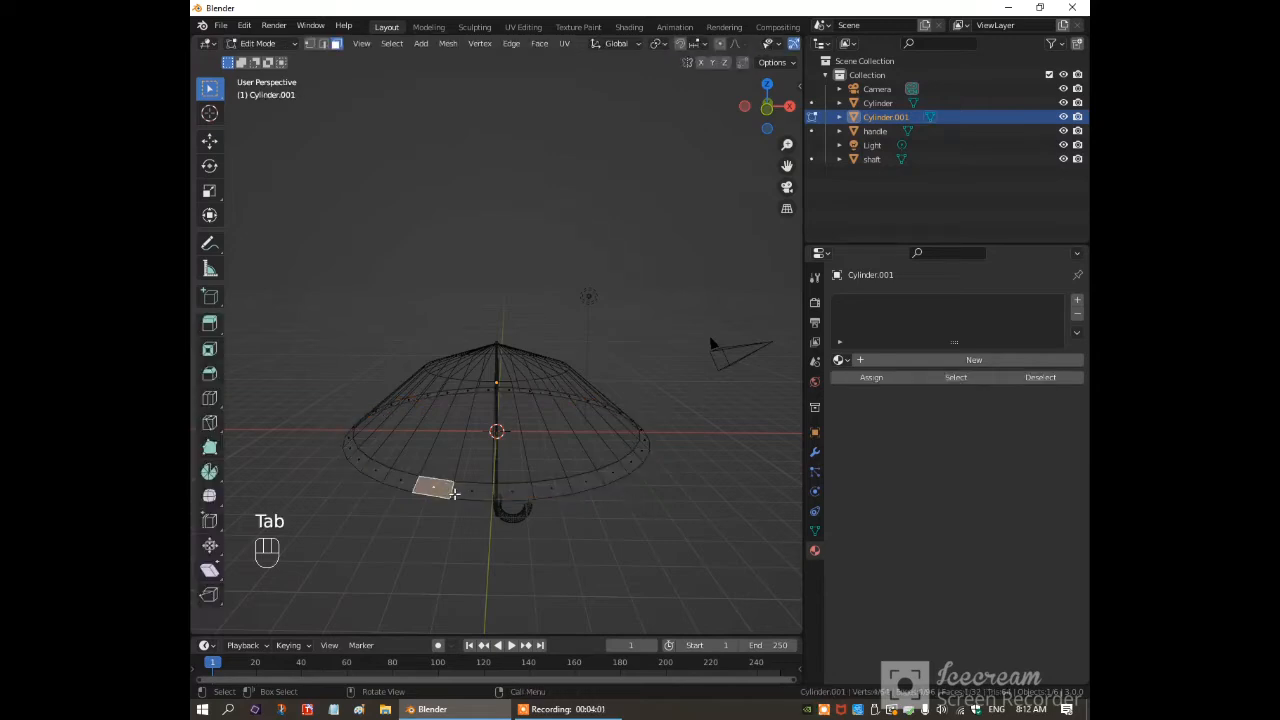
pyautogui.keyDown('shift'); pyautogui.click(472, 490); pyautogui.keyUp('shift')
pyautogui.keyDown('shift'); pyautogui.click(512, 490); pyautogui.keyUp('shift')
pyautogui.keyDown('shift'); pyautogui.click(552, 489); pyautogui.keyUp('shift')
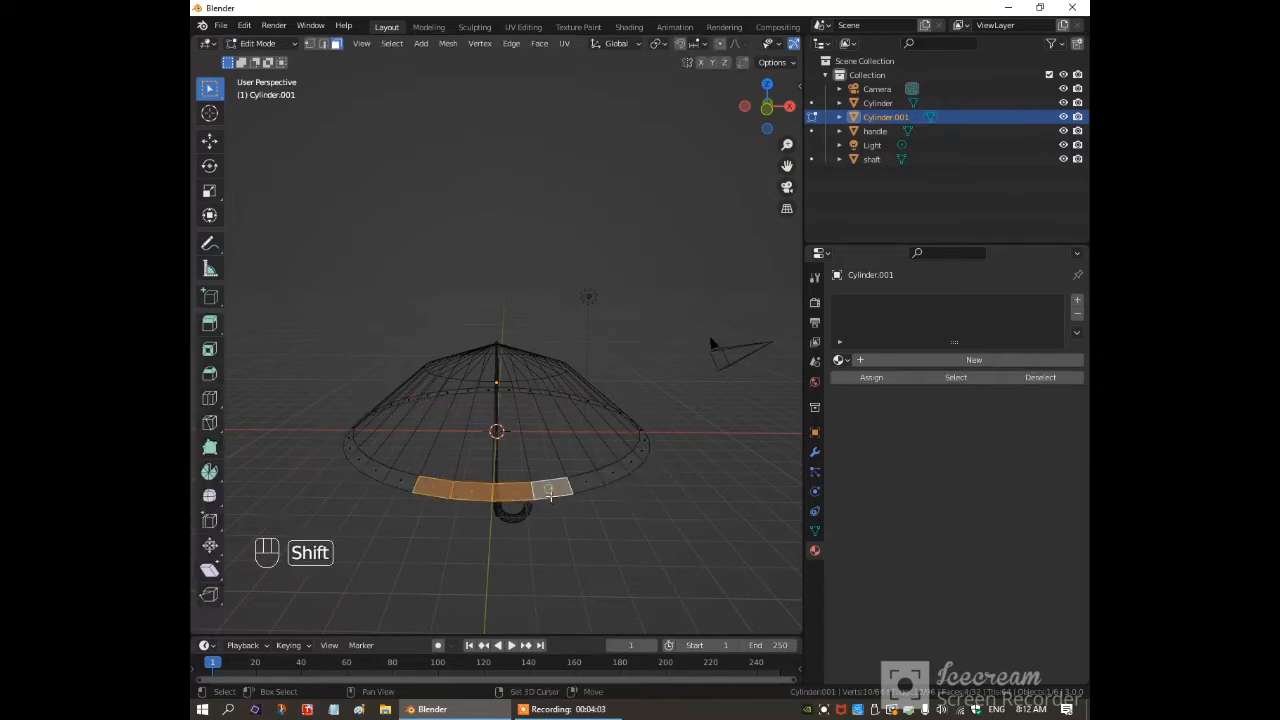
pyautogui.press('p')
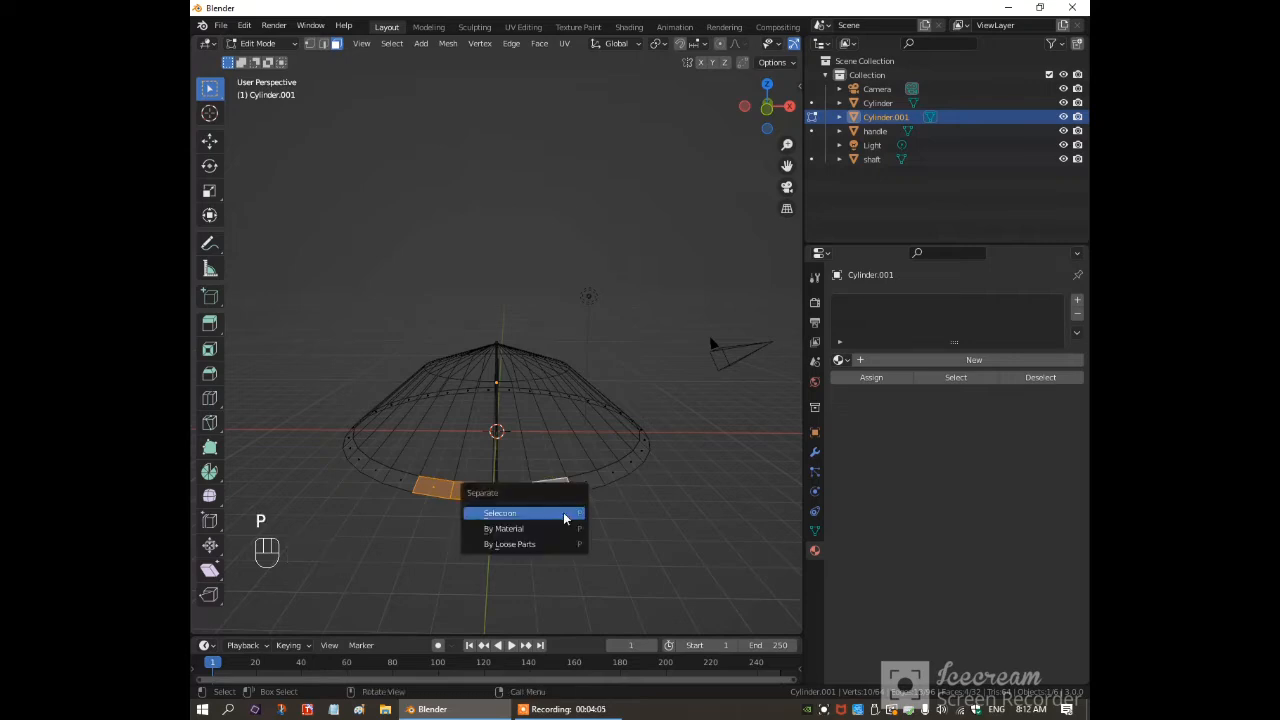
pyautogui.click(565, 514)
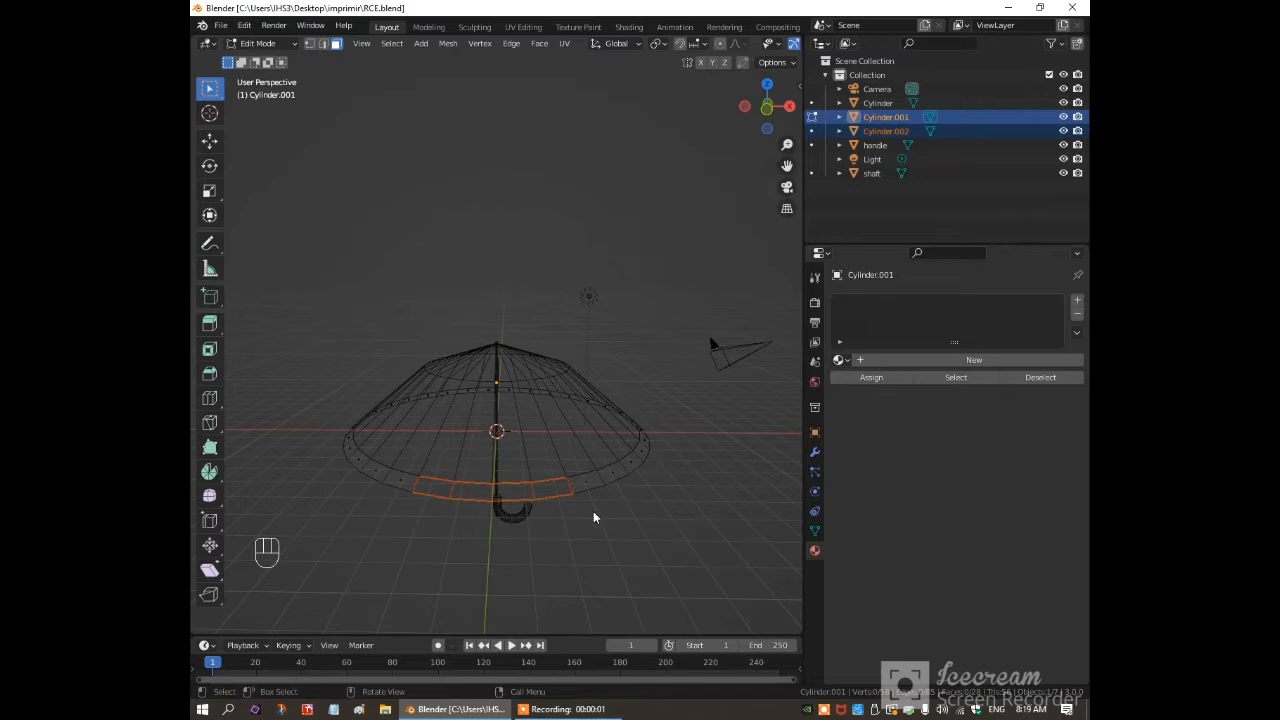
# In Object Mode, delete the rest of the rim ring, keeping the four-face strip.
pyautogui.press('Tab')
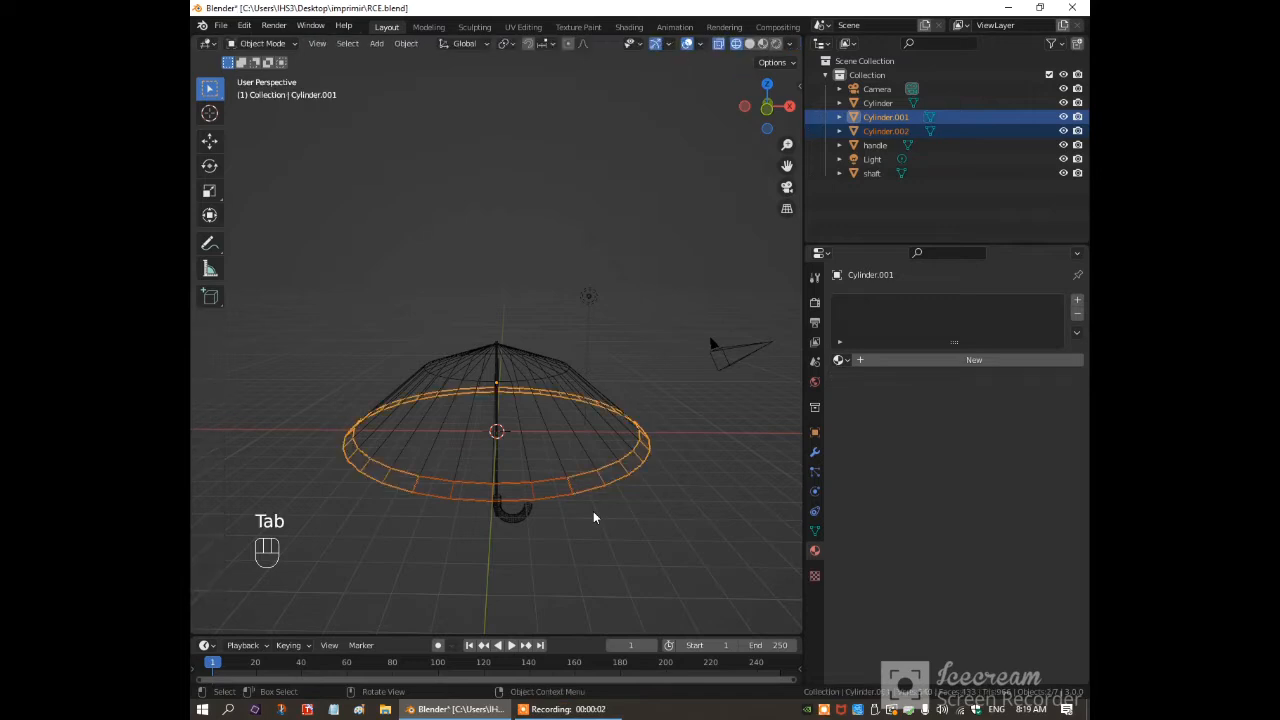
pyautogui.click(628, 474)
pyautogui.press('Delete')
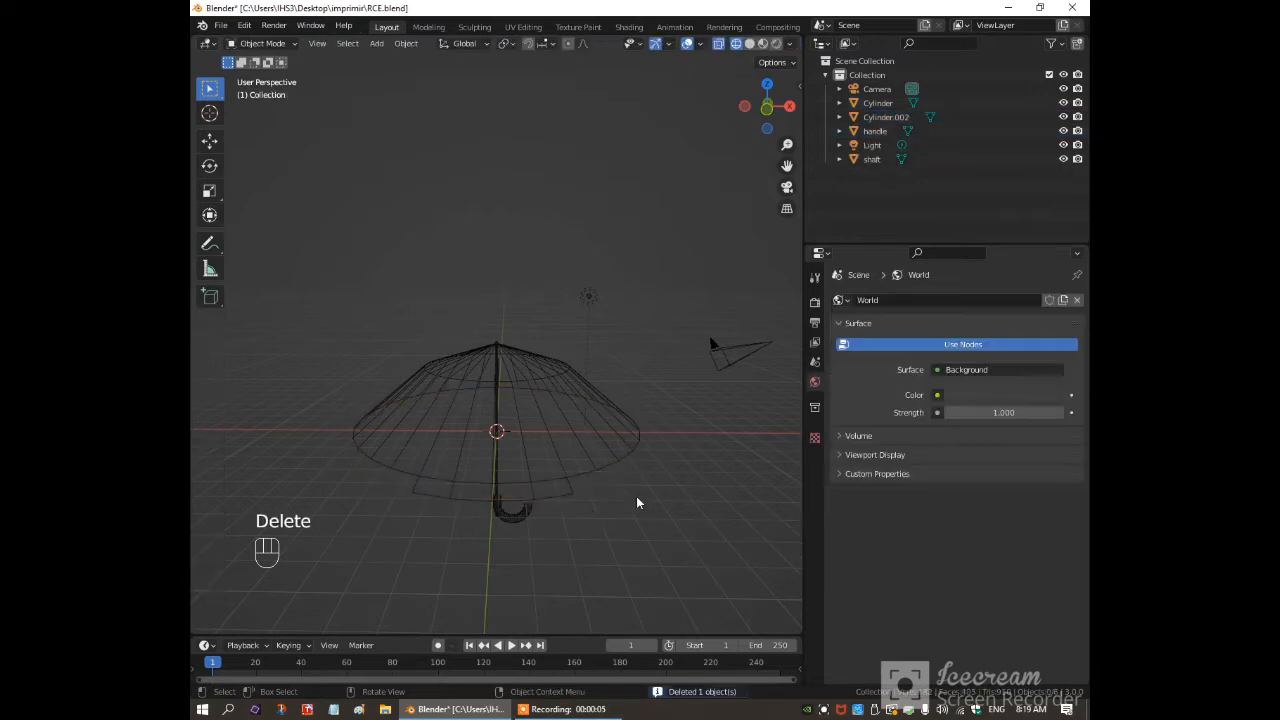
# Open the four-face strip in Edit Mode and switch the viewport to Material Preview shading.
pyautogui.click(572, 495)
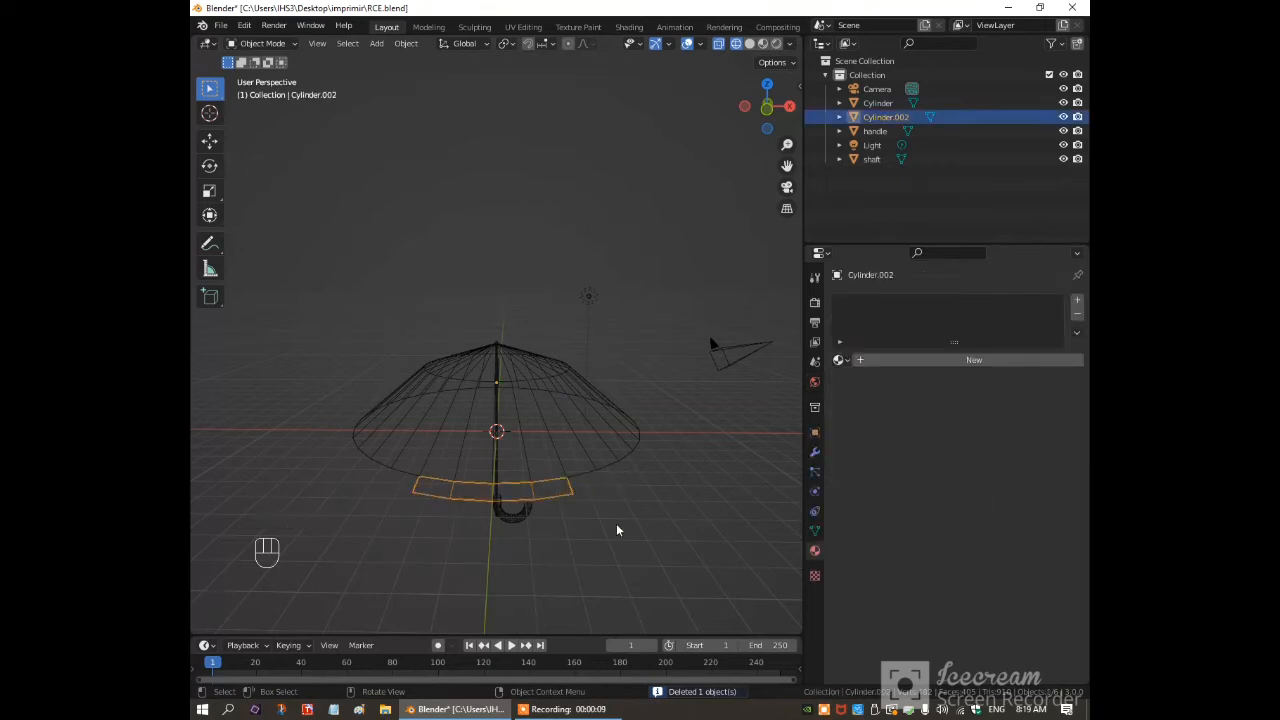
pyautogui.press('Tab')
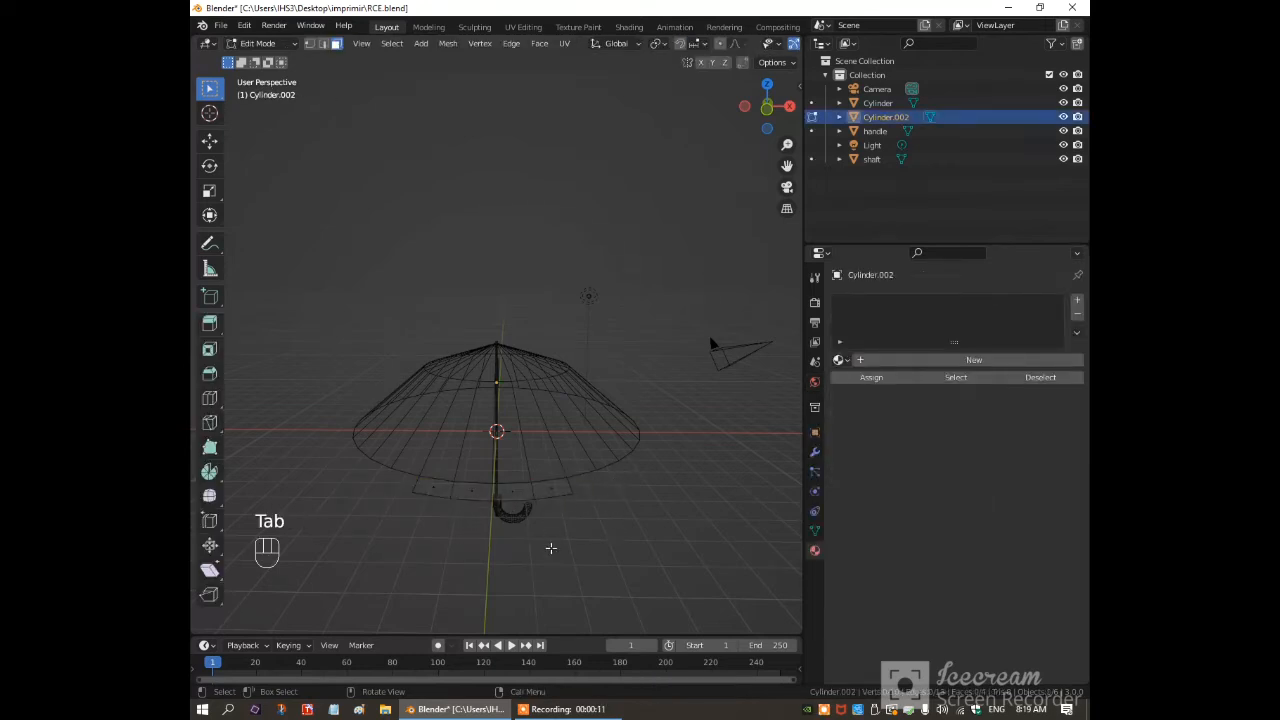
pyautogui.press('z')
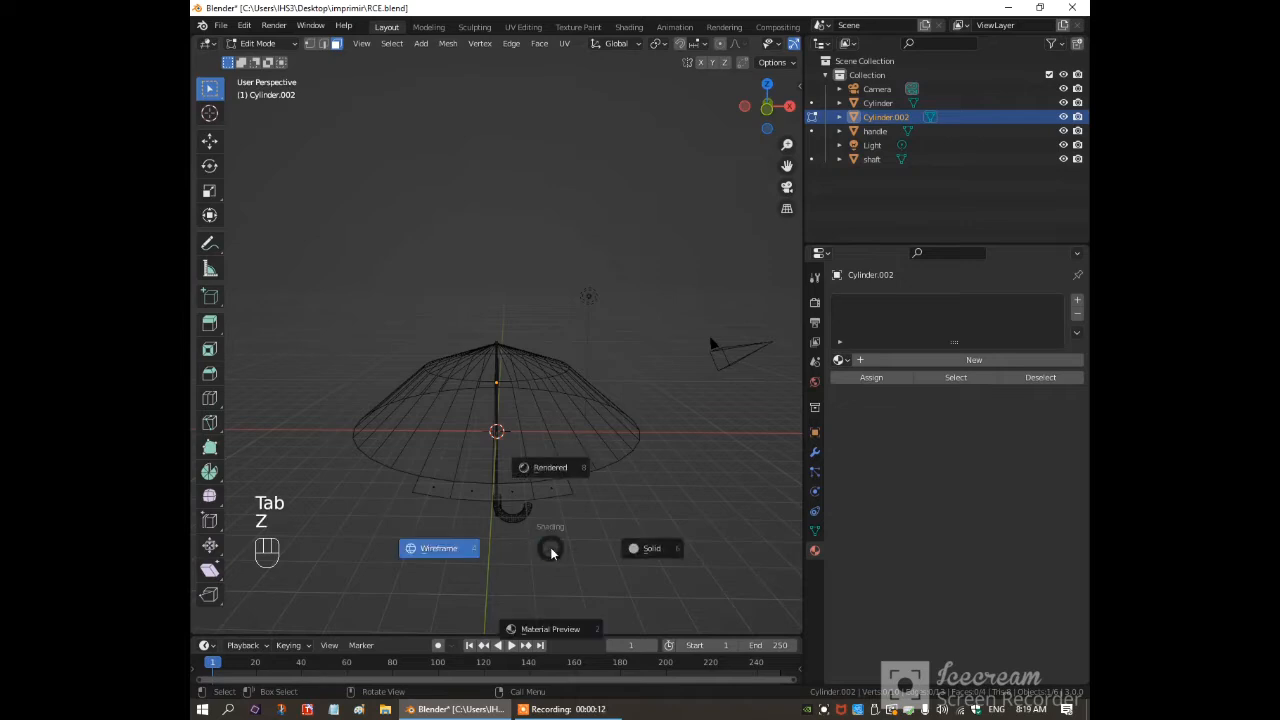
pyautogui.click(562, 630)
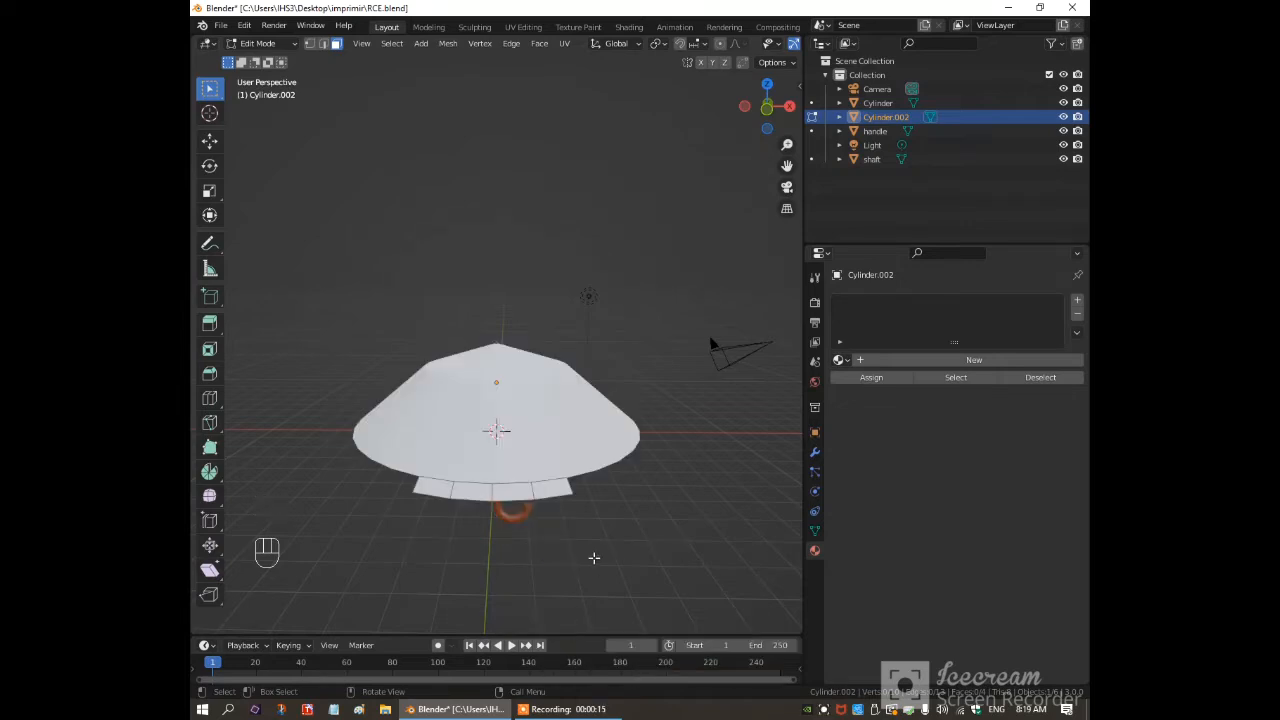
# In front view, knife-cut an arch across the strip from one lower corner through the top centre vertex to the other lower corner.
pyautogui.press('KP_1')
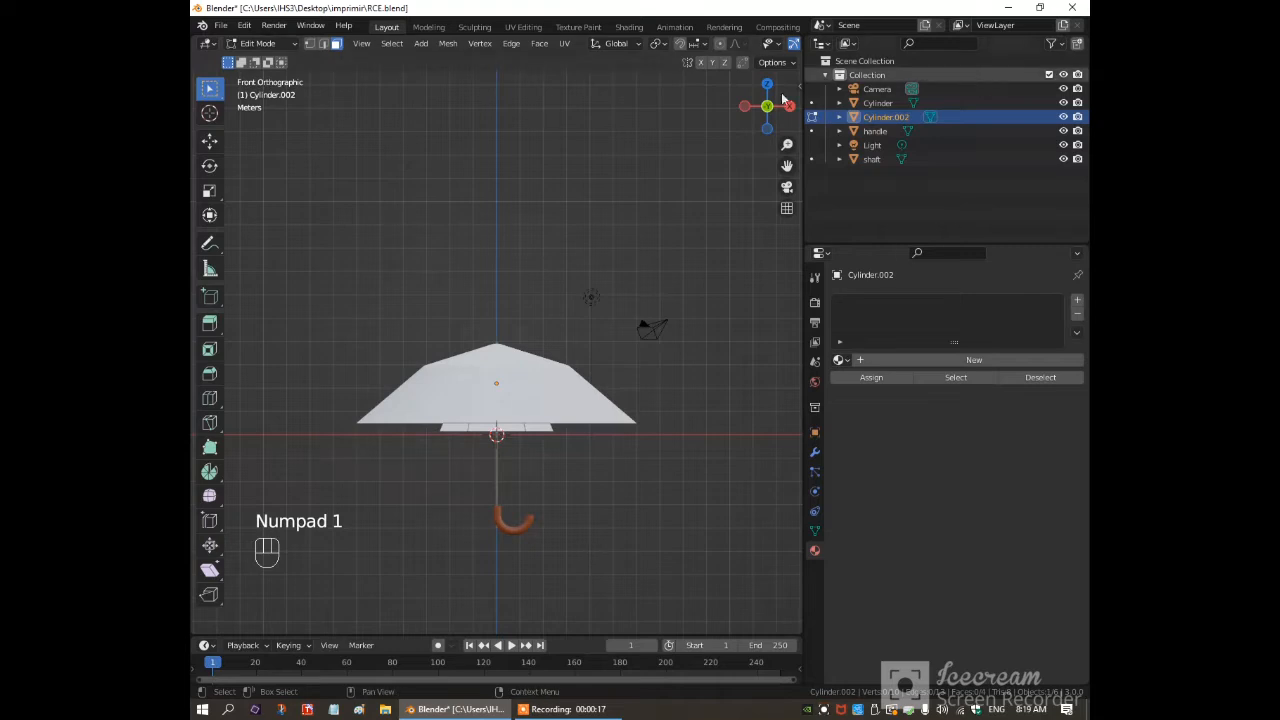
pyautogui.scroll(7, 603, 449)
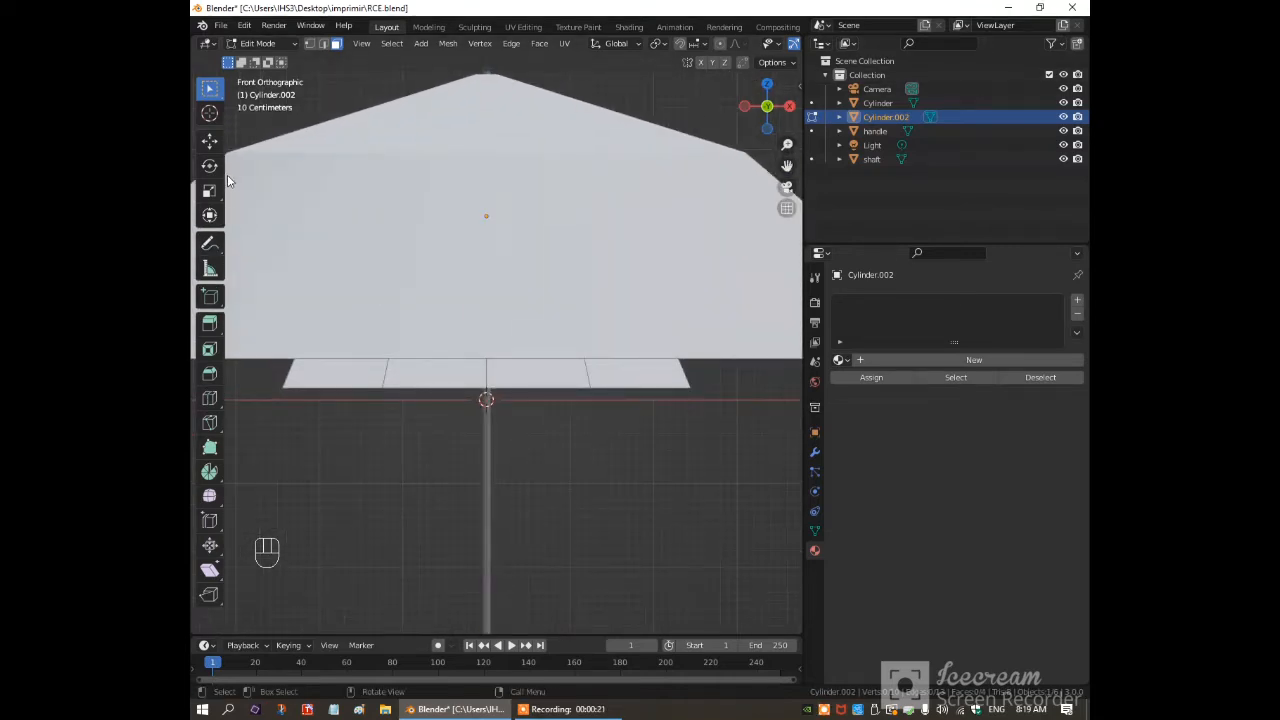
pyautogui.click(210, 424)
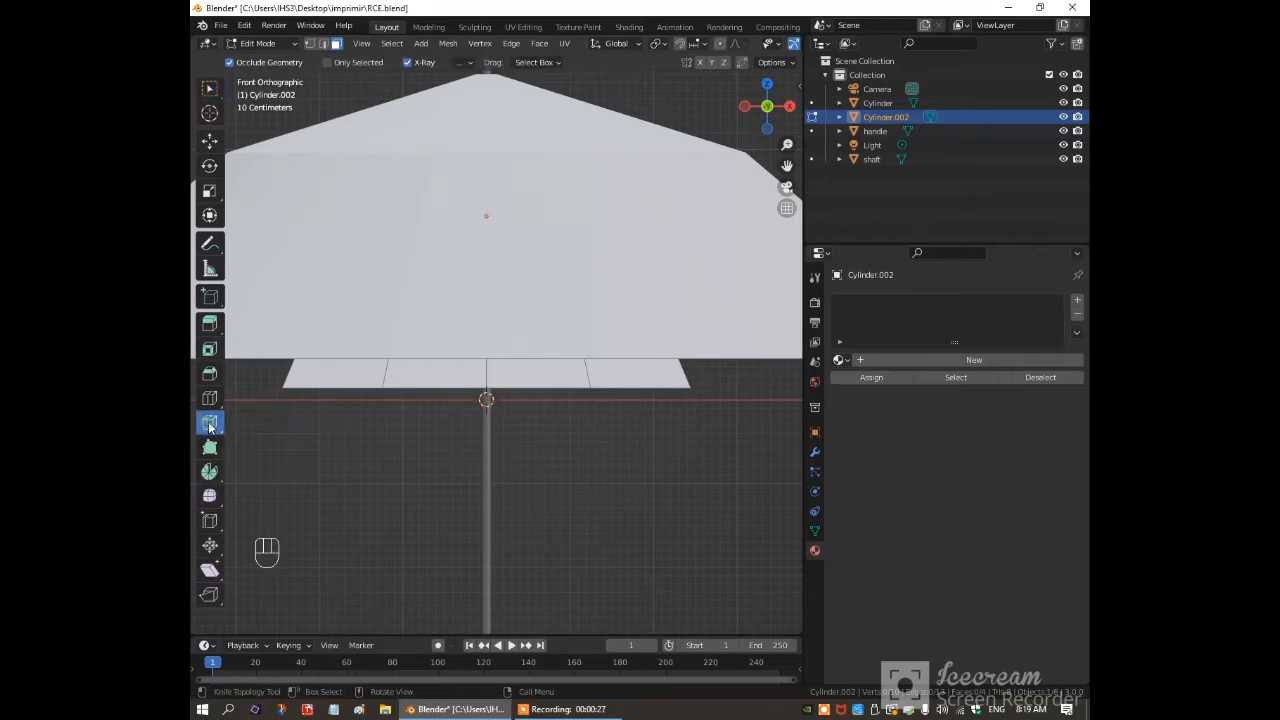
pyautogui.click(284, 386)
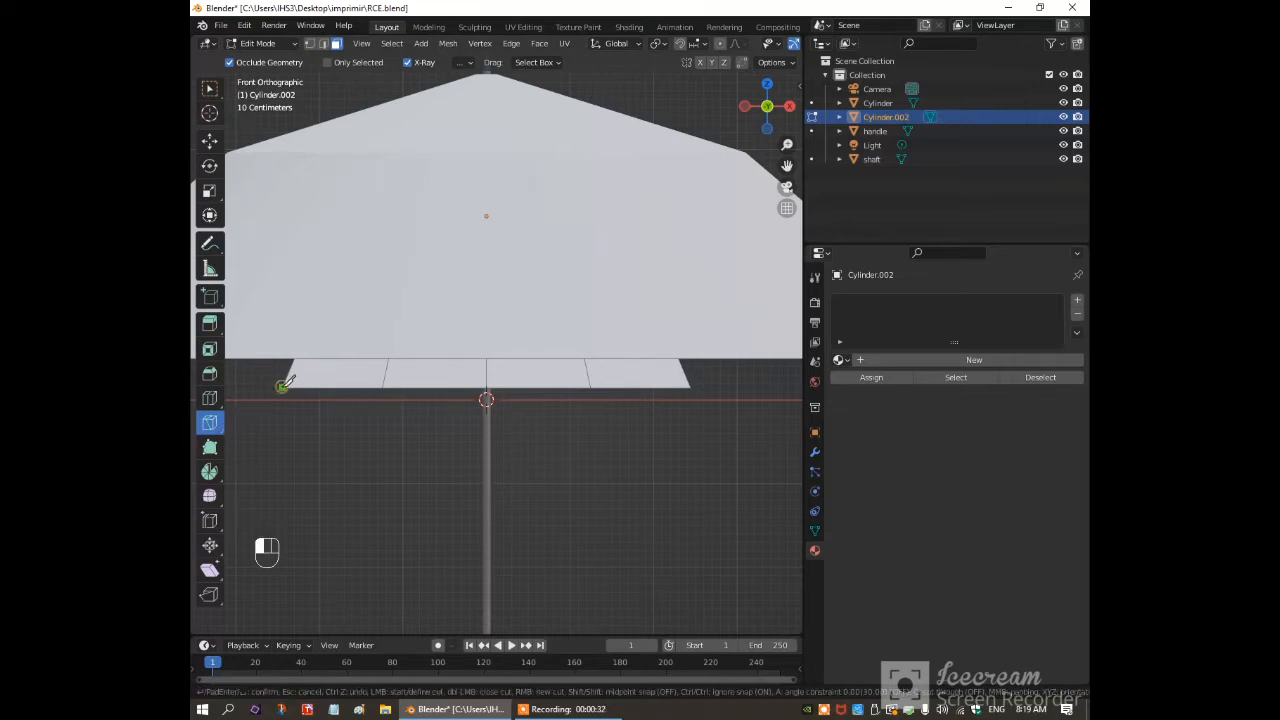
pyautogui.click(387, 366)
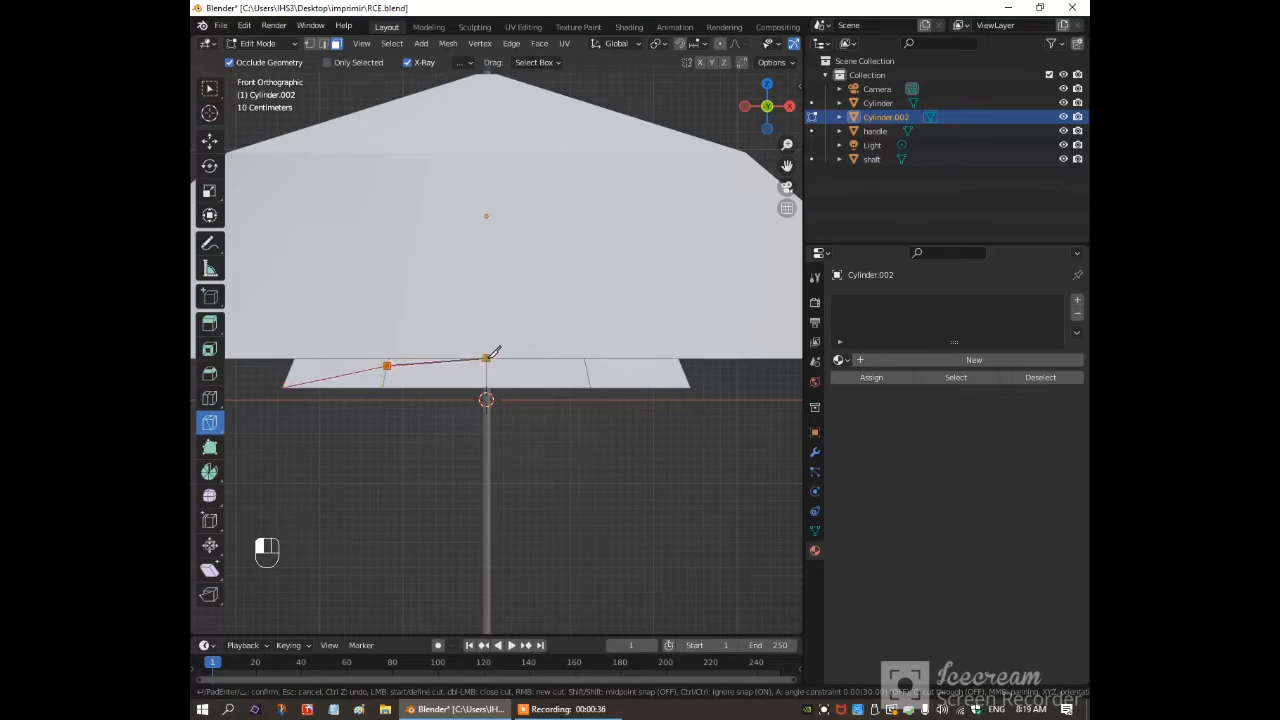
pyautogui.click(486, 358)
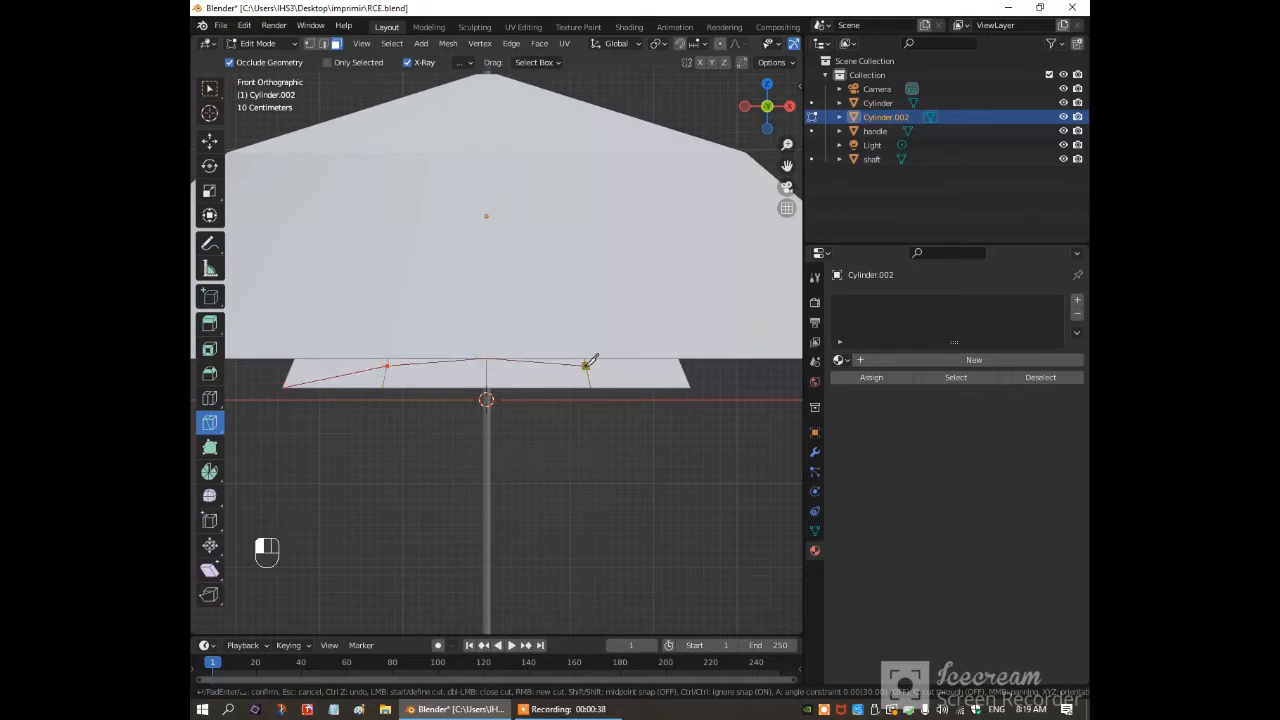
pyautogui.click(586, 366)
pyautogui.click(690, 385)
pyautogui.press('Return')
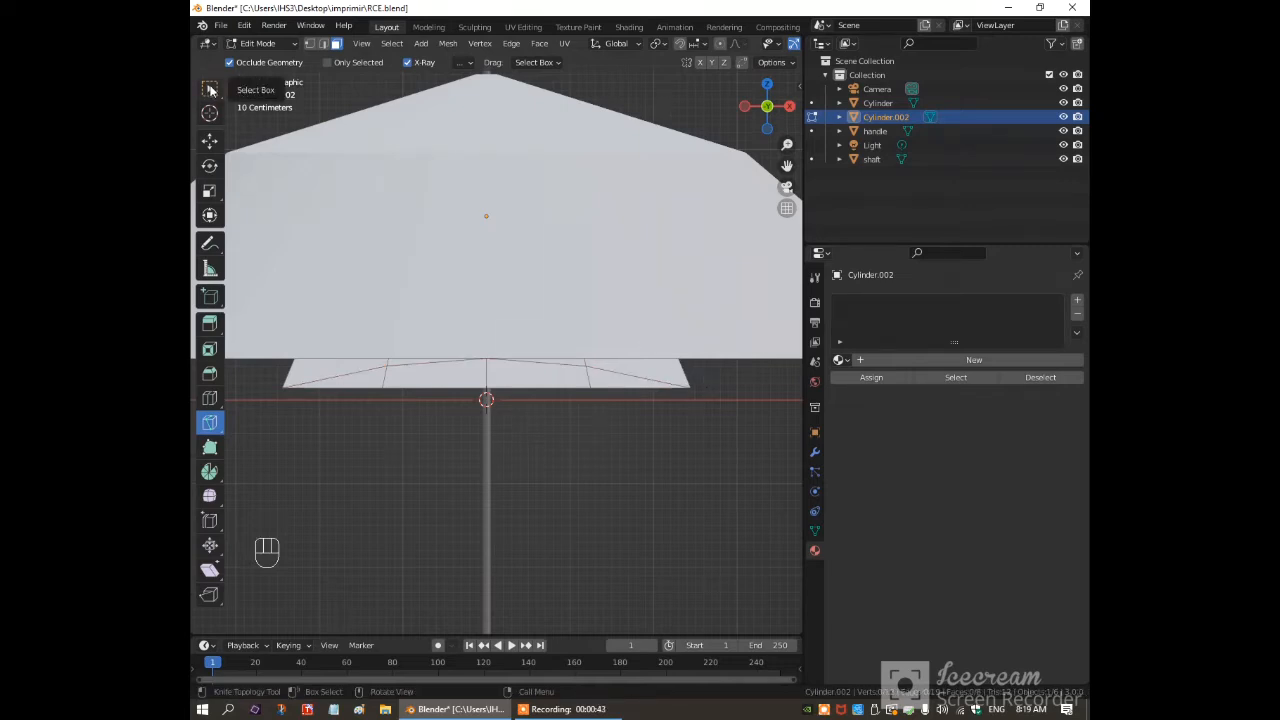
# Select the four faces below the knife-cut arch on the strip and delete them.
pyautogui.click(210, 90)
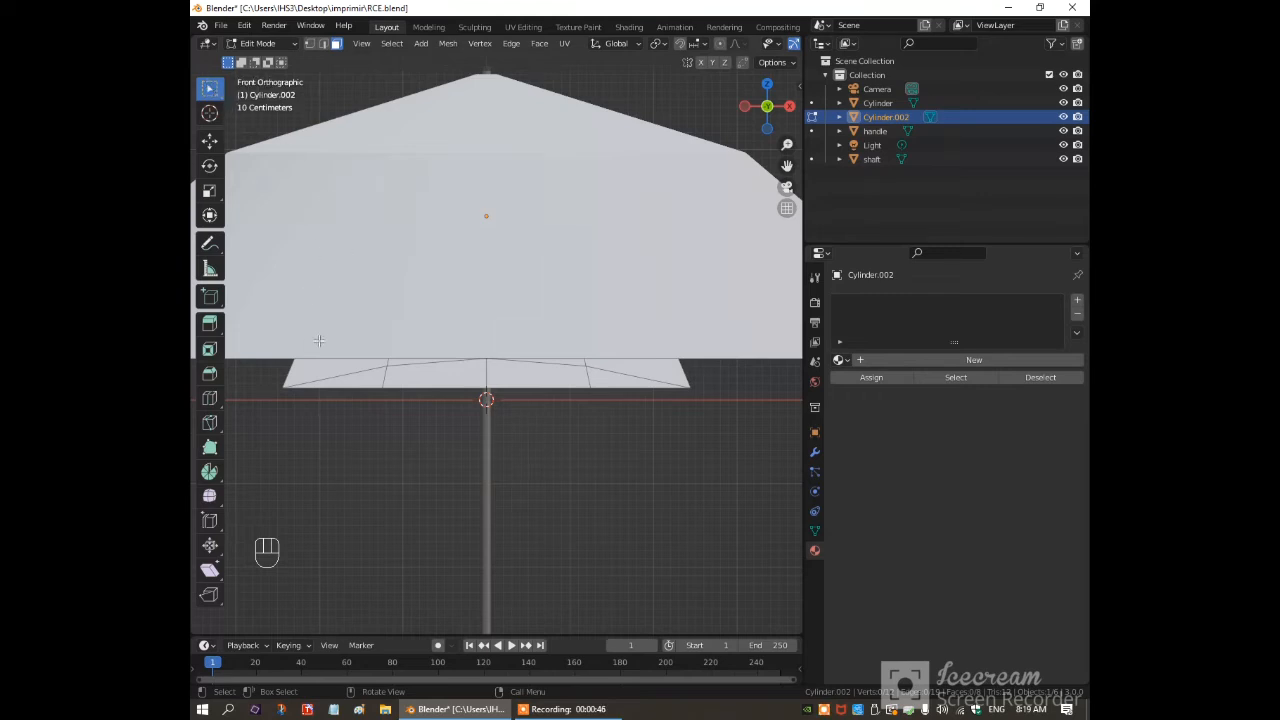
pyautogui.click(366, 379)
pyautogui.keyDown('shift'); pyautogui.click(455, 373); pyautogui.keyUp('shift')
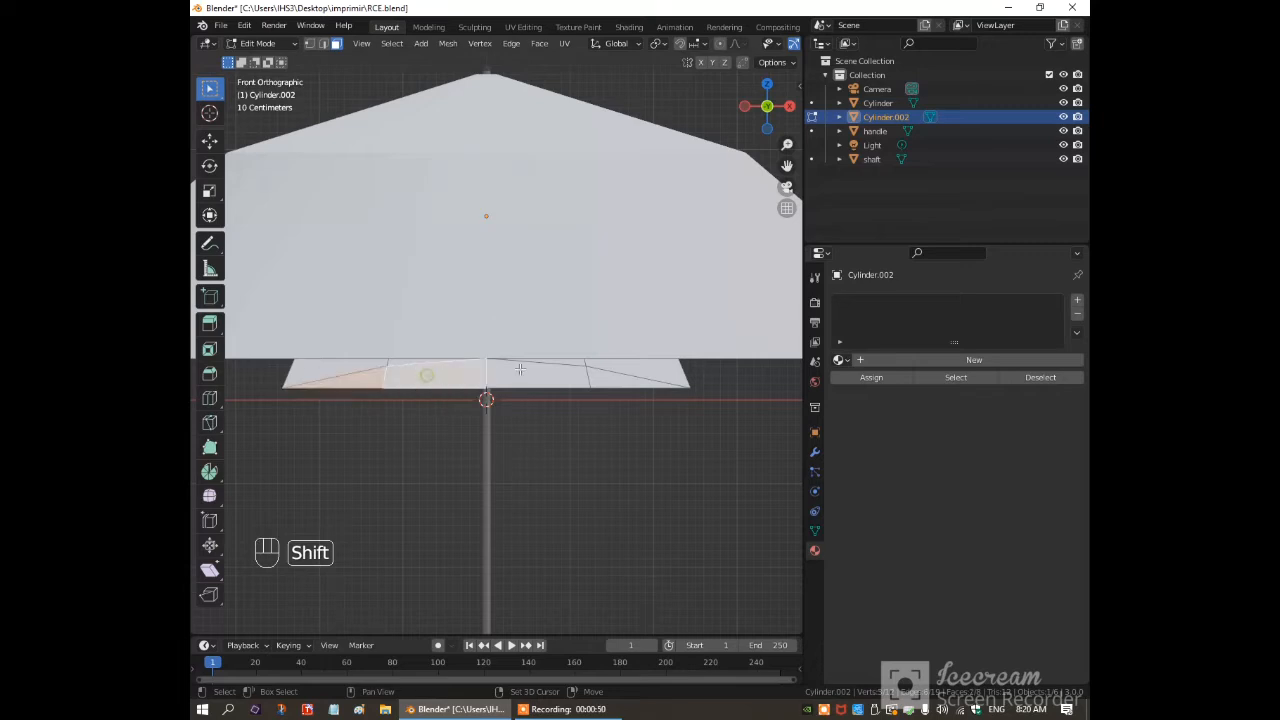
pyautogui.keyDown('shift'); pyautogui.click(519, 369); pyautogui.keyUp('shift')
pyautogui.keyDown('shift'); pyautogui.click(615, 386); pyautogui.keyUp('shift')
pyautogui.press('Delete')
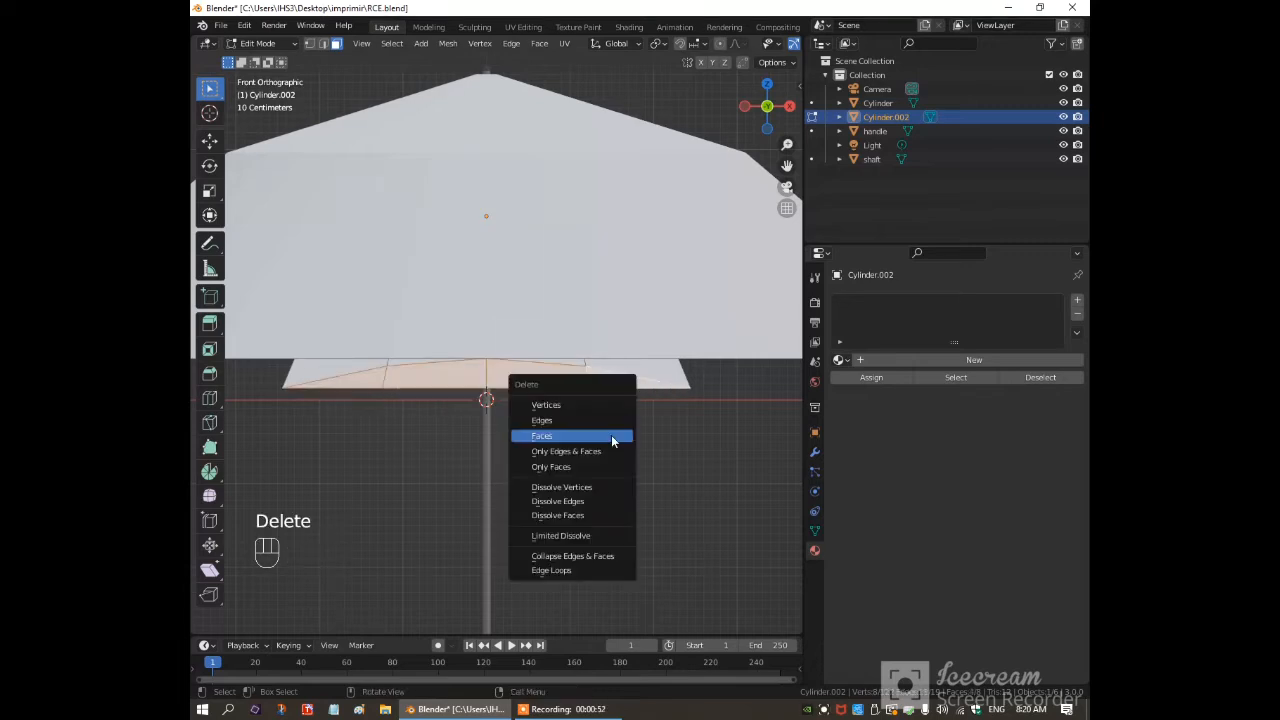
pyautogui.click(612, 441)
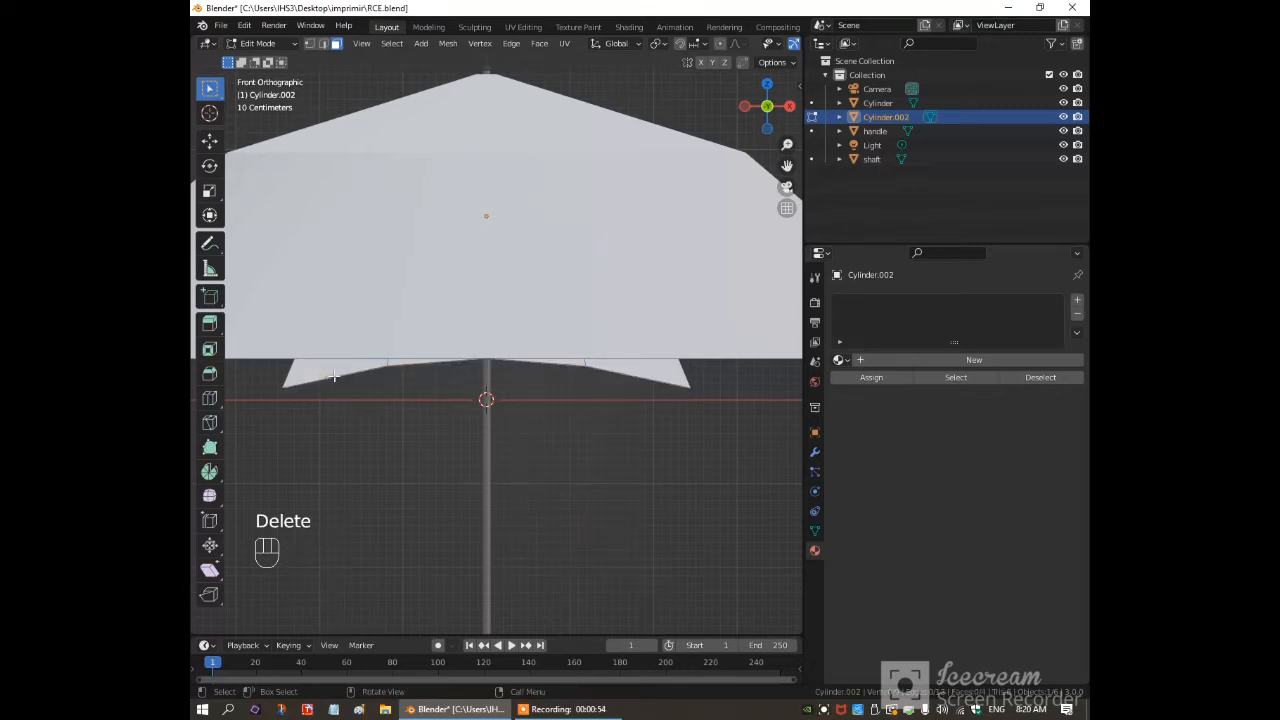
# In Object Mode, duplicate the arched strip and rotate the copy 45° around the canopy centre in top view.
pyautogui.keyDown('shift'); pyautogui.click(409, 366); pyautogui.keyUp('shift')
pyautogui.keyDown('shift'); pyautogui.click(548, 364); pyautogui.keyUp('shift')
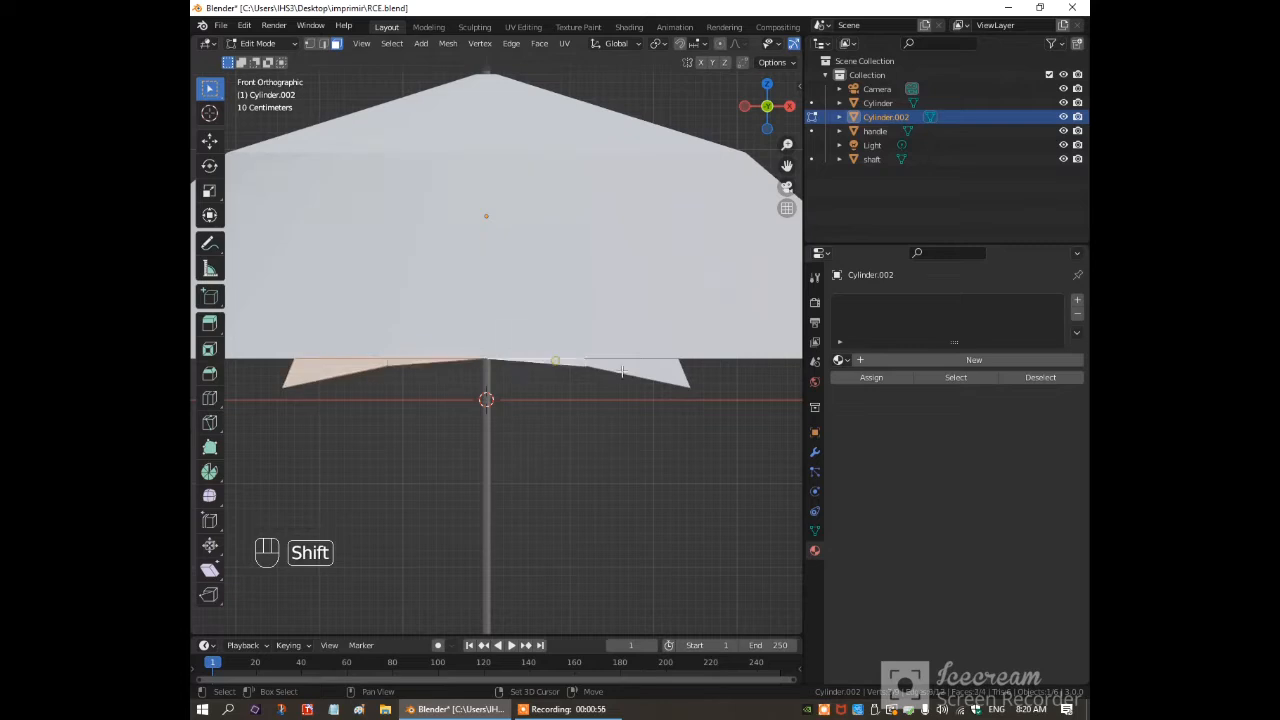
pyautogui.keyDown('shift'); pyautogui.click(626, 371); pyautogui.keyUp('shift')
pyautogui.scroll(-6, 593, 441)
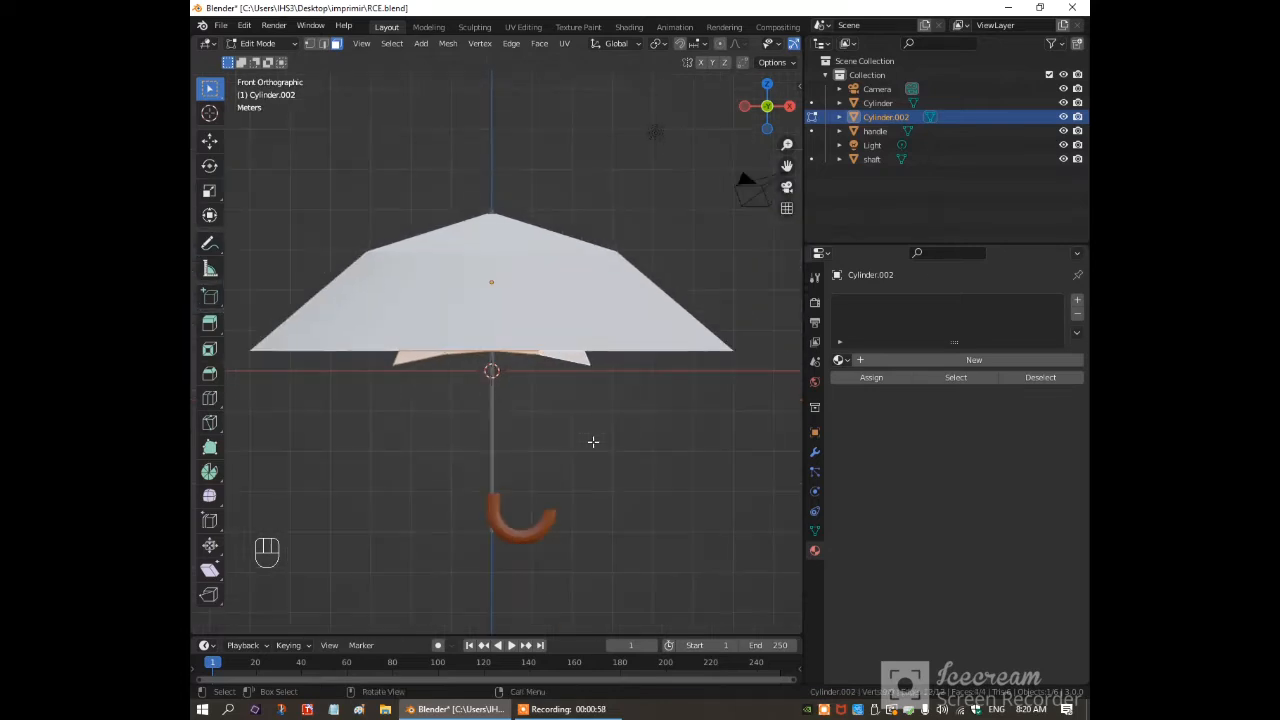
pyautogui.press('KP_7')
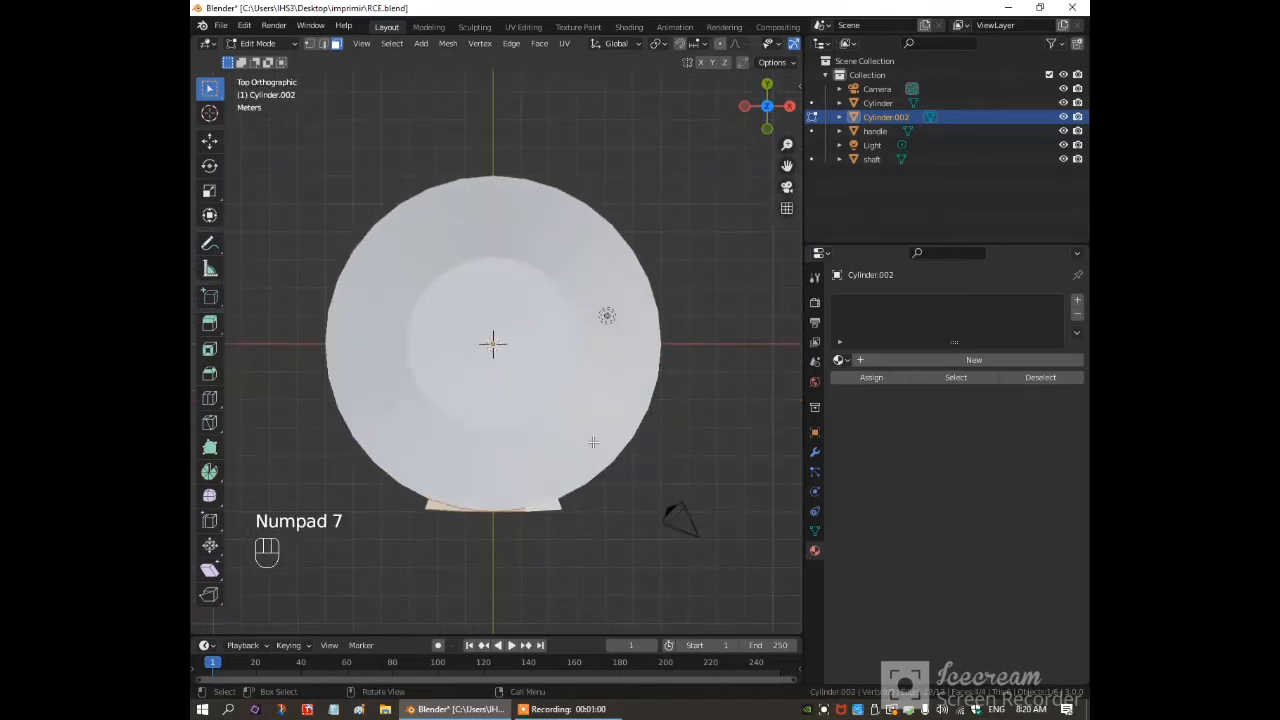
pyautogui.press('Tab')
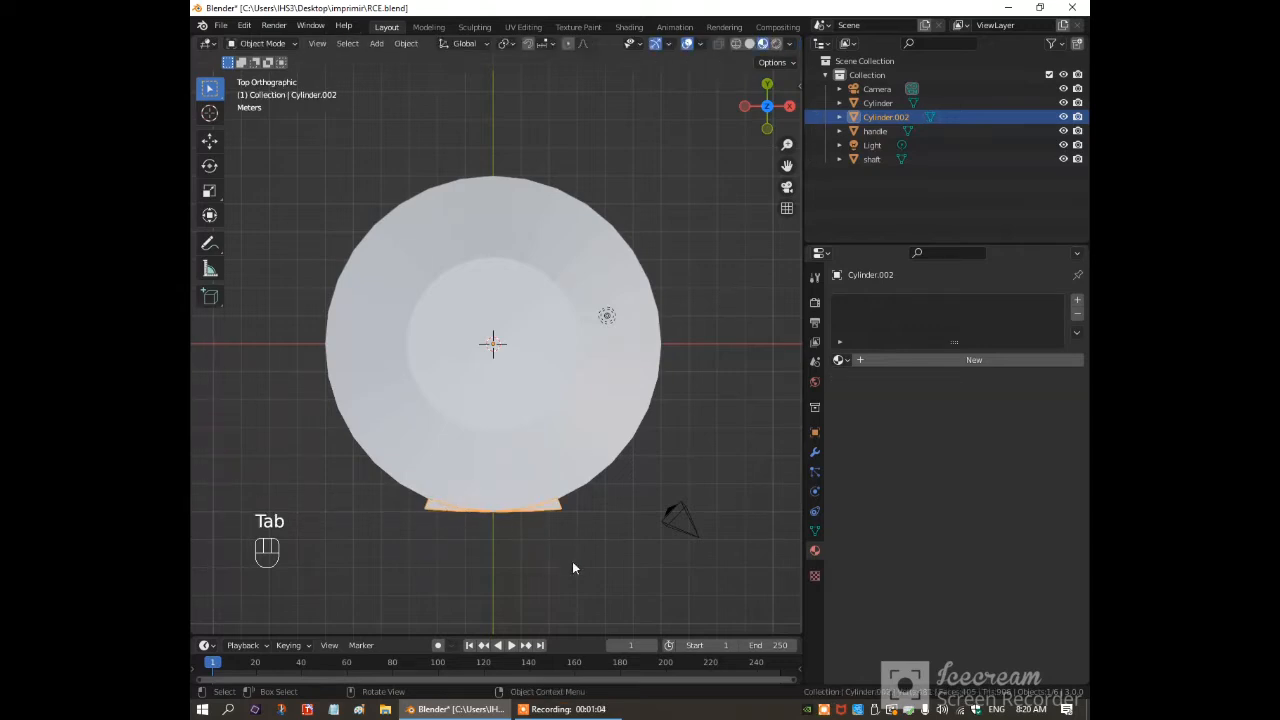
pyautogui.hotkey('shift', 'd')
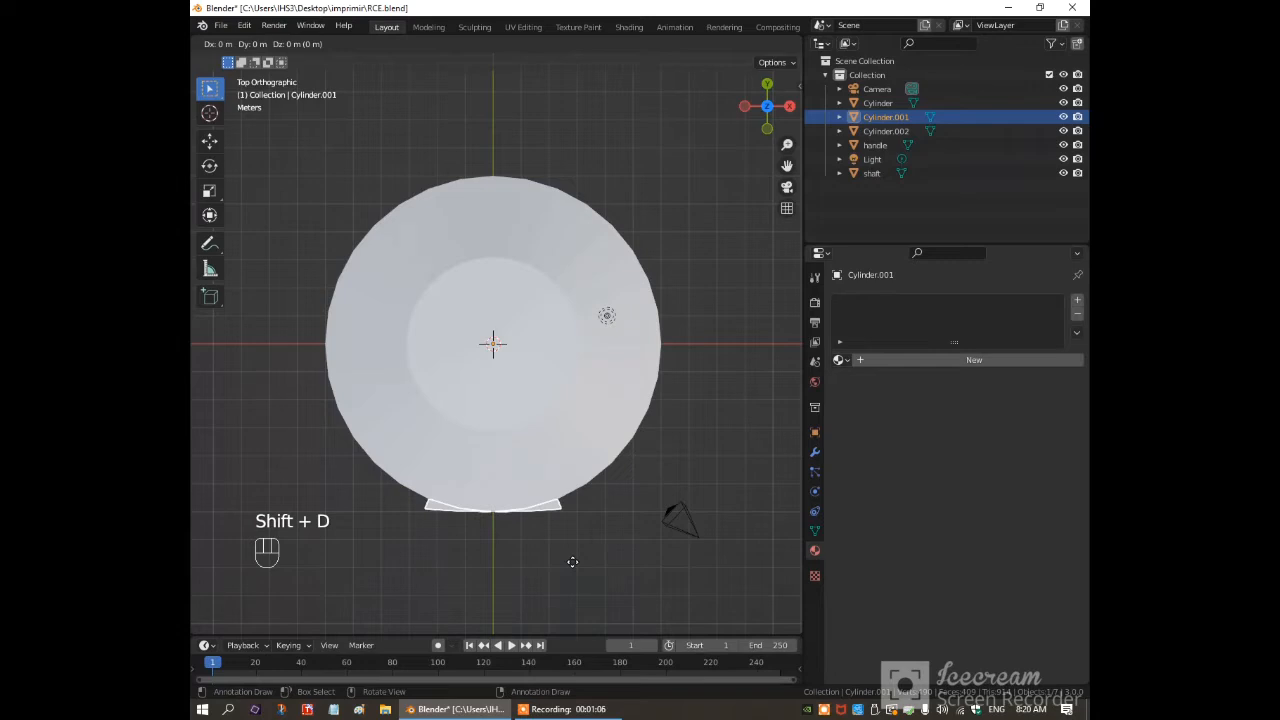
pyautogui.write('r45')
pyautogui.press('Return')
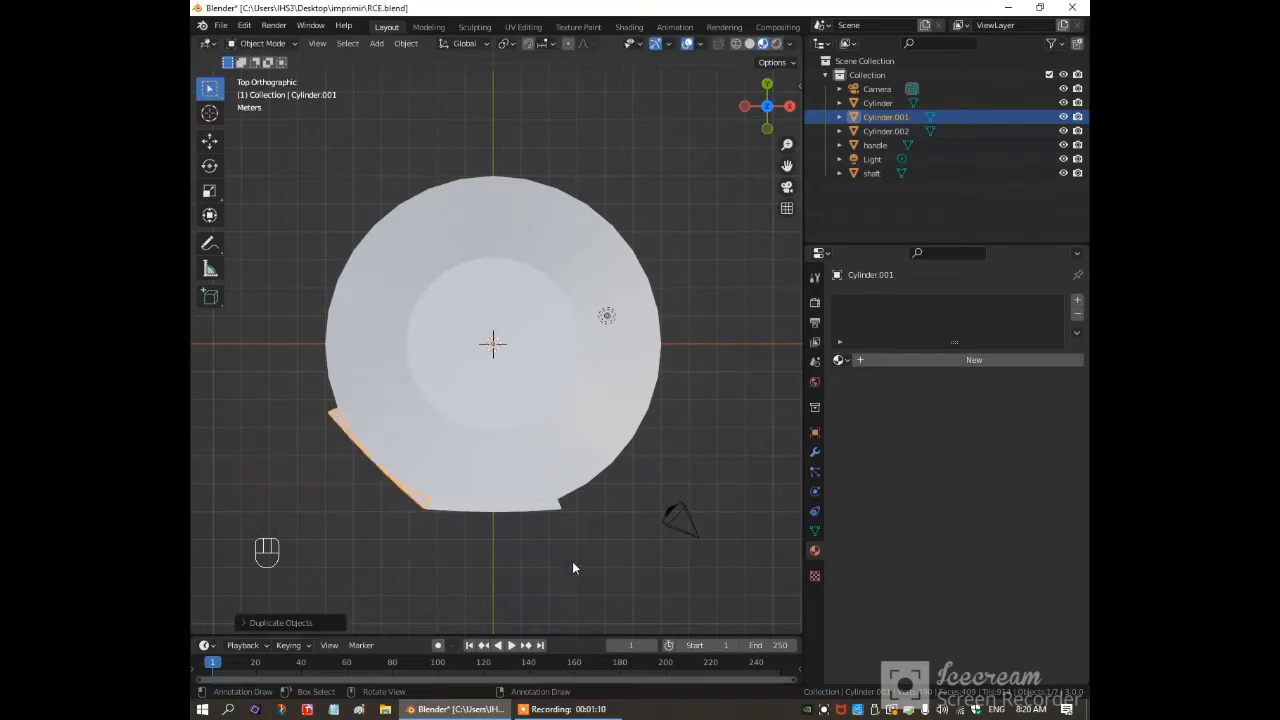
# Repeat the rotated duplication six more times so arched segments run all the way around the canopy rim.
pyautogui.press('shift')
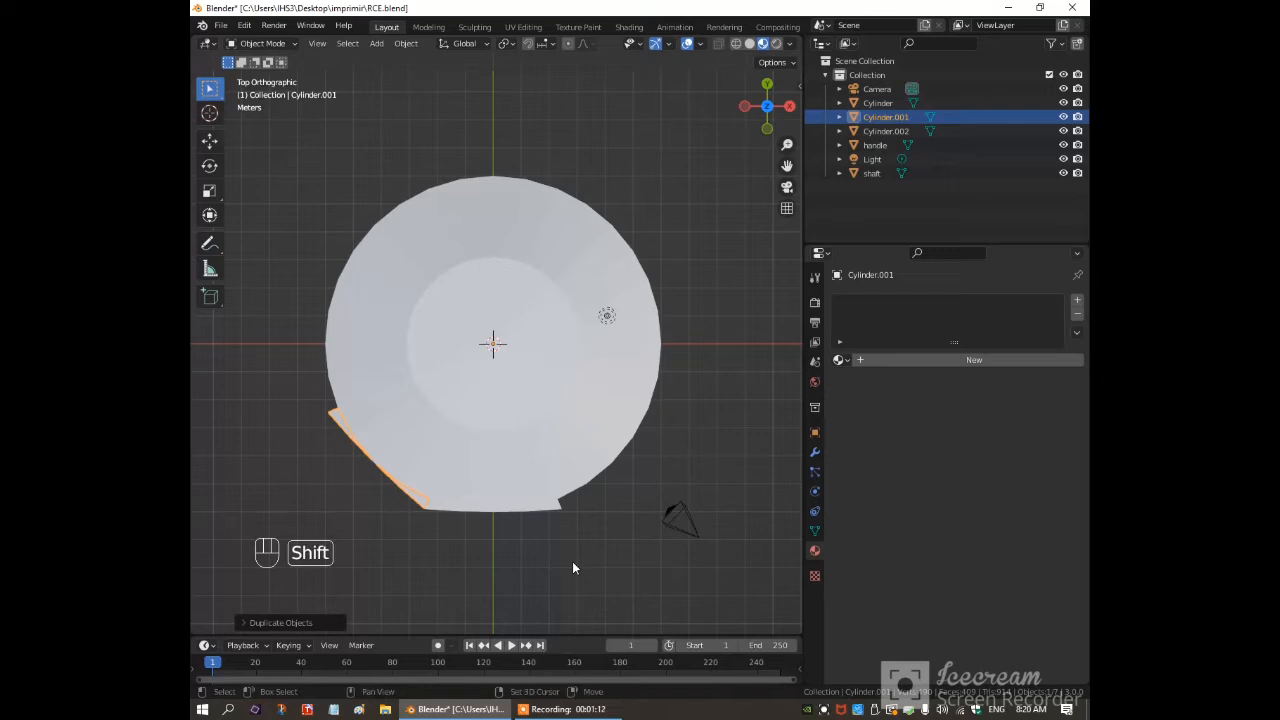
pyautogui.hotkey('shift', 'r')
pyautogui.hotkey('shift', 'r')
pyautogui.hotkey('shift', 'r')
pyautogui.hotkey('shift', 'r')
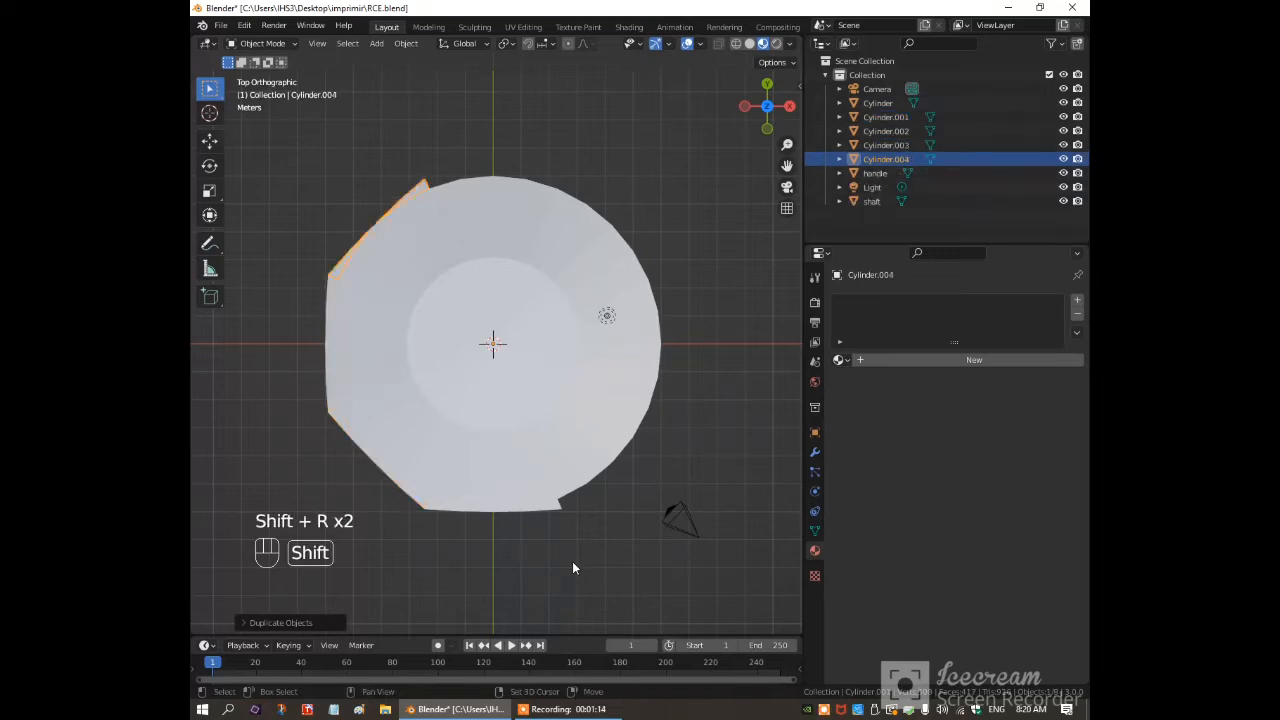
pyautogui.hotkey('shift', 'r')
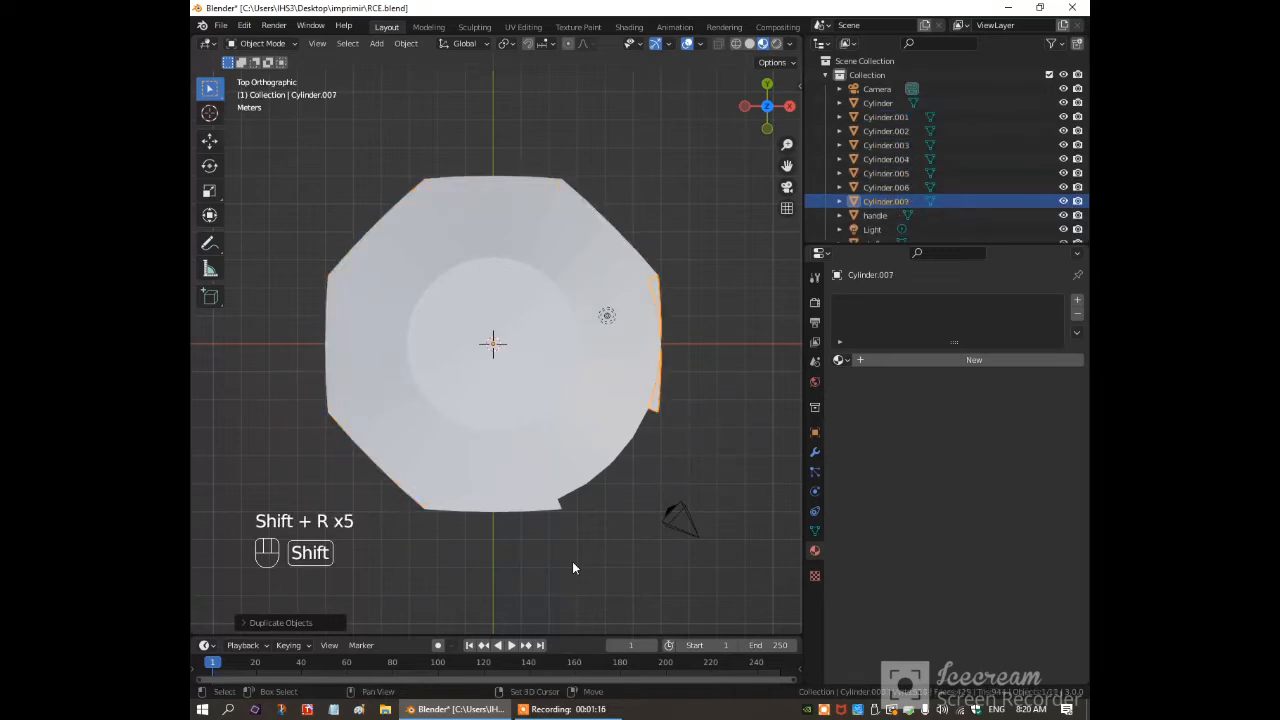
pyautogui.hotkey('shift', 'r')
pyautogui.scroll(-2, 601, 569)
pyautogui.moveTo(600, 562); pyautogui.dragTo(600, 561, button='middle')
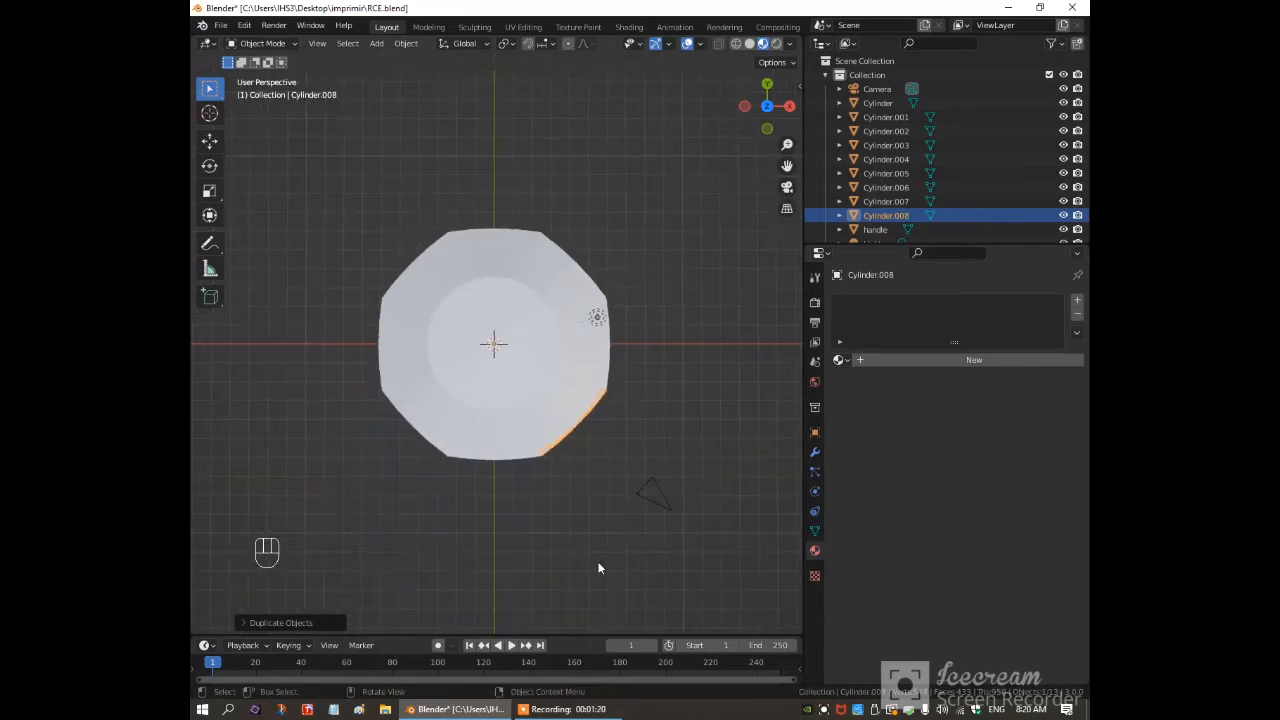
# Join the canopy cylinder and all eight arched rim segments into one object.
pyautogui.press('KP_1')
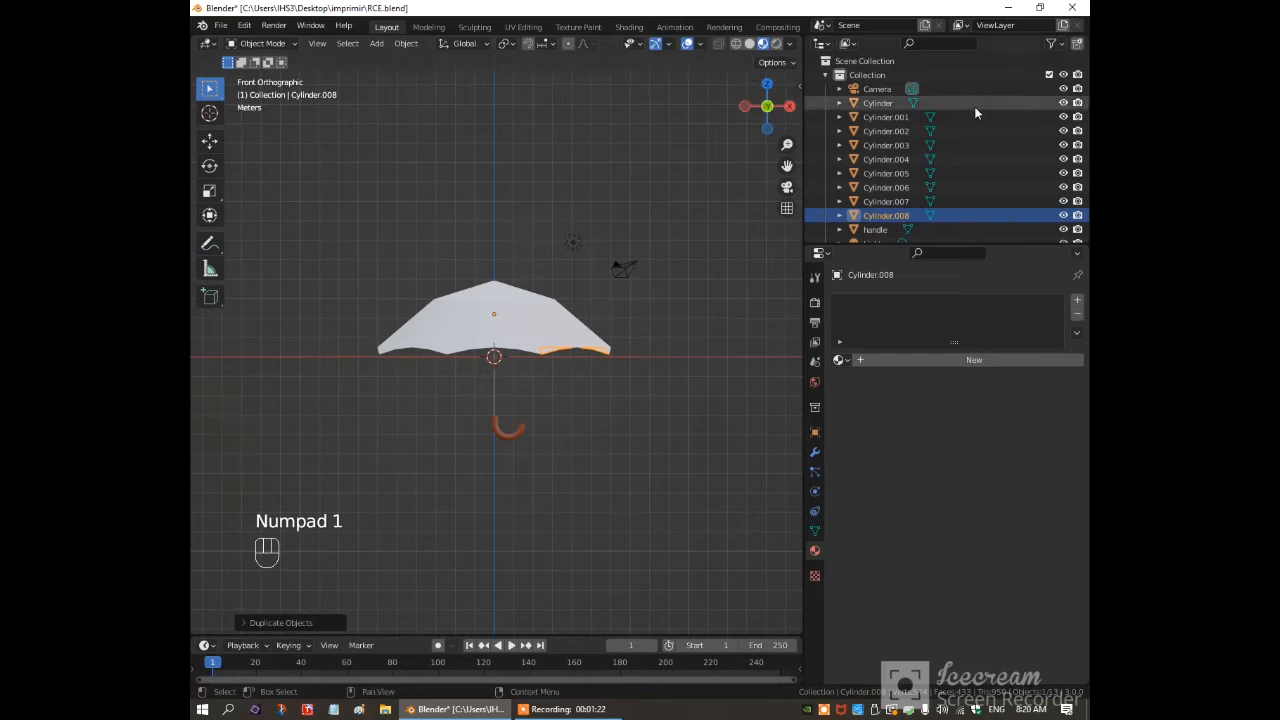
pyautogui.click(930, 101)
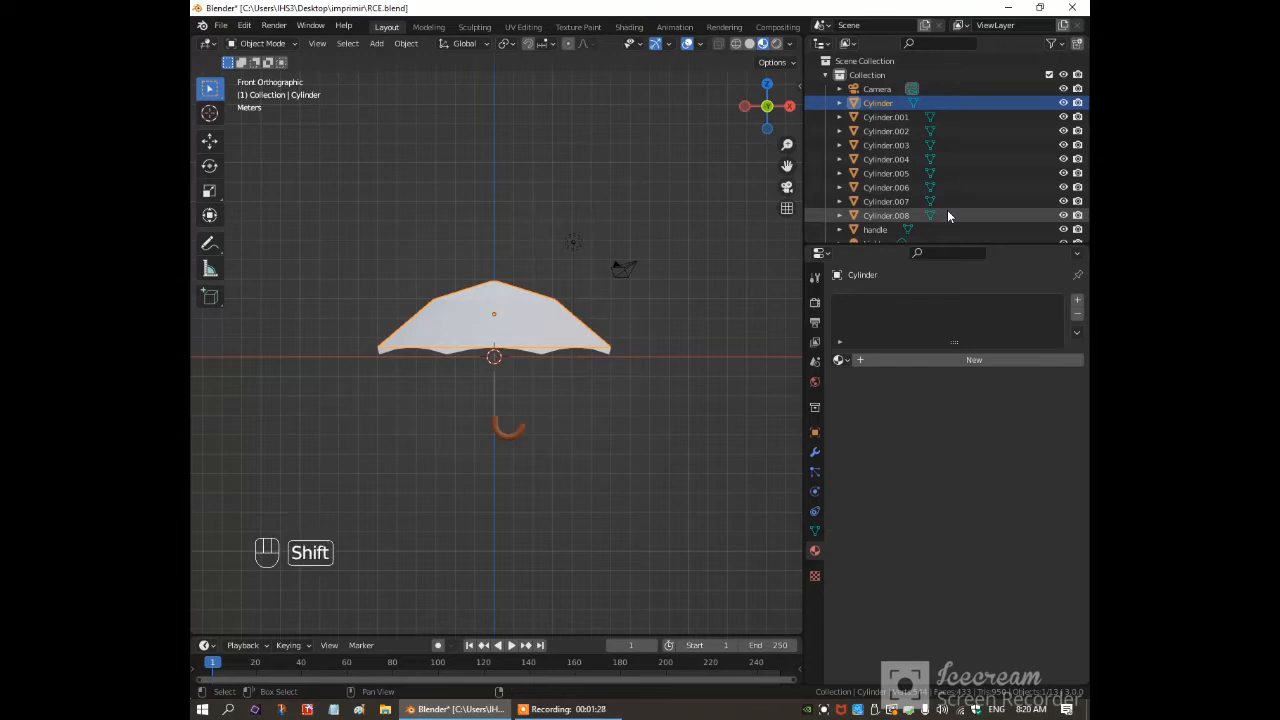
pyautogui.keyDown('shift'); pyautogui.click(947, 215); pyautogui.keyUp('shift')
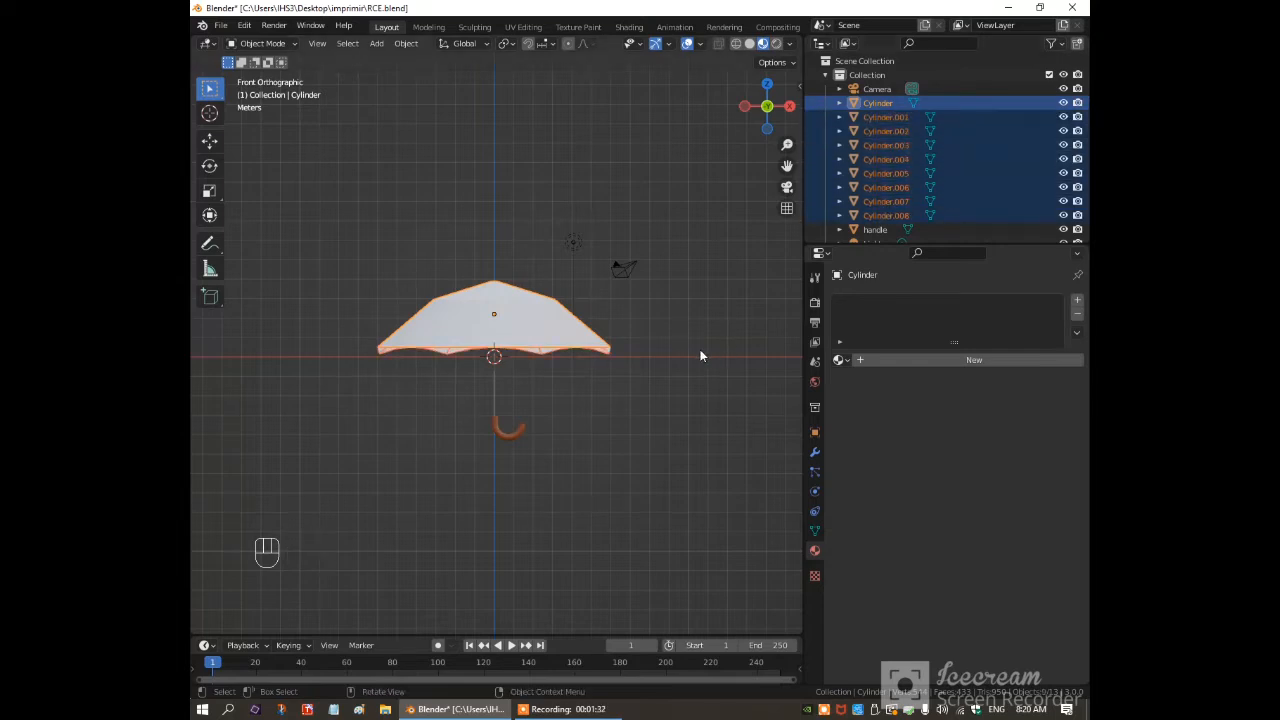
pyautogui.hotkey('ctrl', 'j')
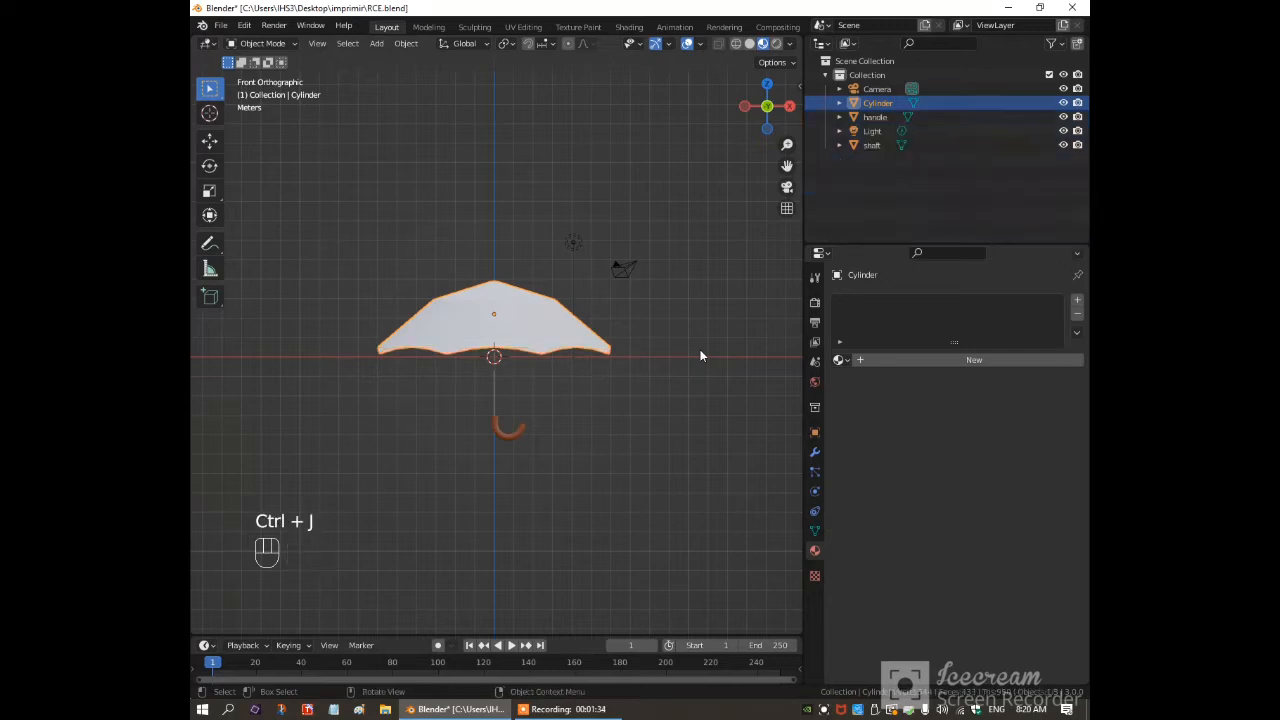
pyautogui.press('Return')
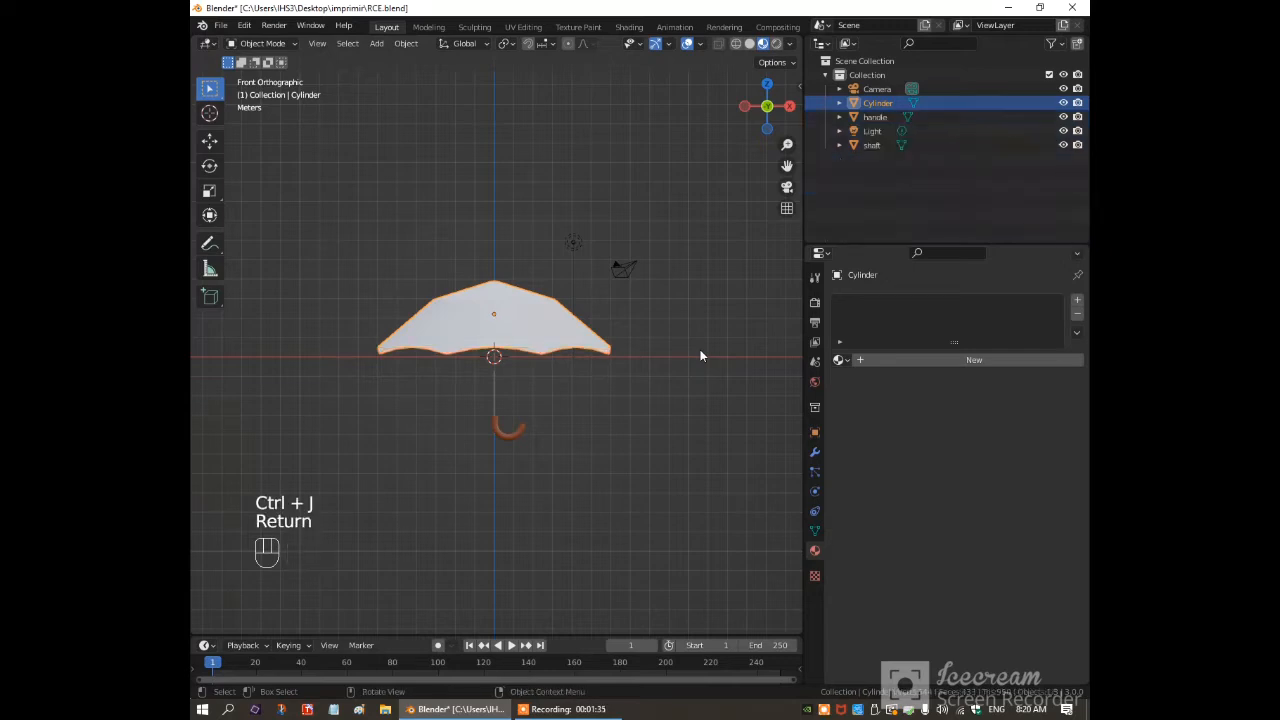
# Rename the joined object as canopy.
pyautogui.doubleClick(876, 104)
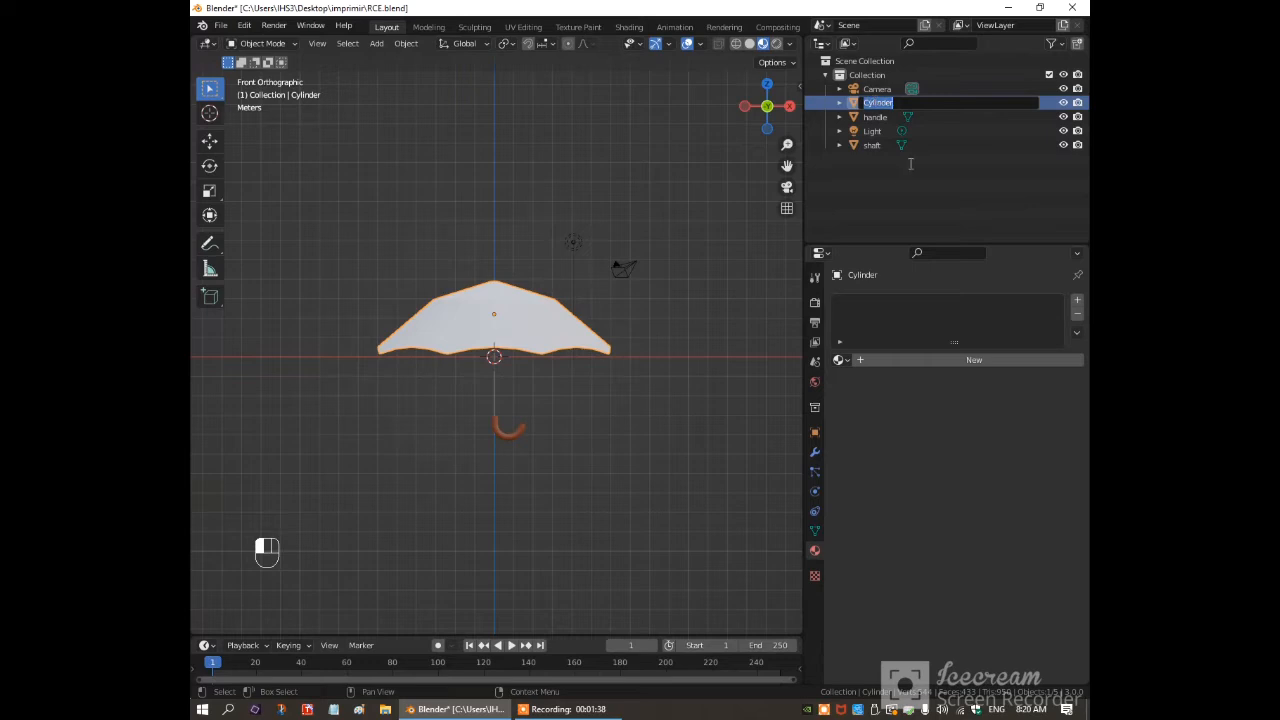
pyautogui.write('canopy')
pyautogui.press('Return')
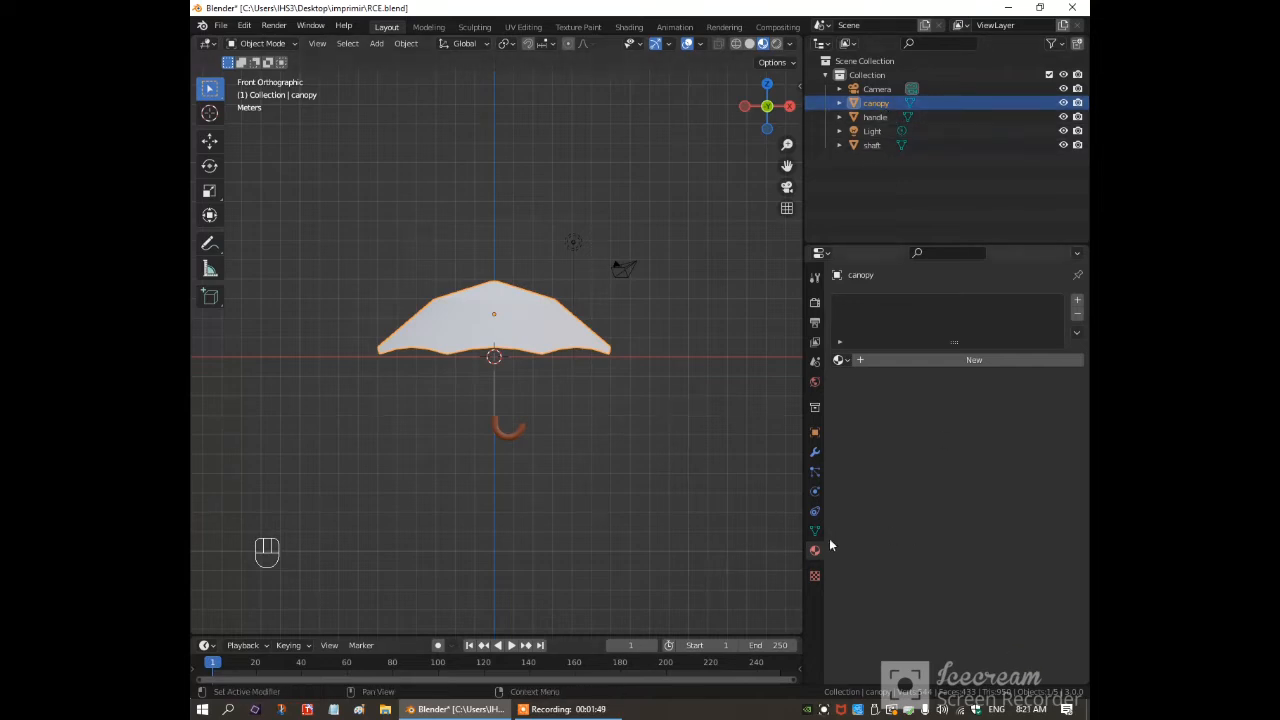
# Give the canopy a new material with a blue base colour of hue 0.662, saturation 0.985 and value 0.800.
pyautogui.click(944, 362)
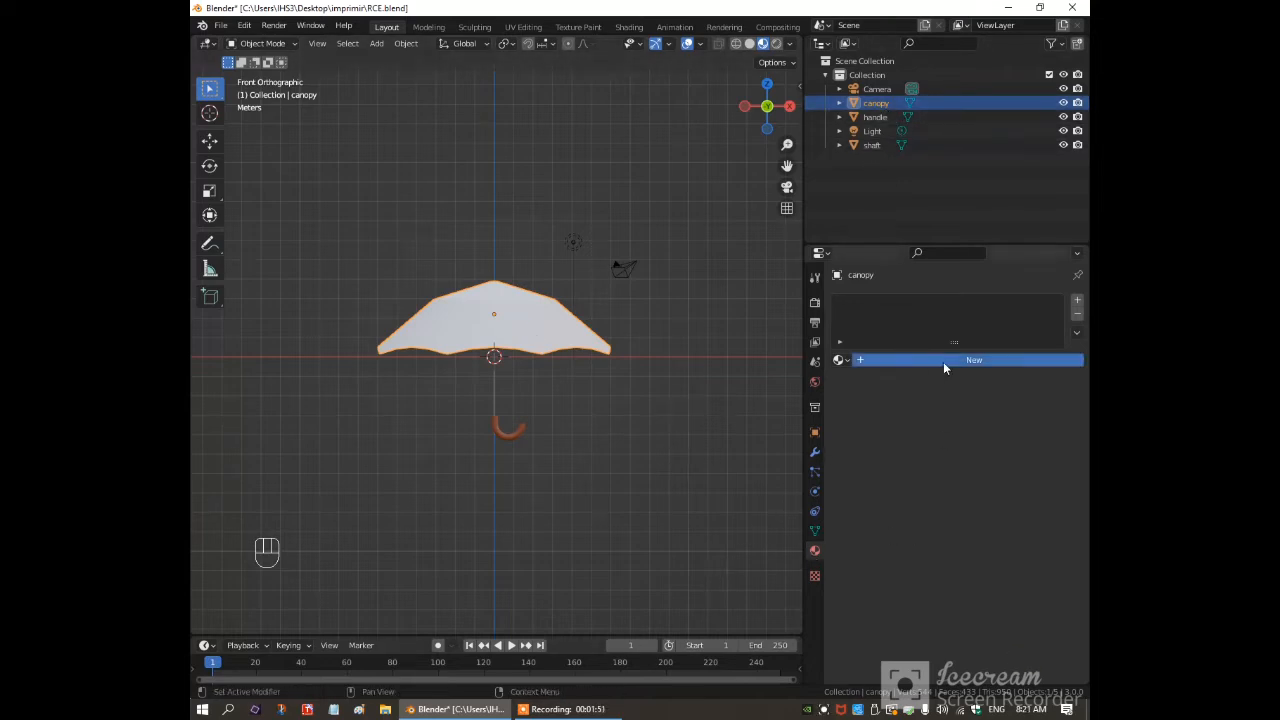
pyautogui.click(977, 511)
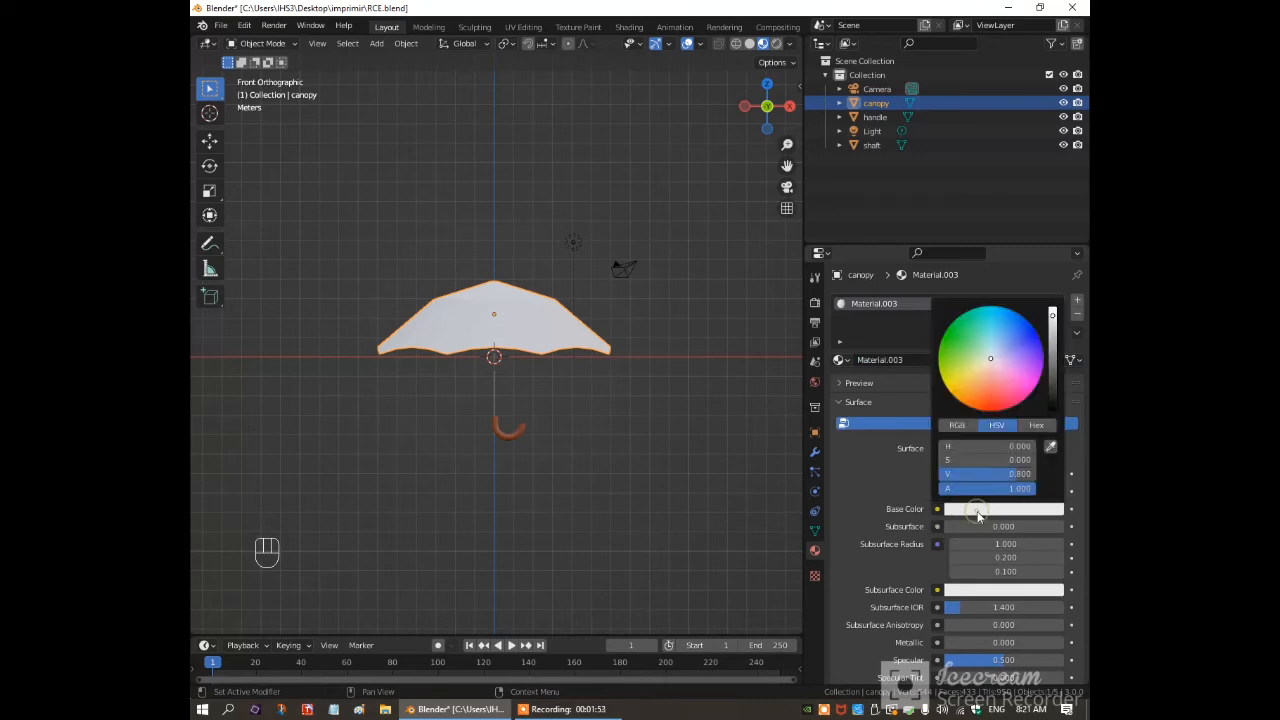
pyautogui.click(1028, 332)
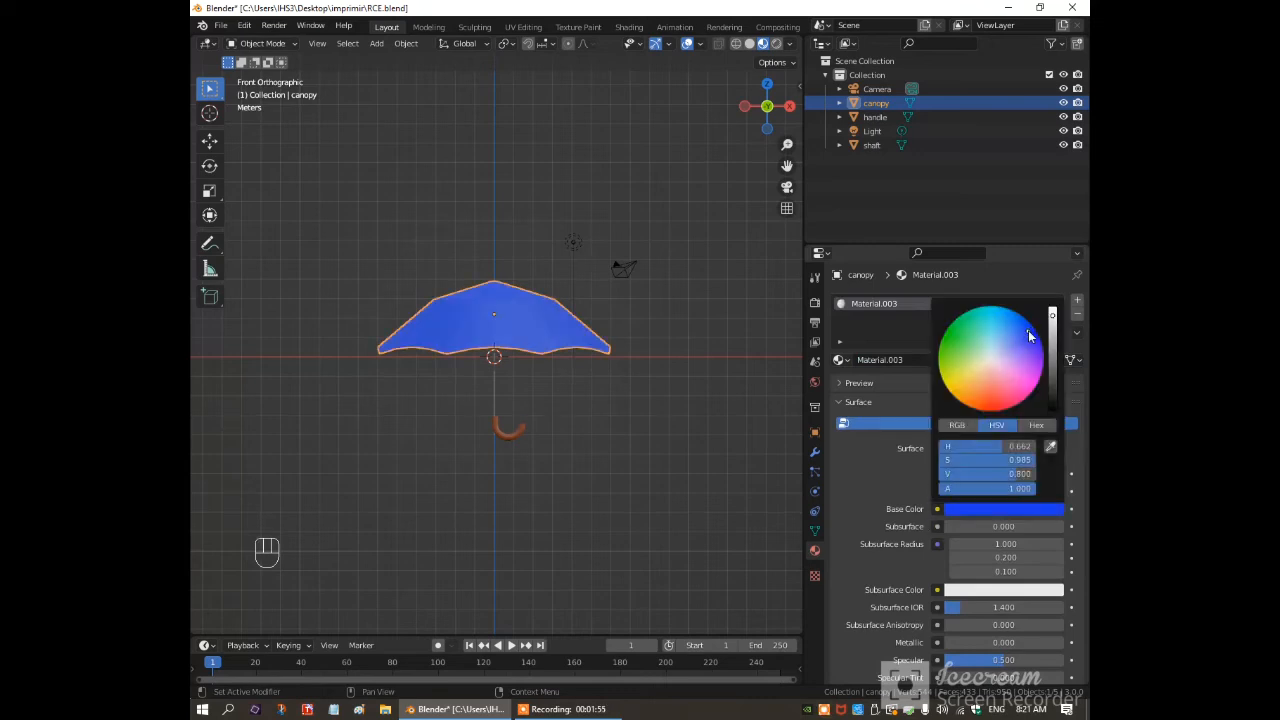
pyautogui.scroll(3, 640, 471)
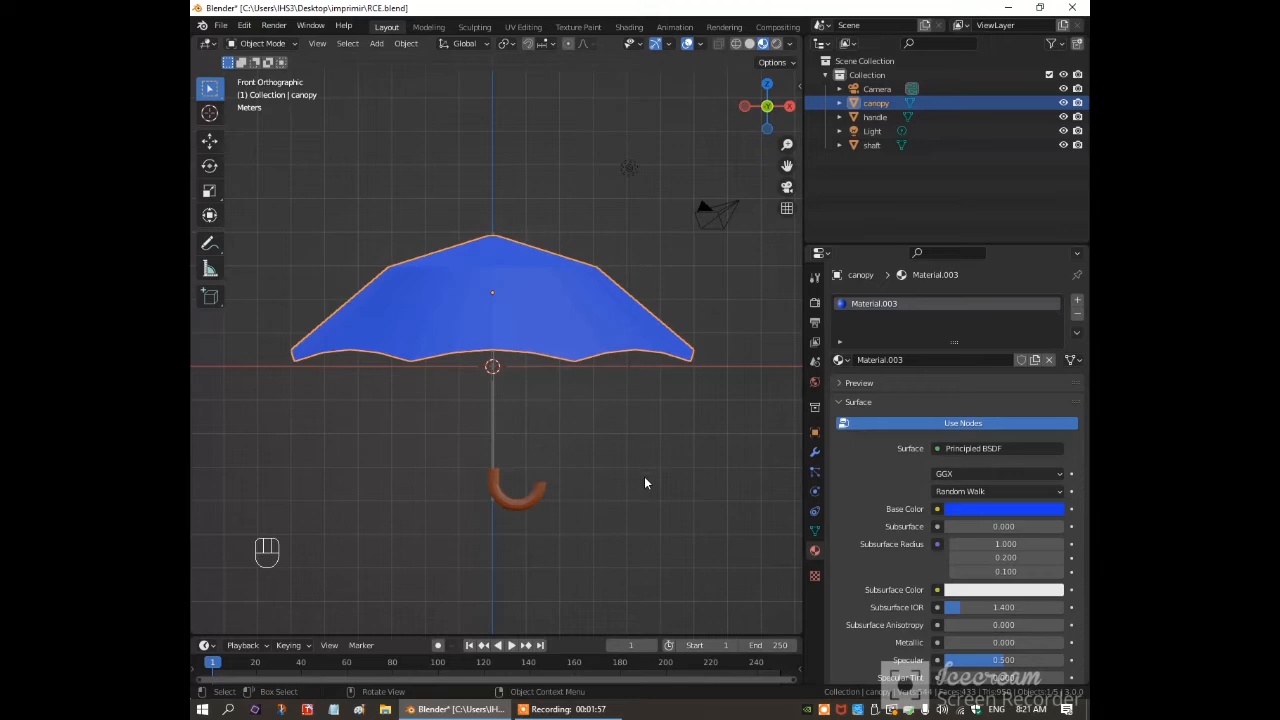
# Add a basis shape key and a second shape key relative to it on the canopy mesh.
pyautogui.click(815, 534)
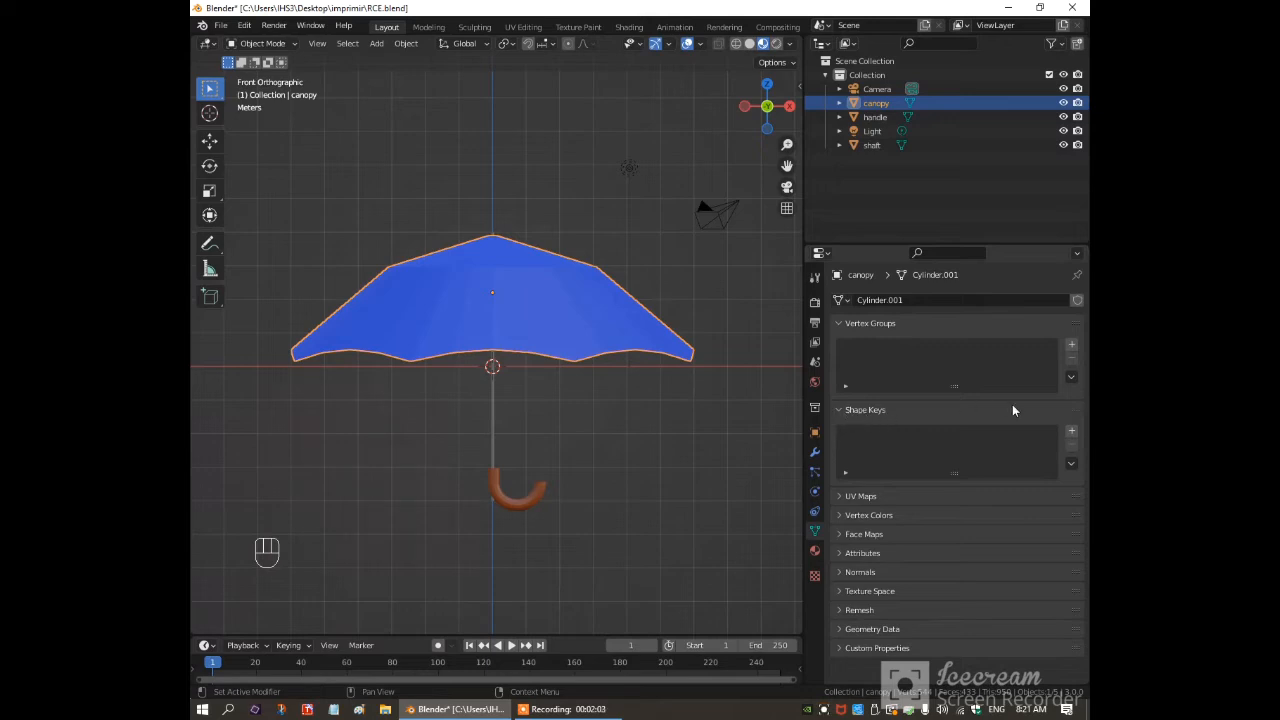
pyautogui.click(1071, 431)
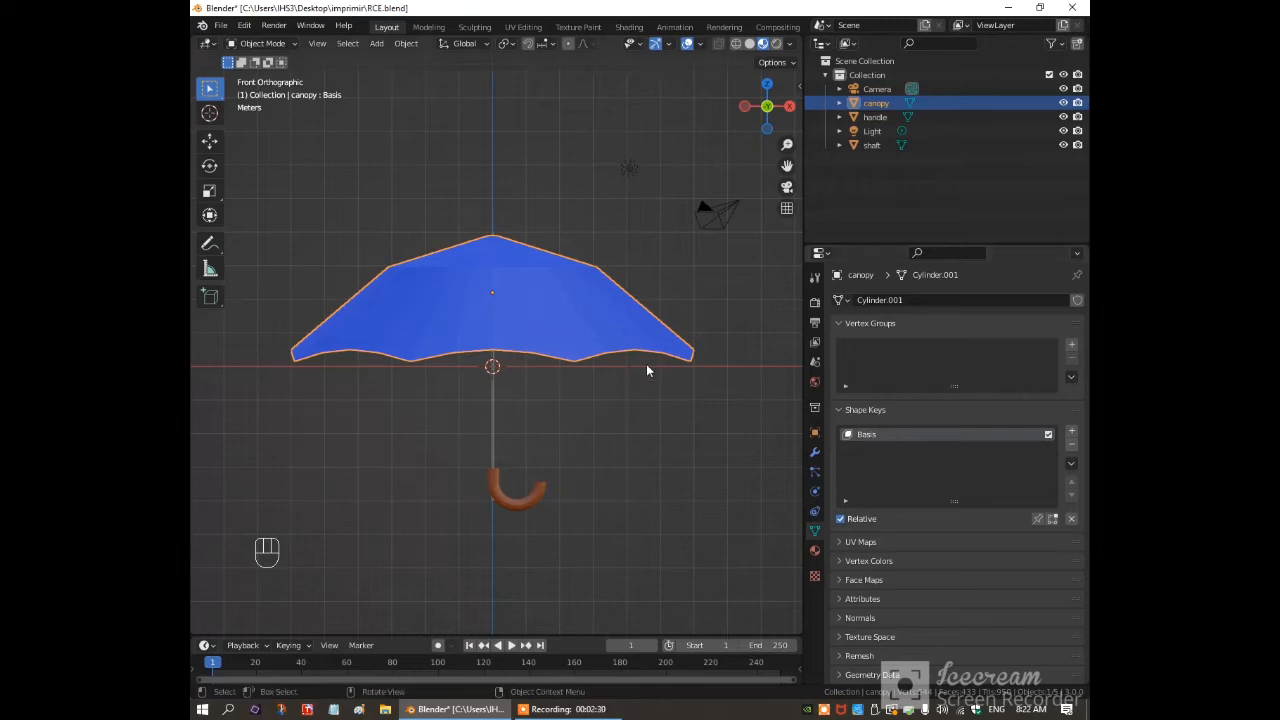
pyautogui.moveTo(804, 449); pyautogui.dragTo(722, 455)
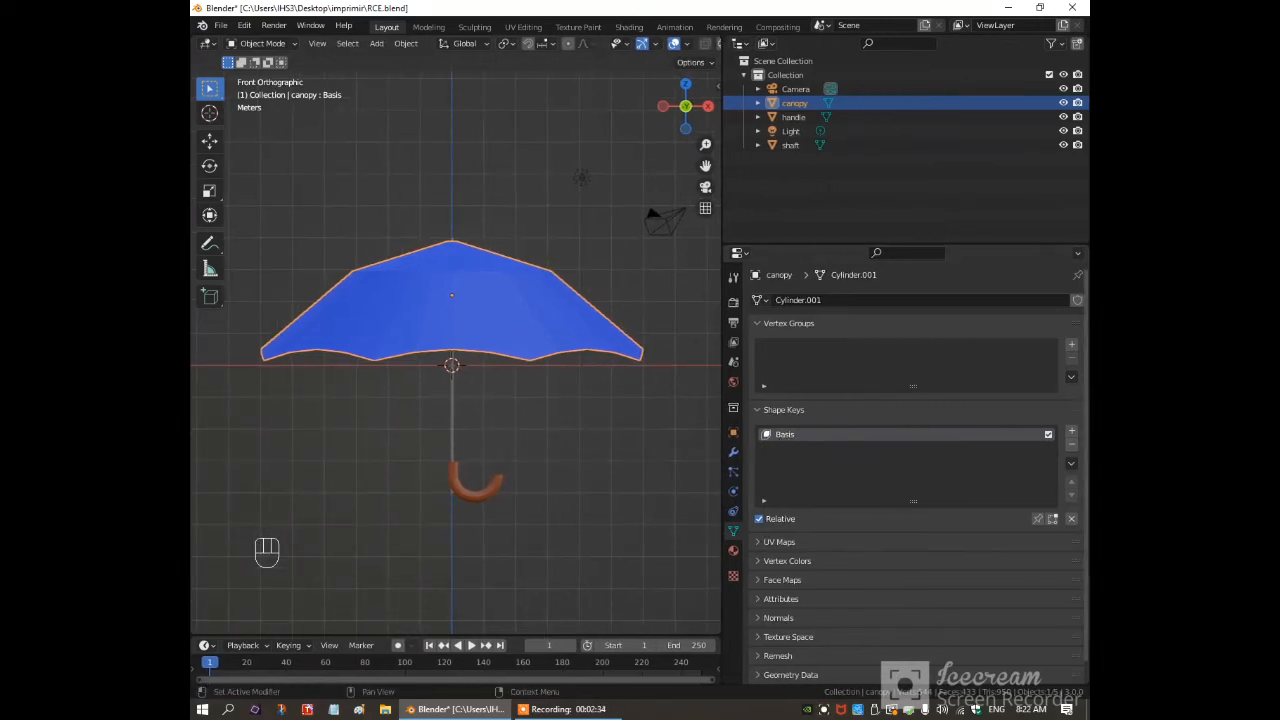
pyautogui.click(1072, 434)
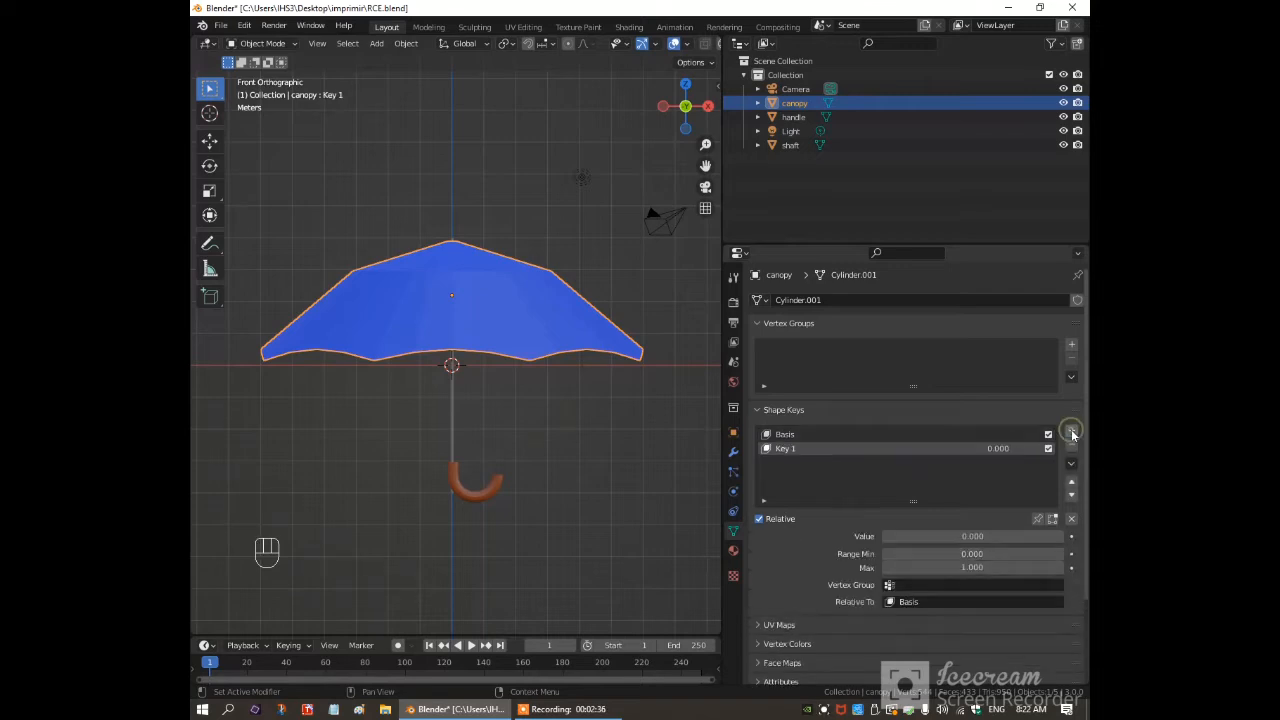
# Rename the second shape key as "ANIMATION DIAL 0=open 1=closed".
pyautogui.doubleClick(787, 449)
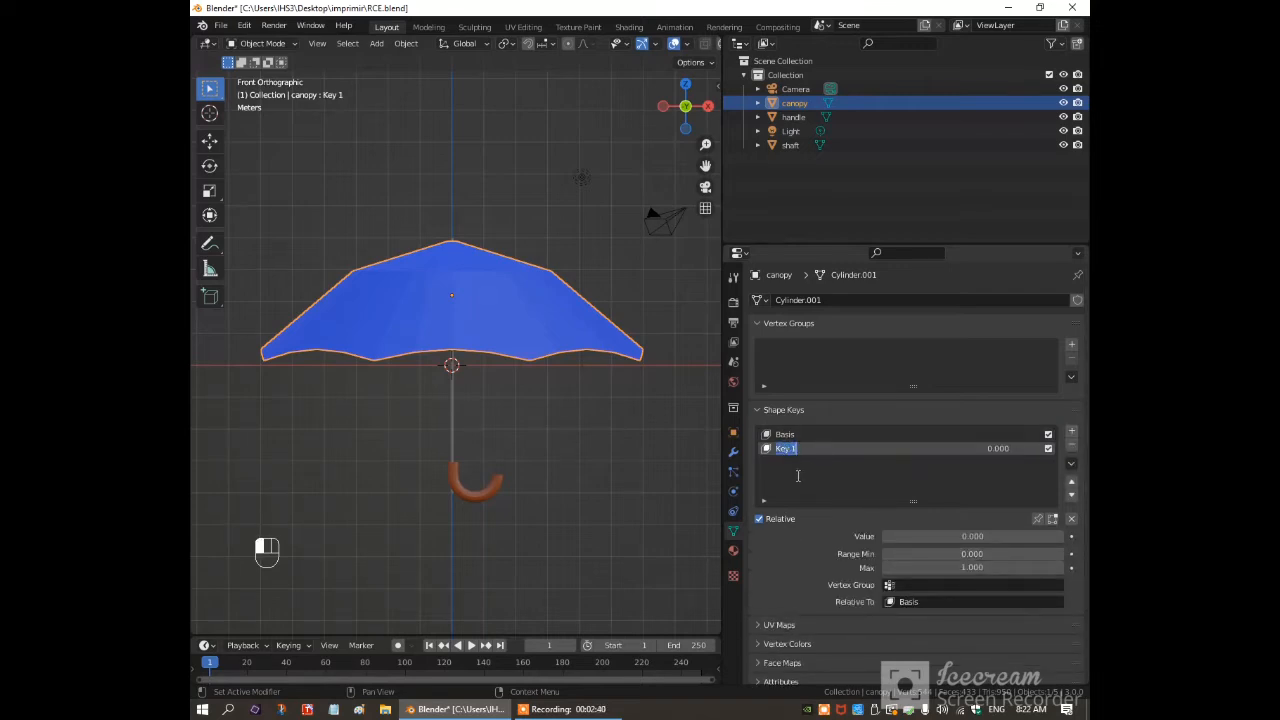
pyautogui.write('ANIMAT')
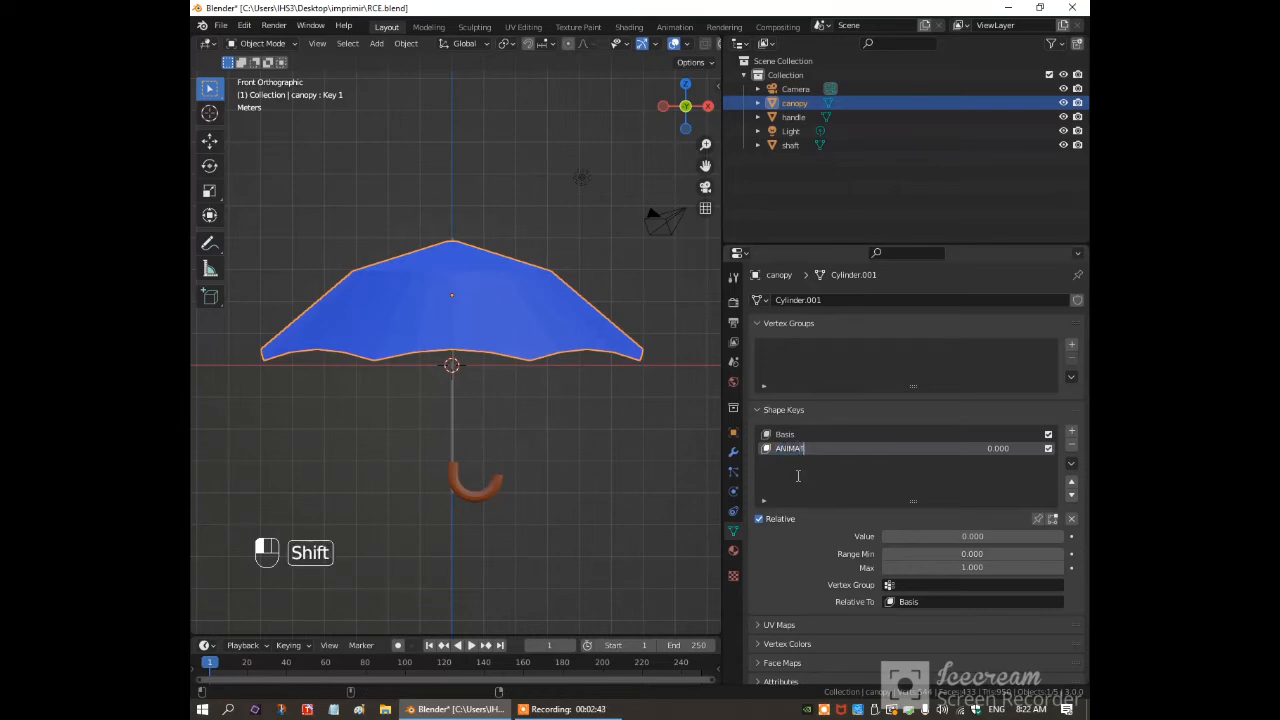
pyautogui.write('DIAL')
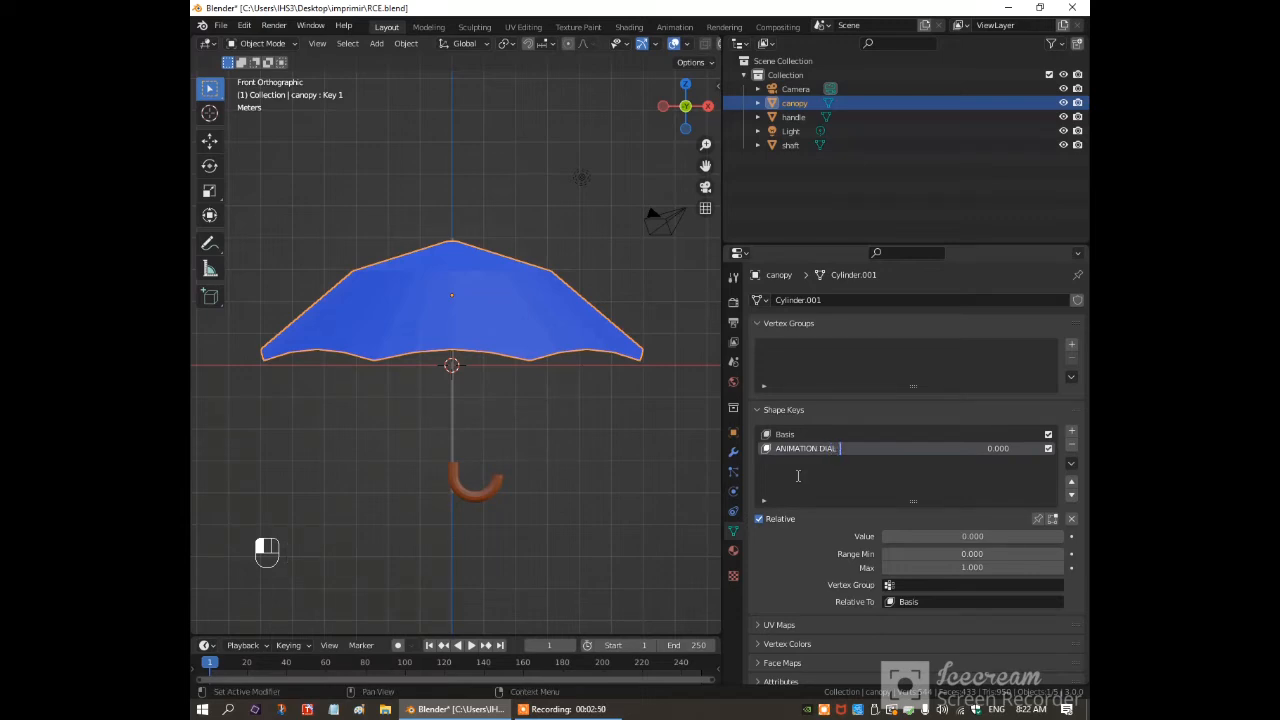
pyautogui.write(' 0')
pyautogui.write('=open')
pyautogui.write(' 1')
pyautogui.write('=close')
pyautogui.write('d')
pyautogui.press('Return')
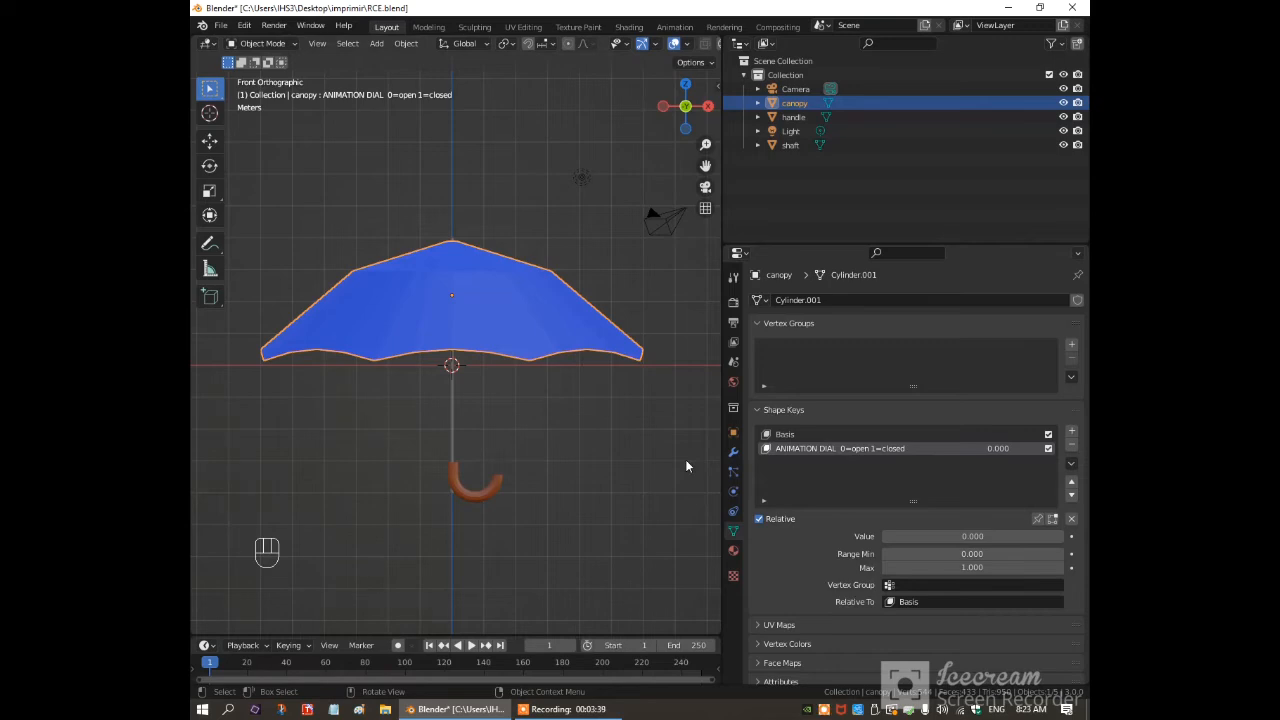
# With the canopy's mesh in wireframe, select the scalloped bottom rim in edge mode and scale it inward until it closes around the shaft.
pyautogui.press('Tab')
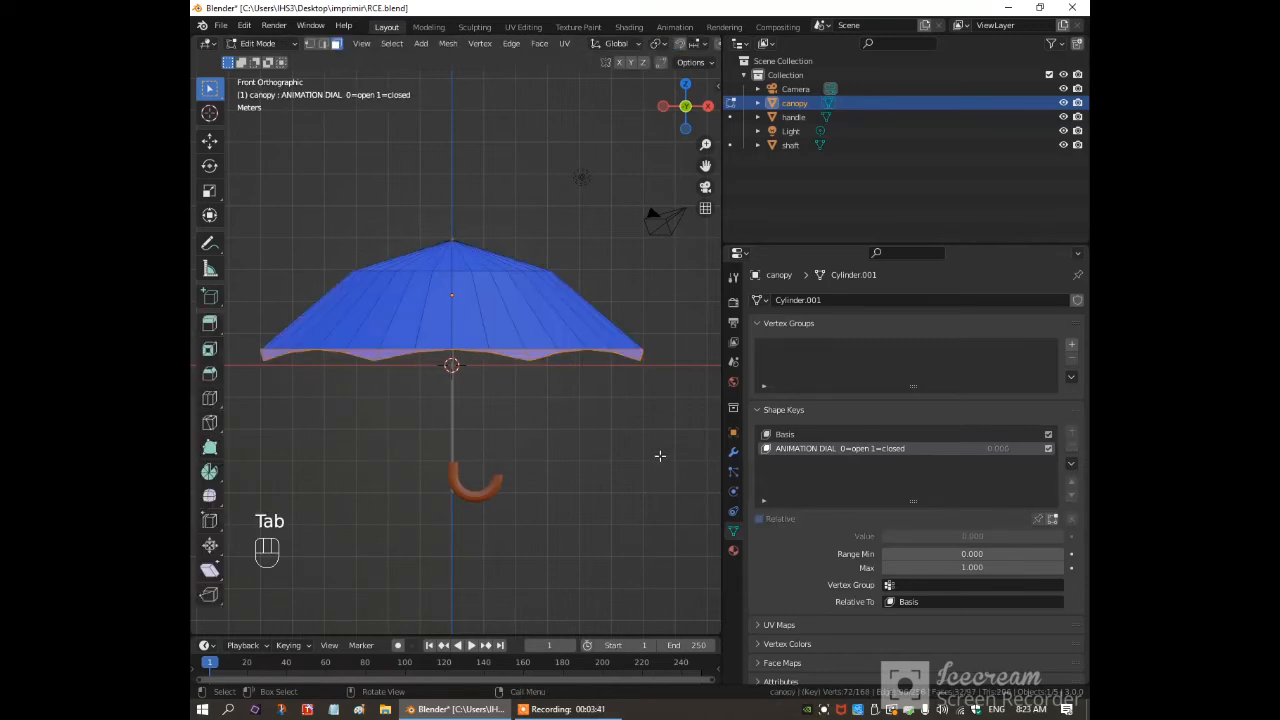
pyautogui.press('z')
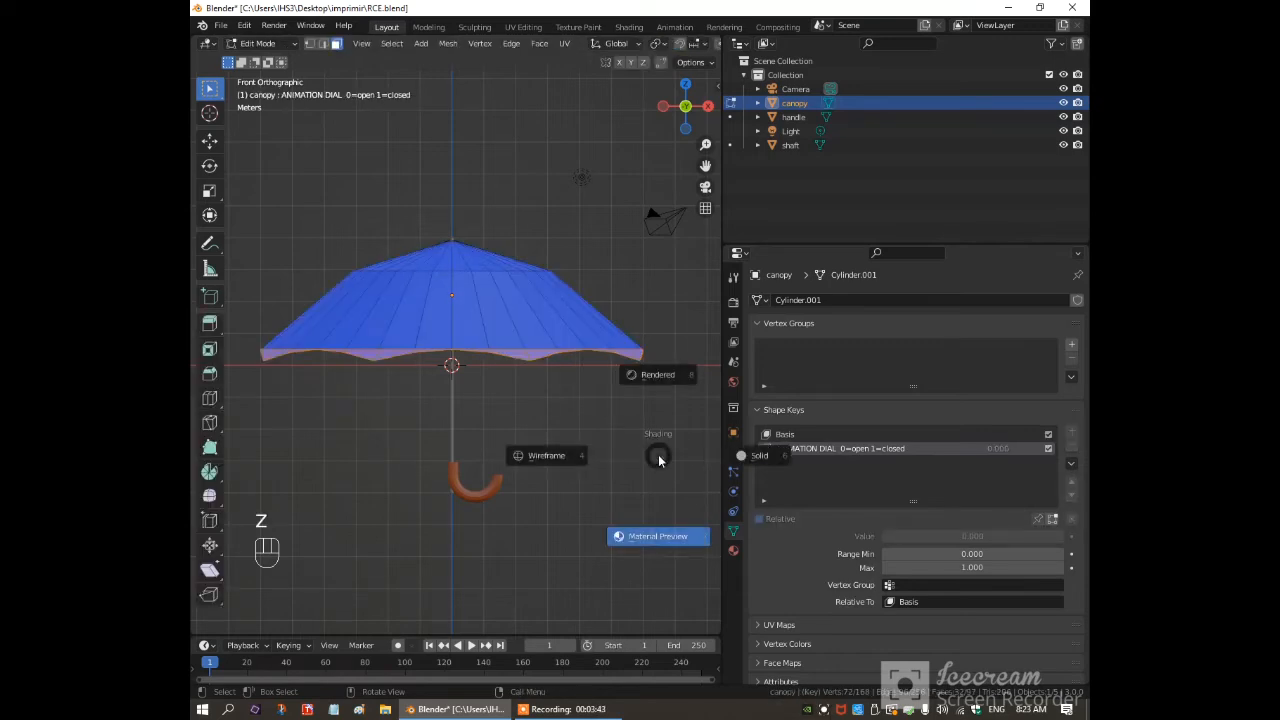
pyautogui.click(652, 451)
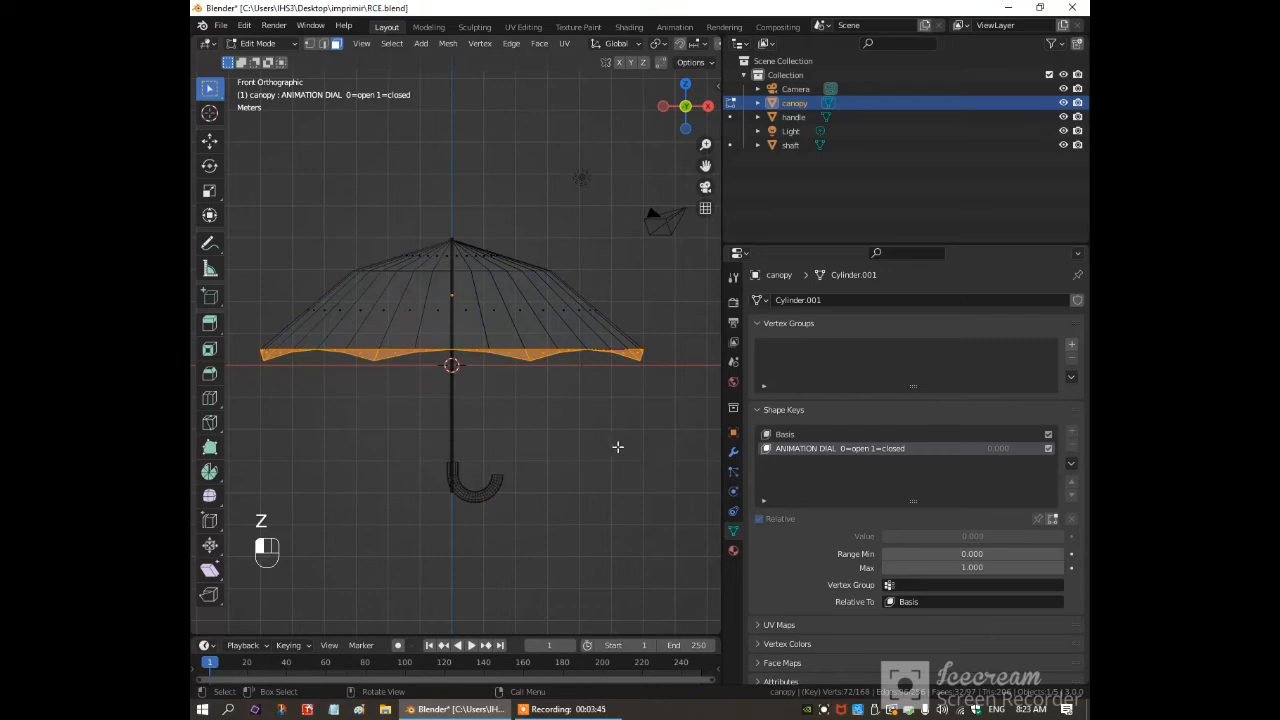
pyautogui.click(617, 447)
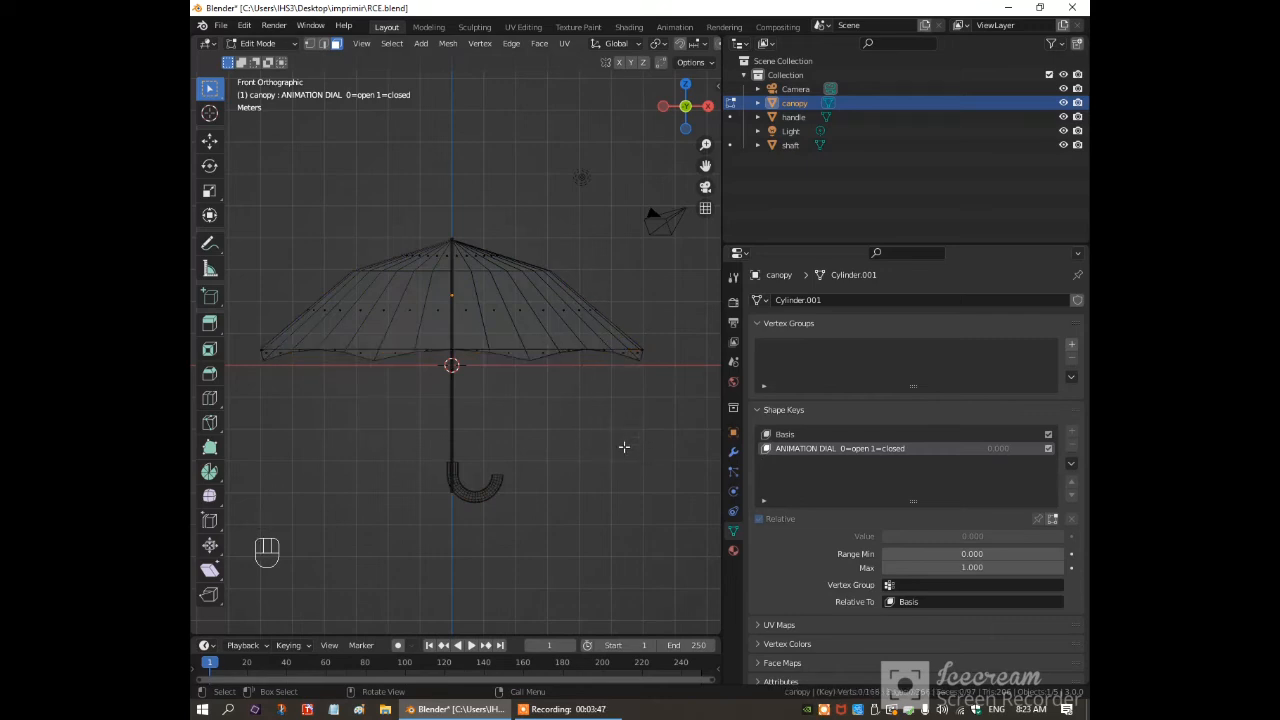
pyautogui.press('2')
pyautogui.moveTo(251, 334); pyautogui.dragTo(660, 391)
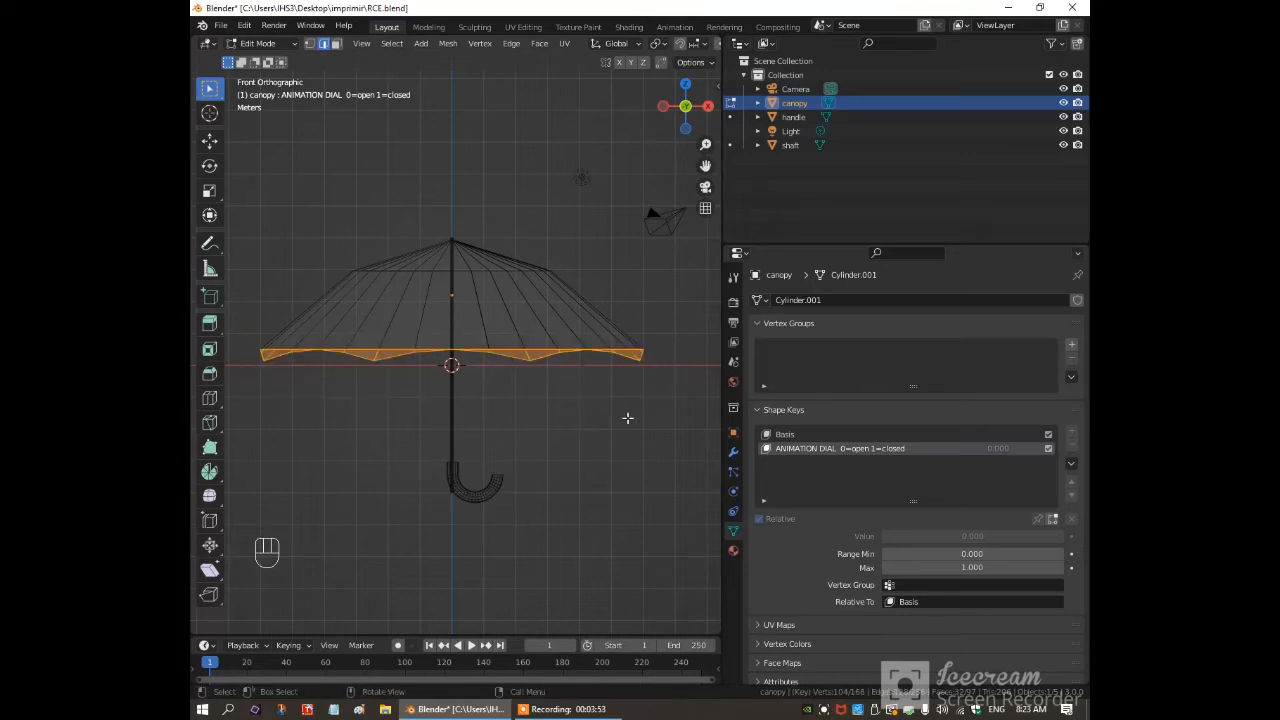
pyautogui.press('s')
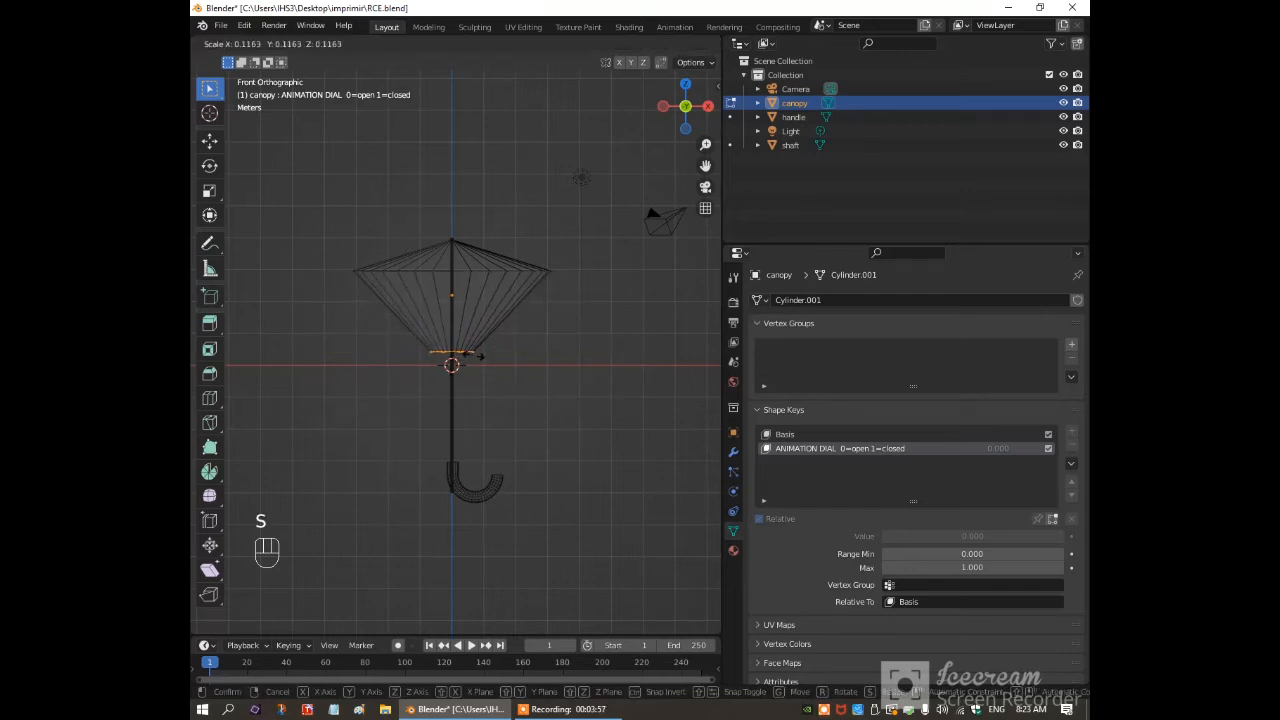
pyautogui.click(466, 354)
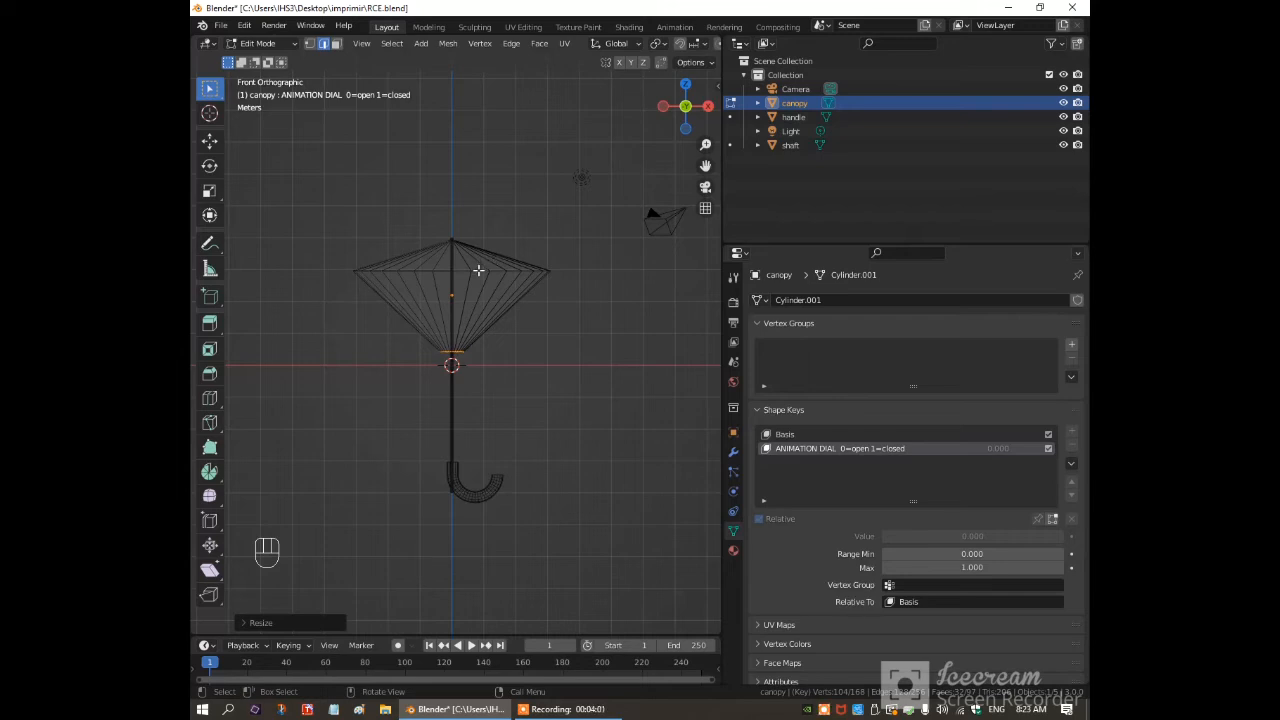
# Select the canopy's middle edge loop and scale it inward to roughly the same width as the closed rim.
pyautogui.keyDown('alt'); pyautogui.click(478, 270); pyautogui.keyUp('alt')
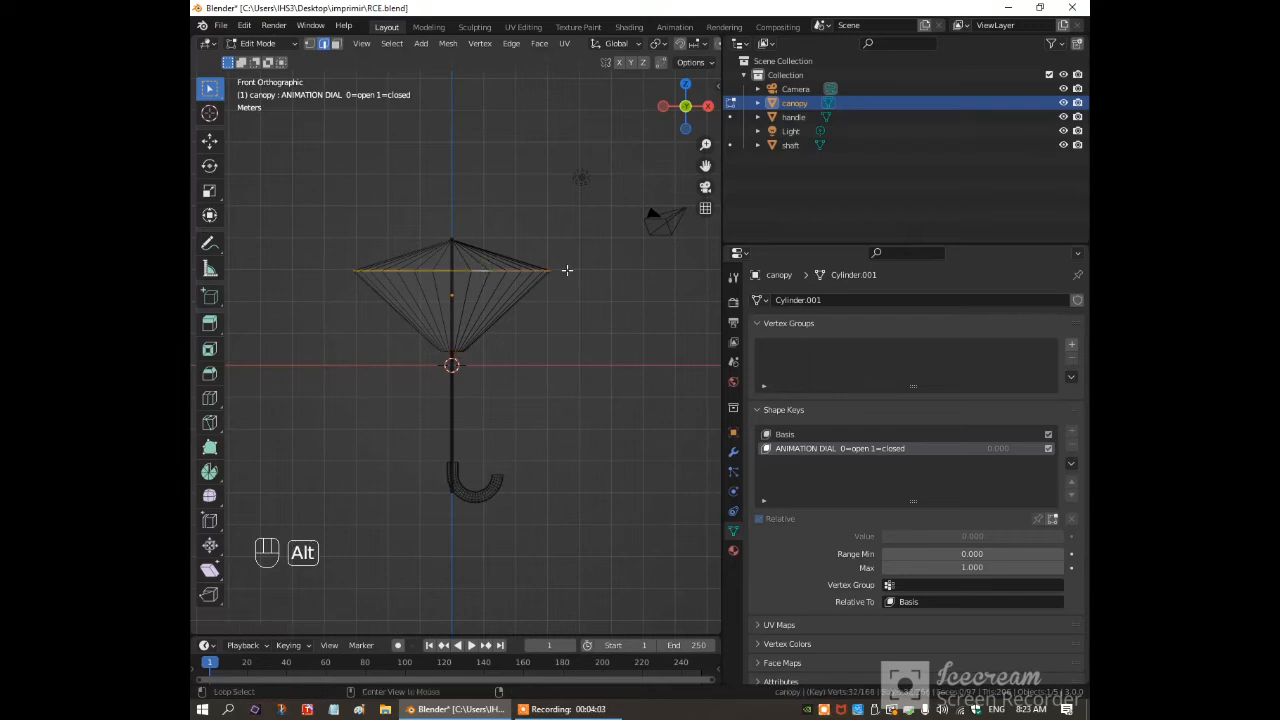
pyautogui.press('s')
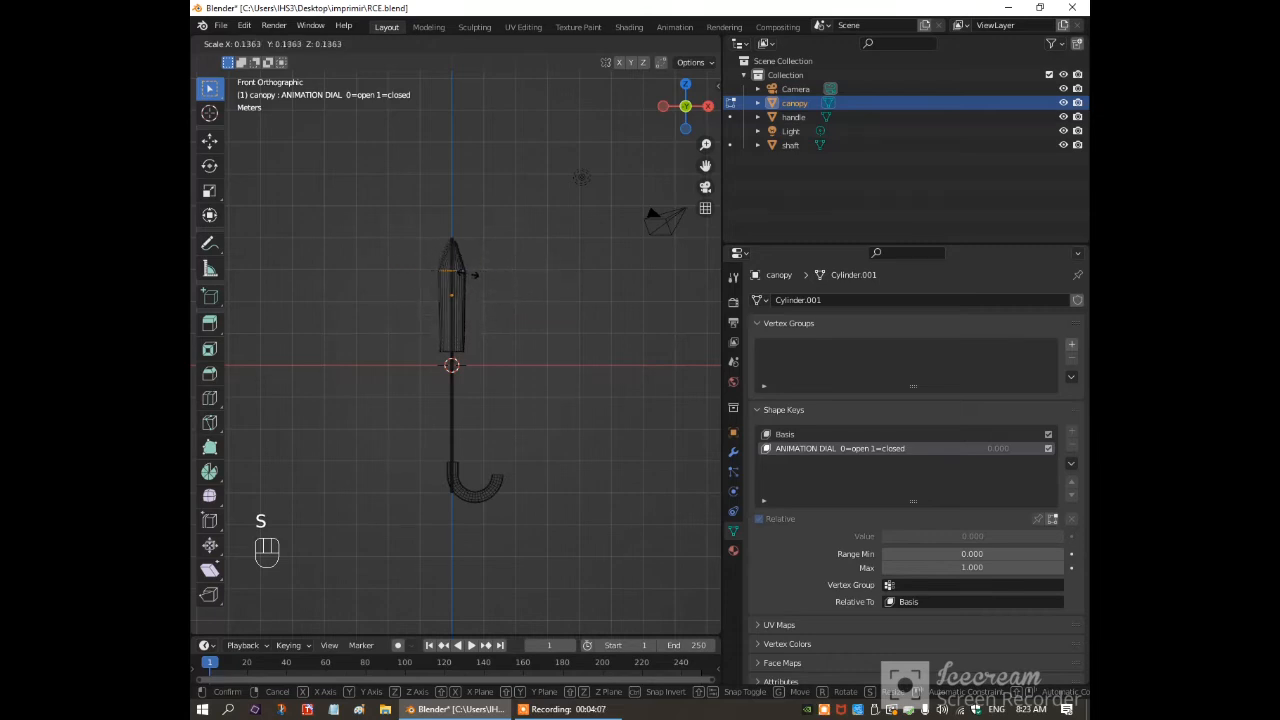
pyautogui.click(470, 278)
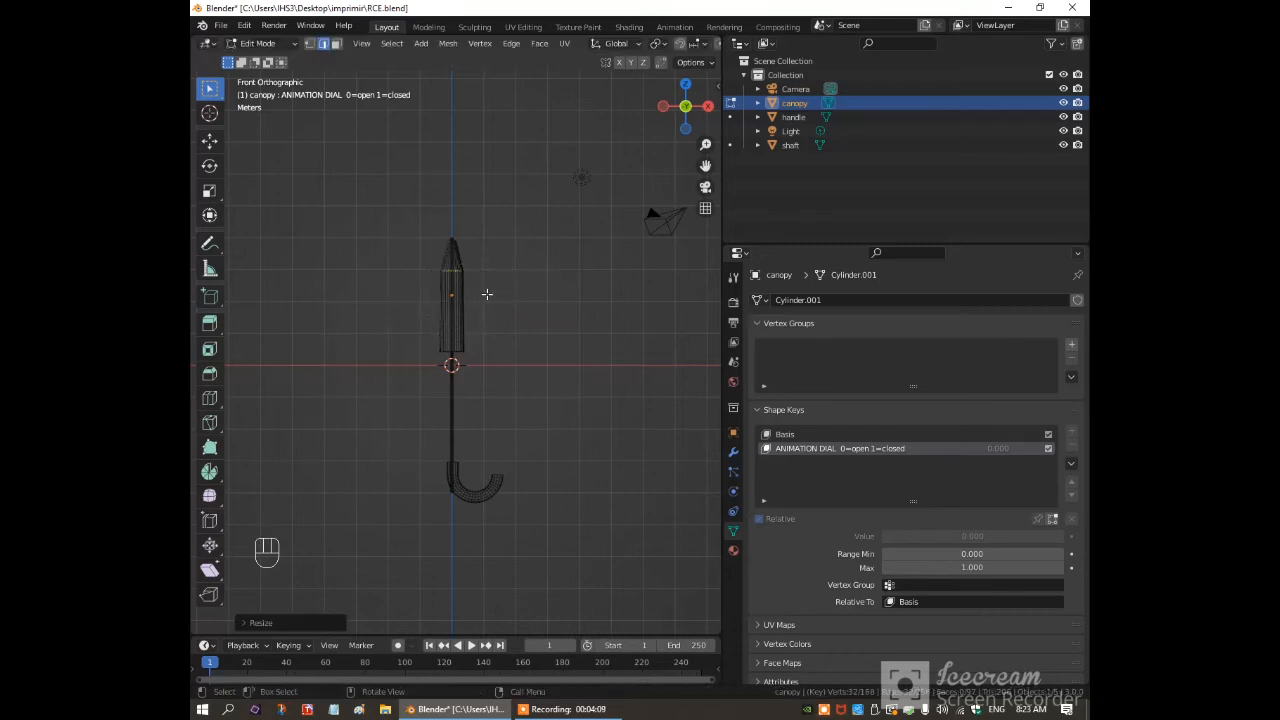
# Select the entire canopy mesh and scale it by 1.8 along the Z axis.
pyautogui.press('a')
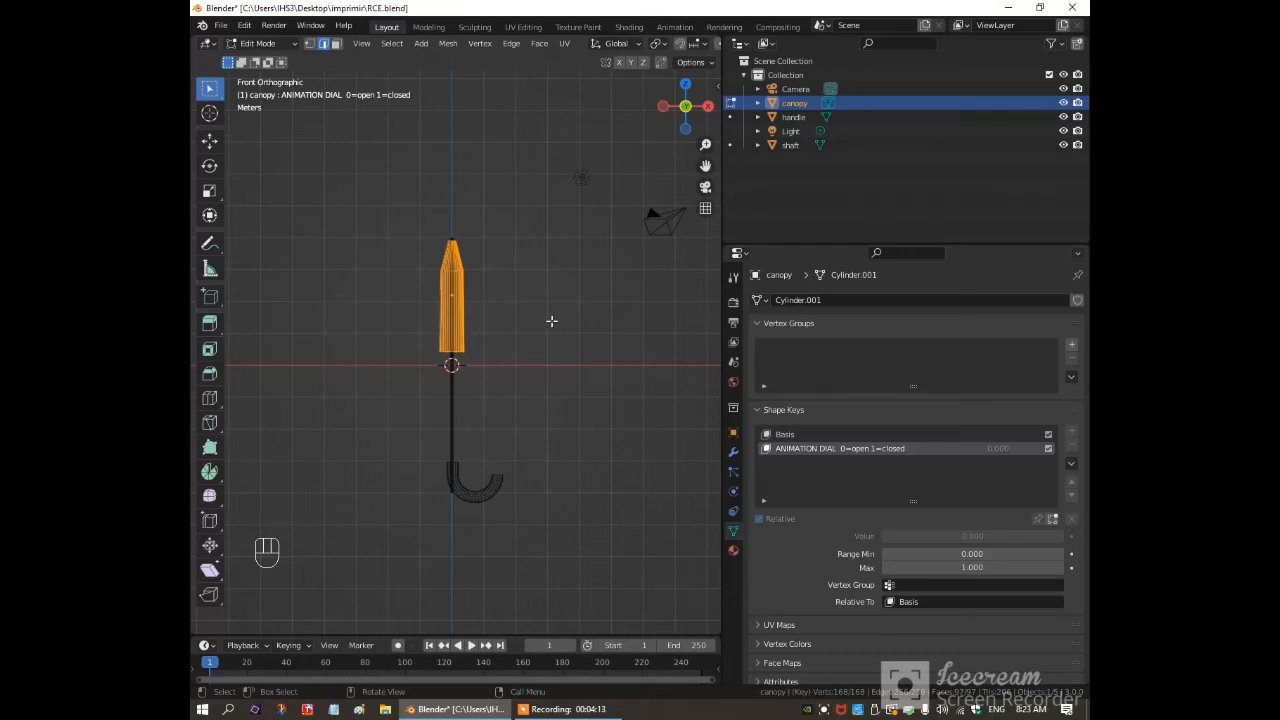
pyautogui.press('s')
pyautogui.press('z')
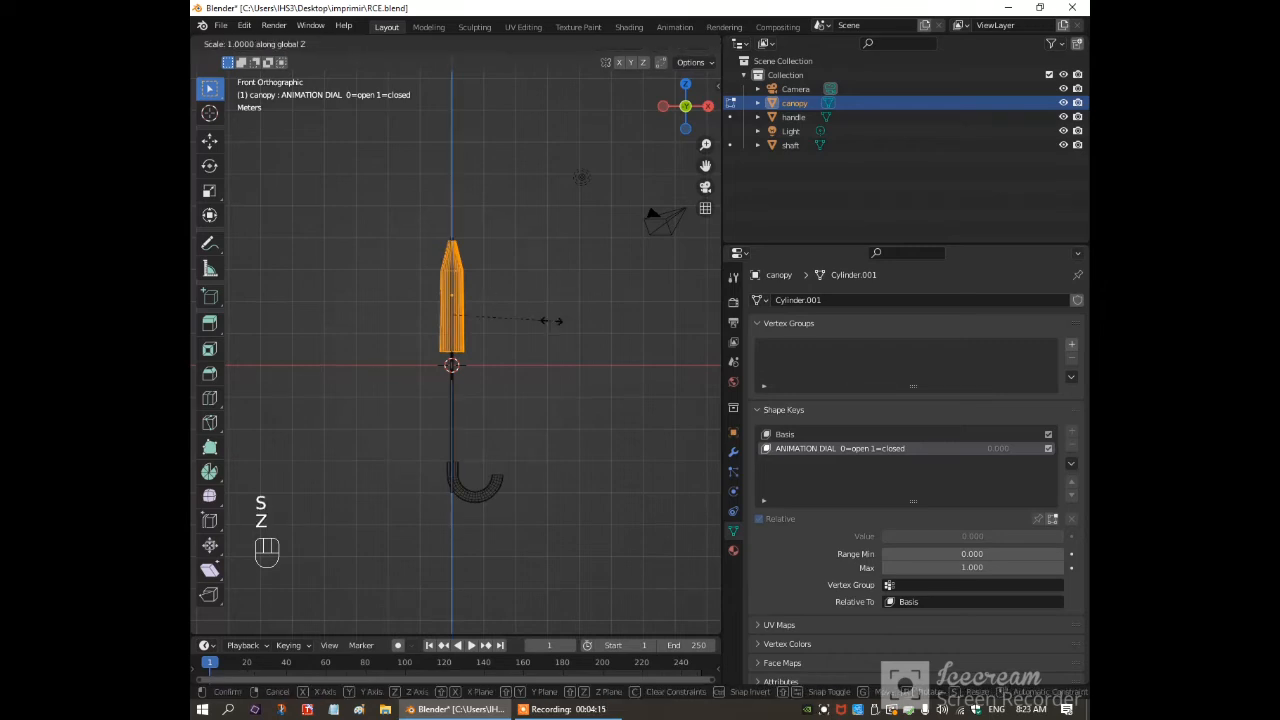
pyautogui.press('1')
pyautogui.press('.')
pyautogui.press('8')
pyautogui.press('Return')
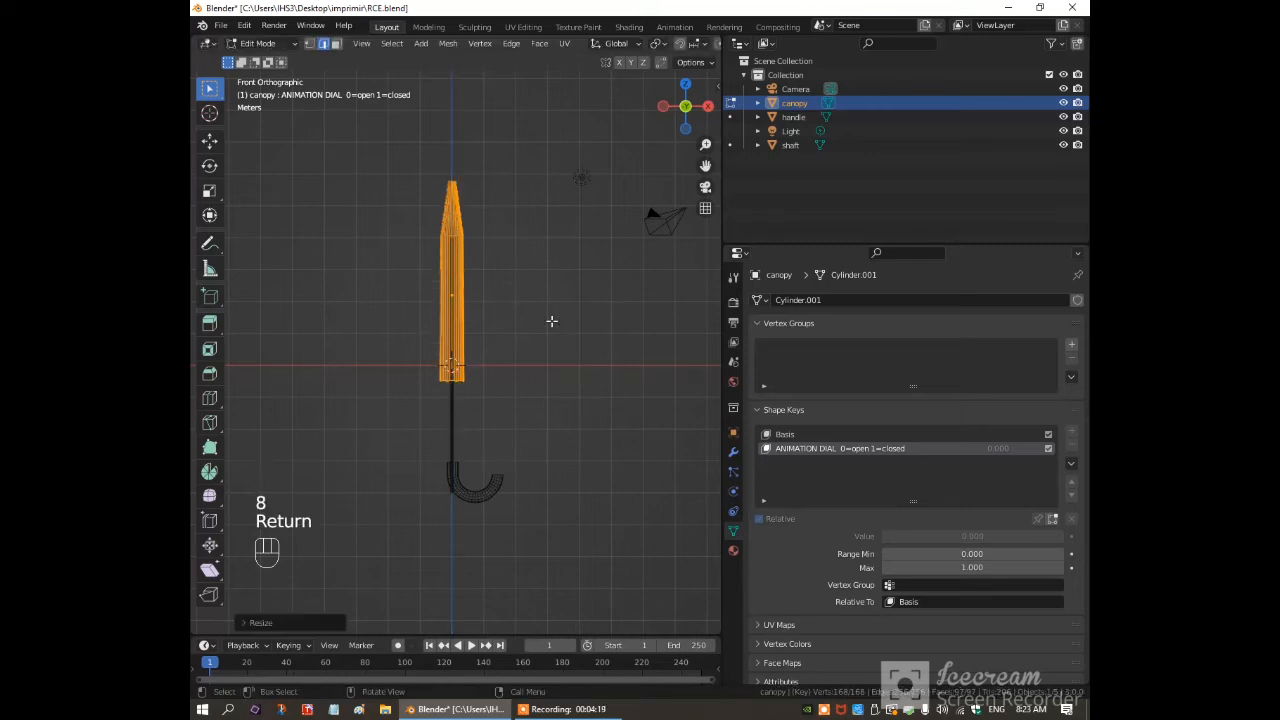
# Show the model in material preview and move the closed canopy down along Z until its top sits just below the shaft's tip.
pyautogui.press('KP_Decimal')
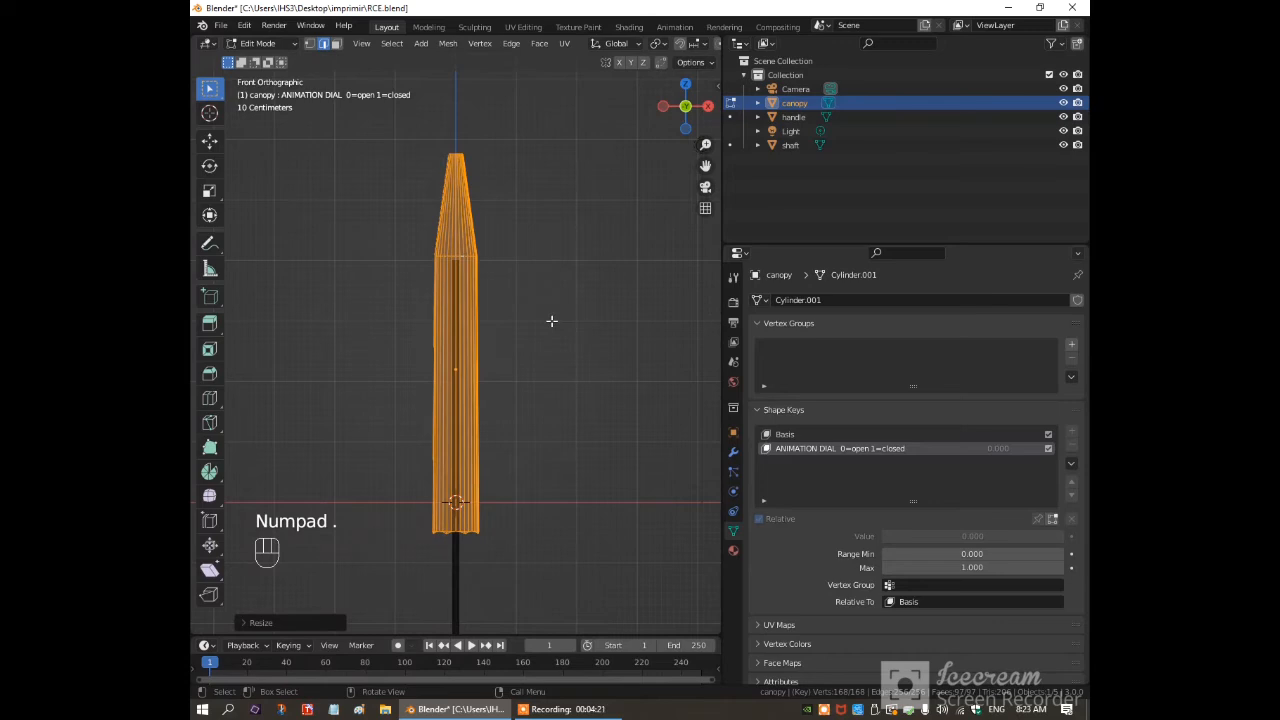
pyautogui.press('z')
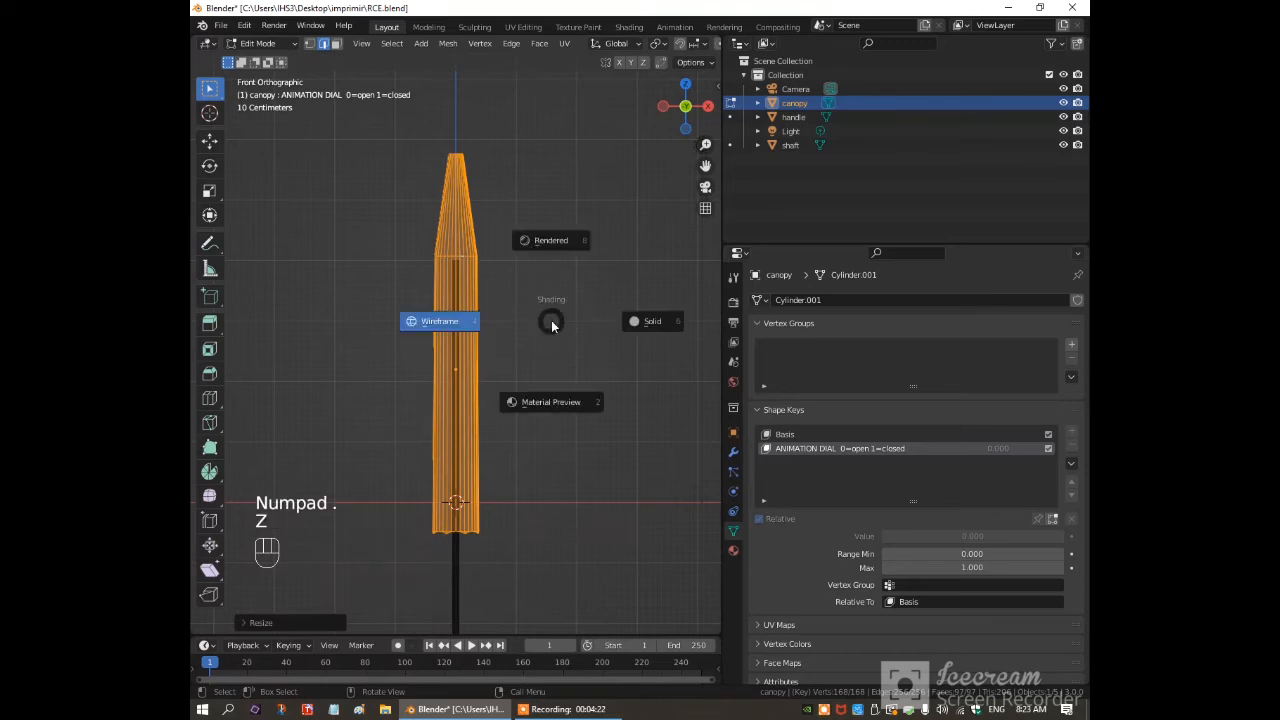
pyautogui.click(560, 402)
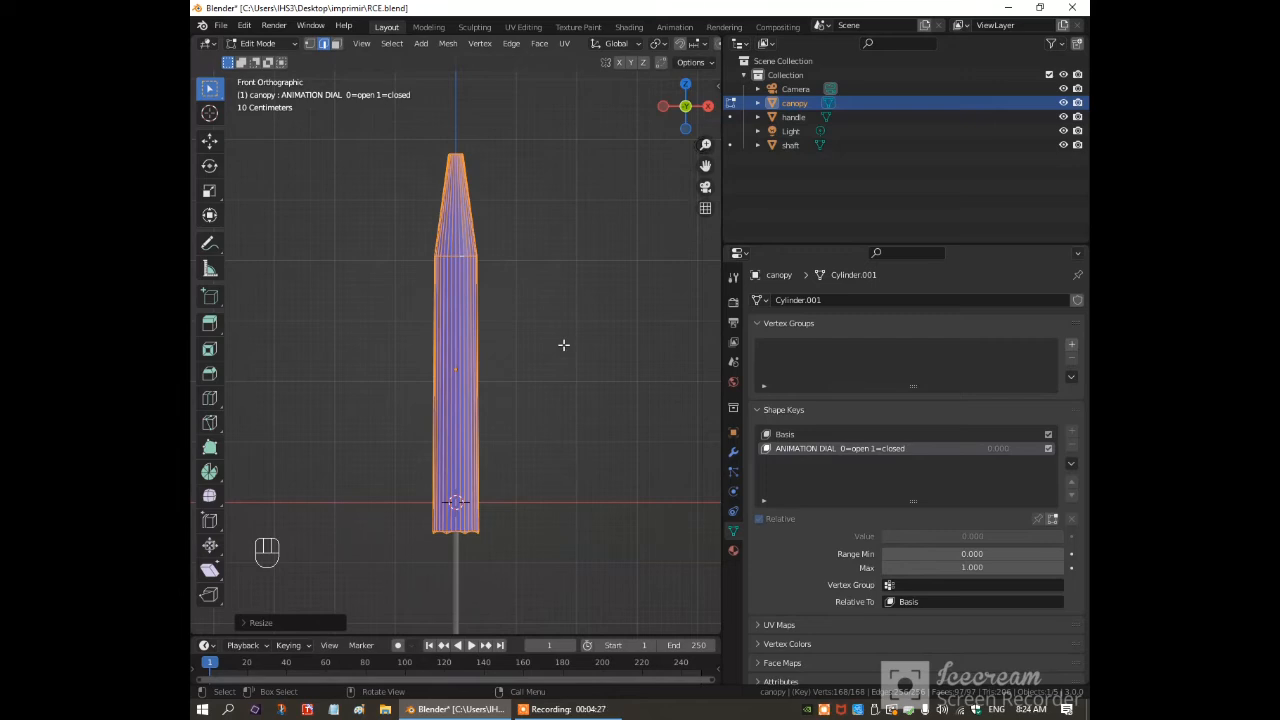
pyautogui.press('g')
pyautogui.press('z')
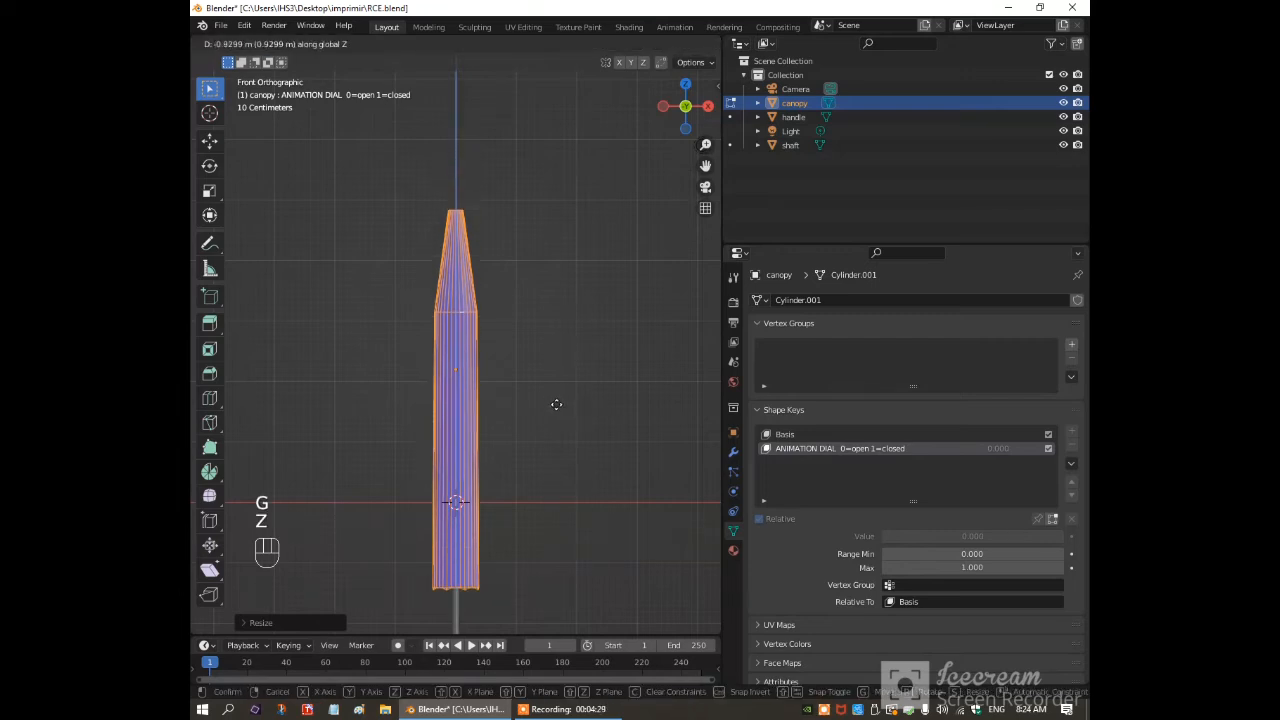
pyautogui.click(571, 459)
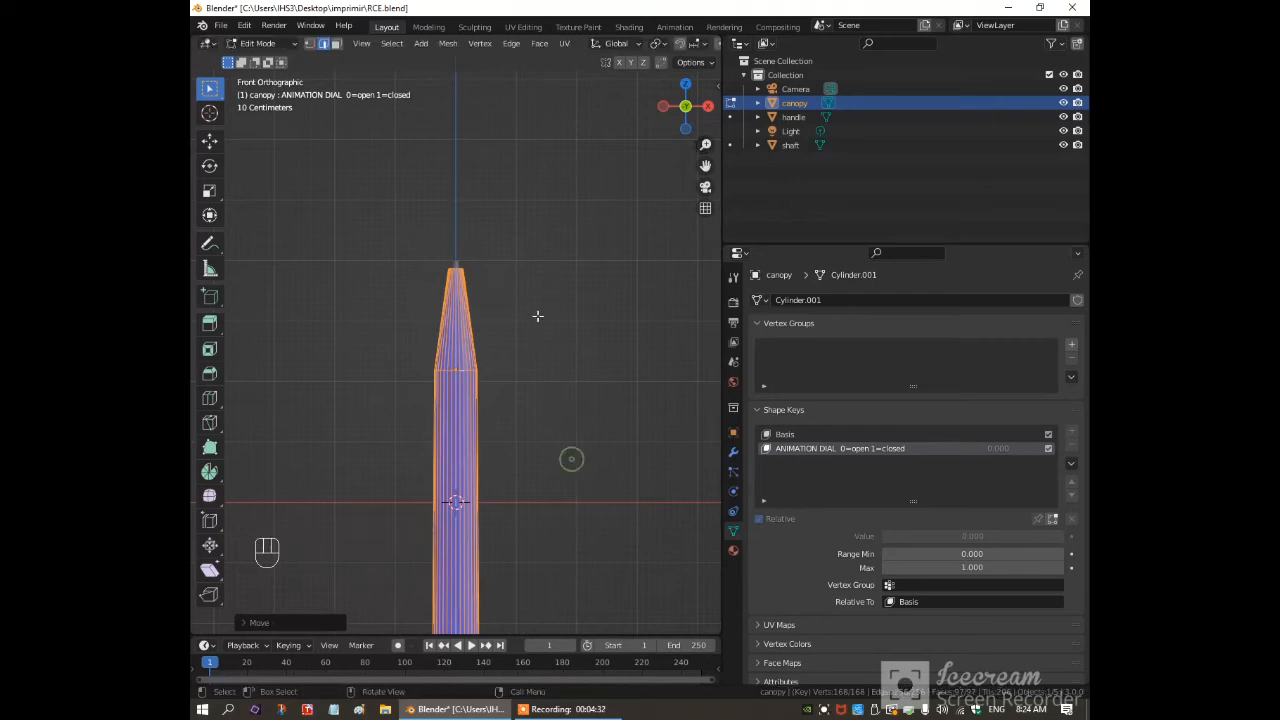
# Nudge the closed canopy slightly up along Z towards the shaft's tip and return to Object Mode.
pyautogui.scroll(3, 540, 320)
pyautogui.press('g')
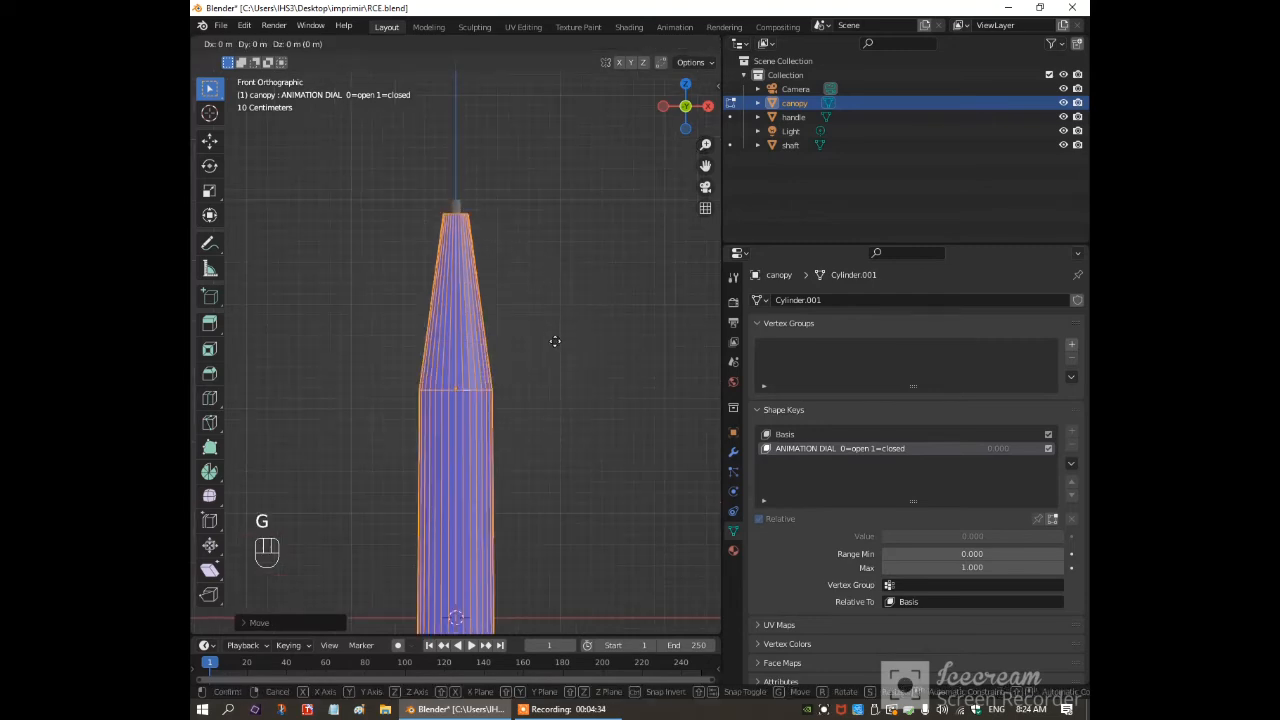
pyautogui.press('z')
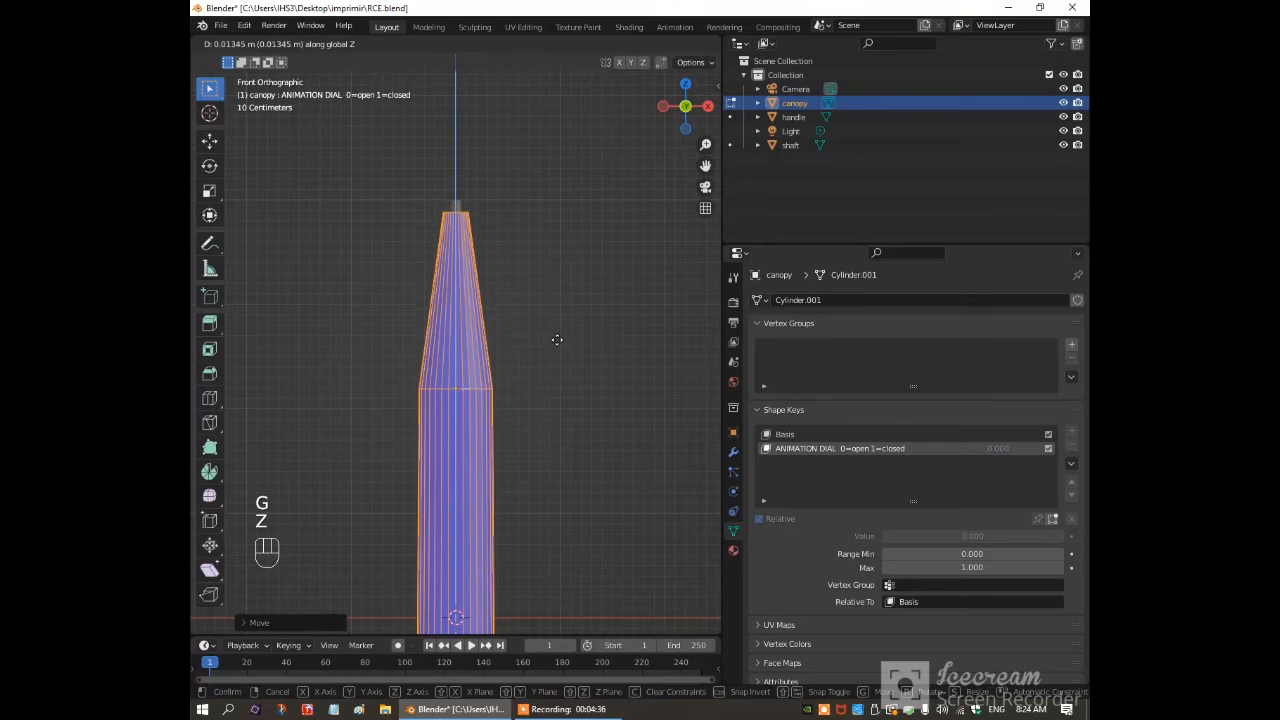
pyautogui.click(557, 338)
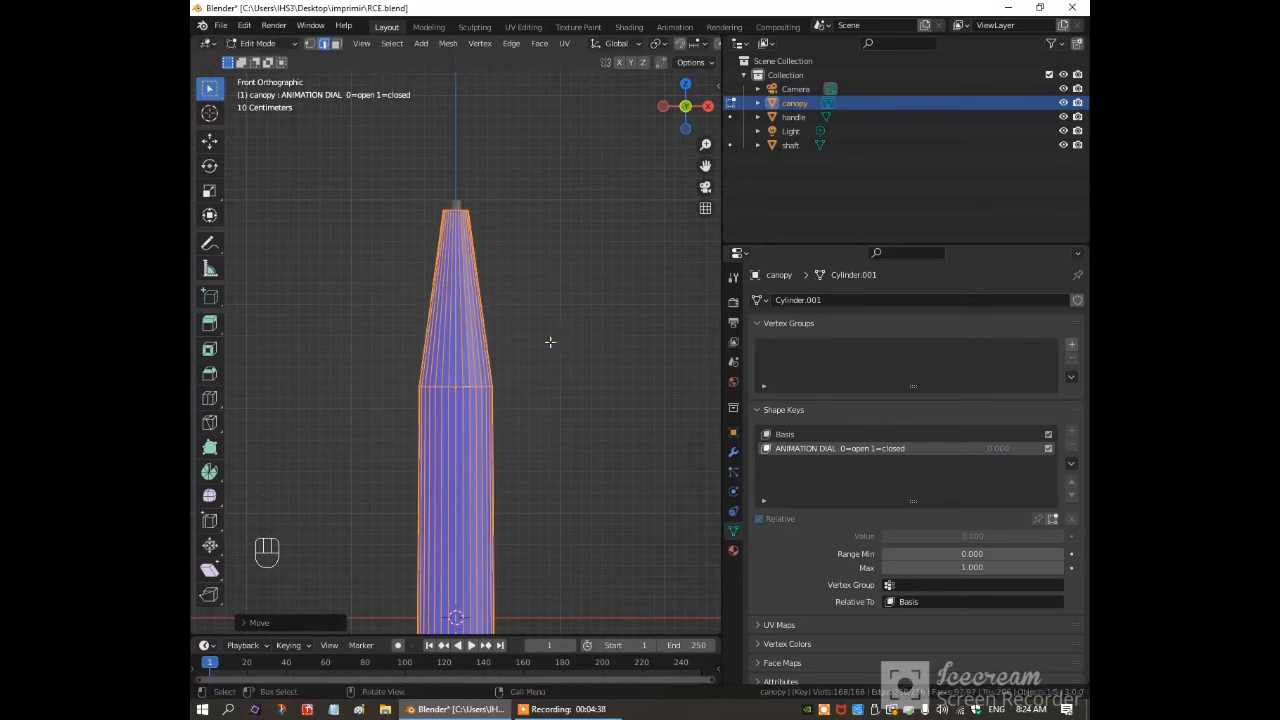
pyautogui.scroll(-5, 545, 345)
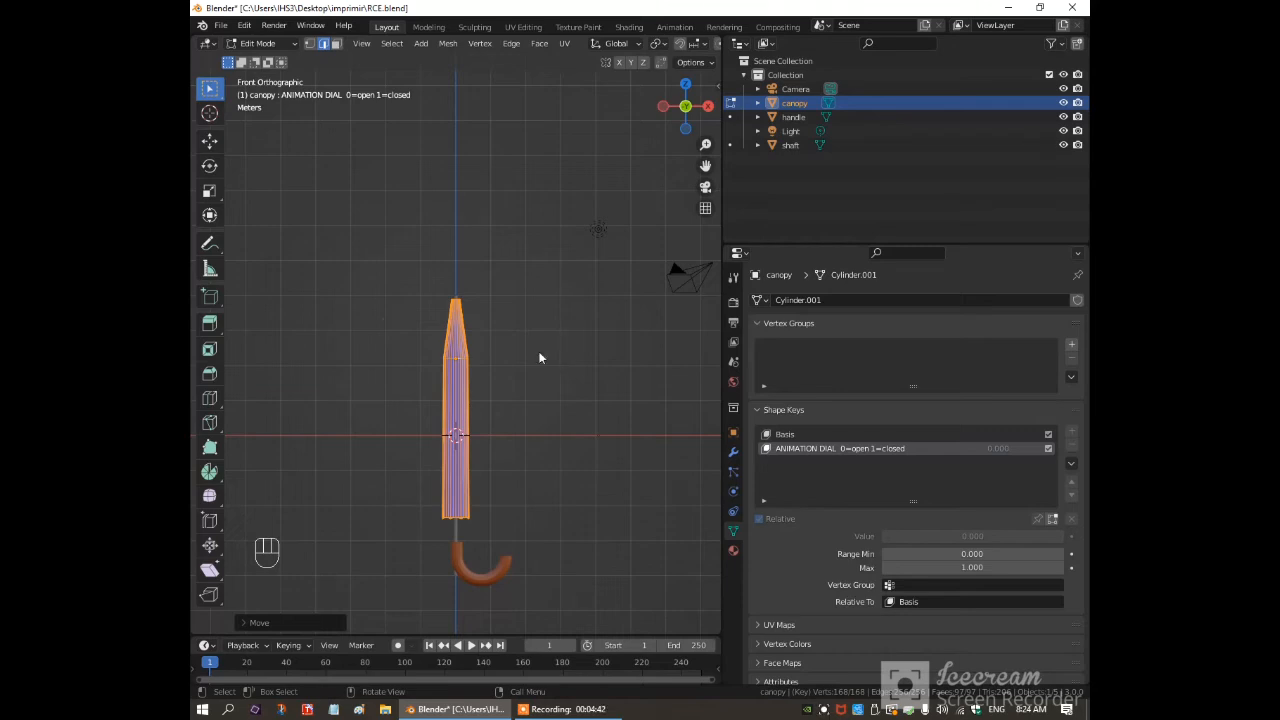
pyautogui.press('Tab')
pyautogui.scroll(-2, 540, 355)
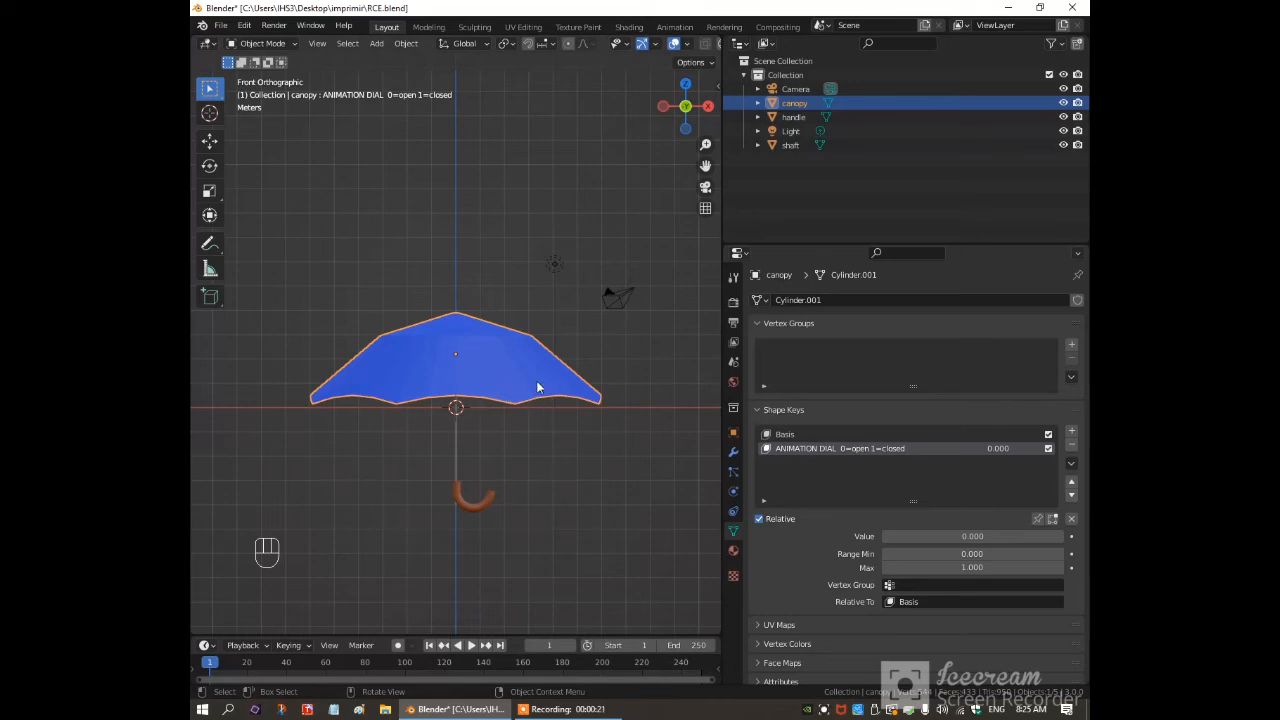
pyautogui.hotkey('ctrl', 'z')
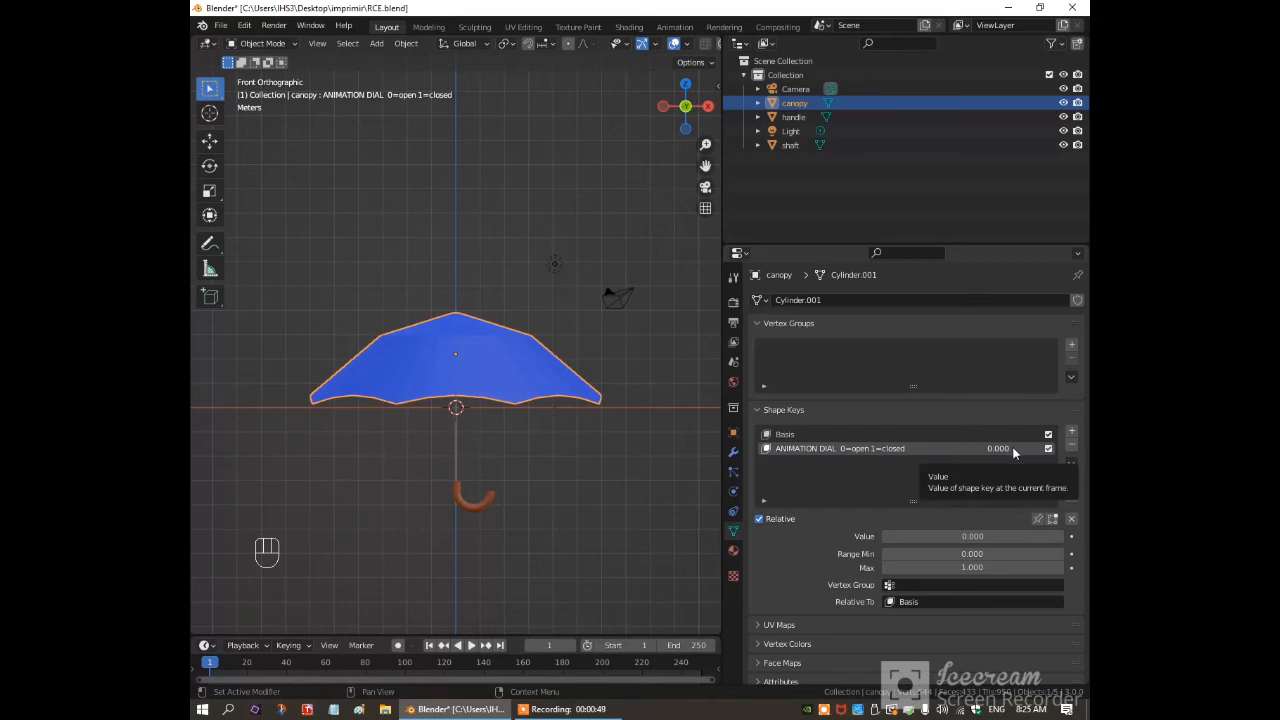
# Test the canopy's closing shape key by sliding its value up to 1.000 and back to 0.000.
pyautogui.moveTo(1021, 447); pyautogui.dragTo(1022, 447)
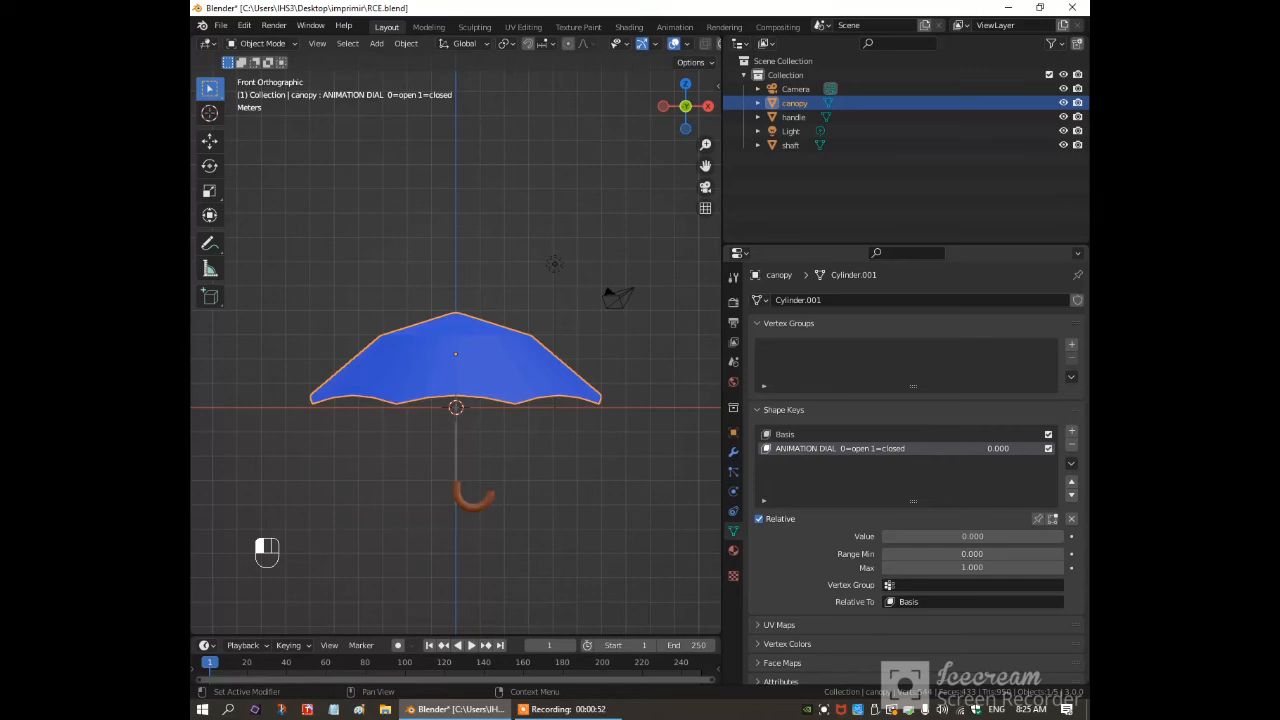
pyautogui.moveTo(1022, 447); pyautogui.dragTo(1145, 447)
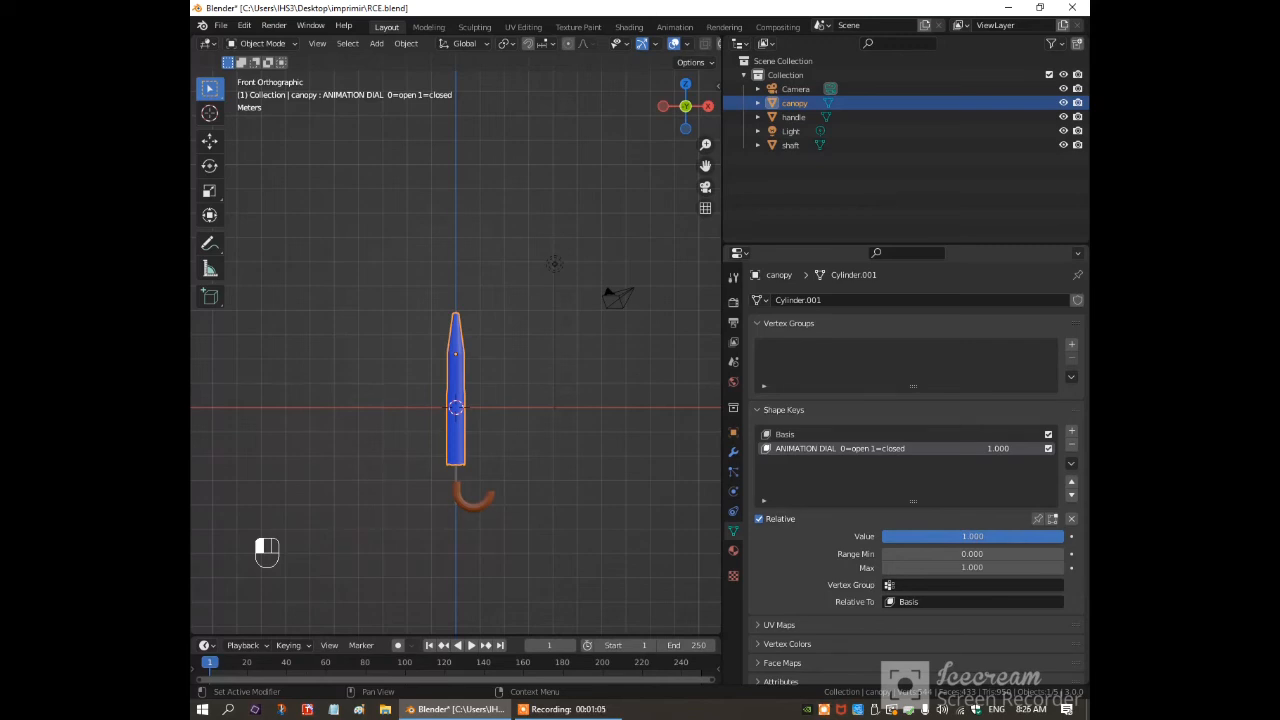
pyautogui.moveTo(1062, 536)
pyautogui.mouseDown()
pyautogui.moveTo(880, 536)
pyautogui.moveTo(1064, 536)
pyautogui.mouseUp()
pyautogui.moveTo(1064, 536); pyautogui.dragTo(882, 536)
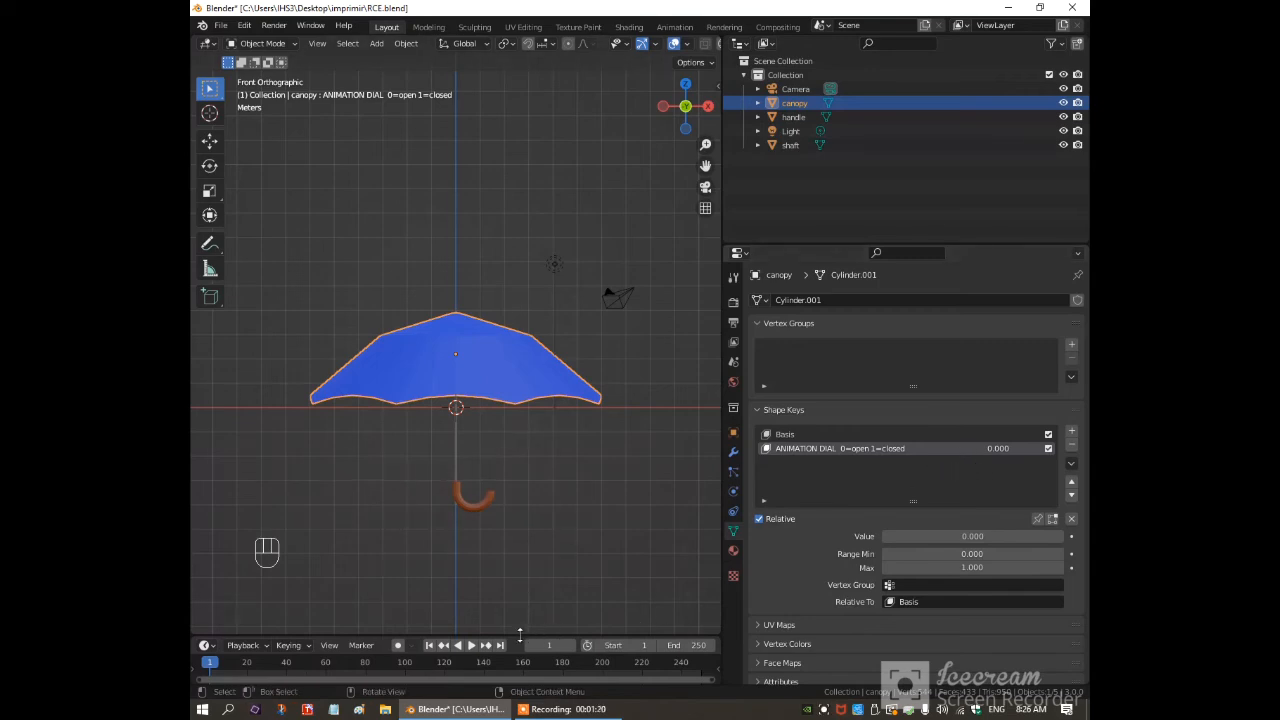
# Enlarge the timeline area and set the animation's end frame to 60.
pyautogui.moveTo(530, 635); pyautogui.dragTo(536, 464)
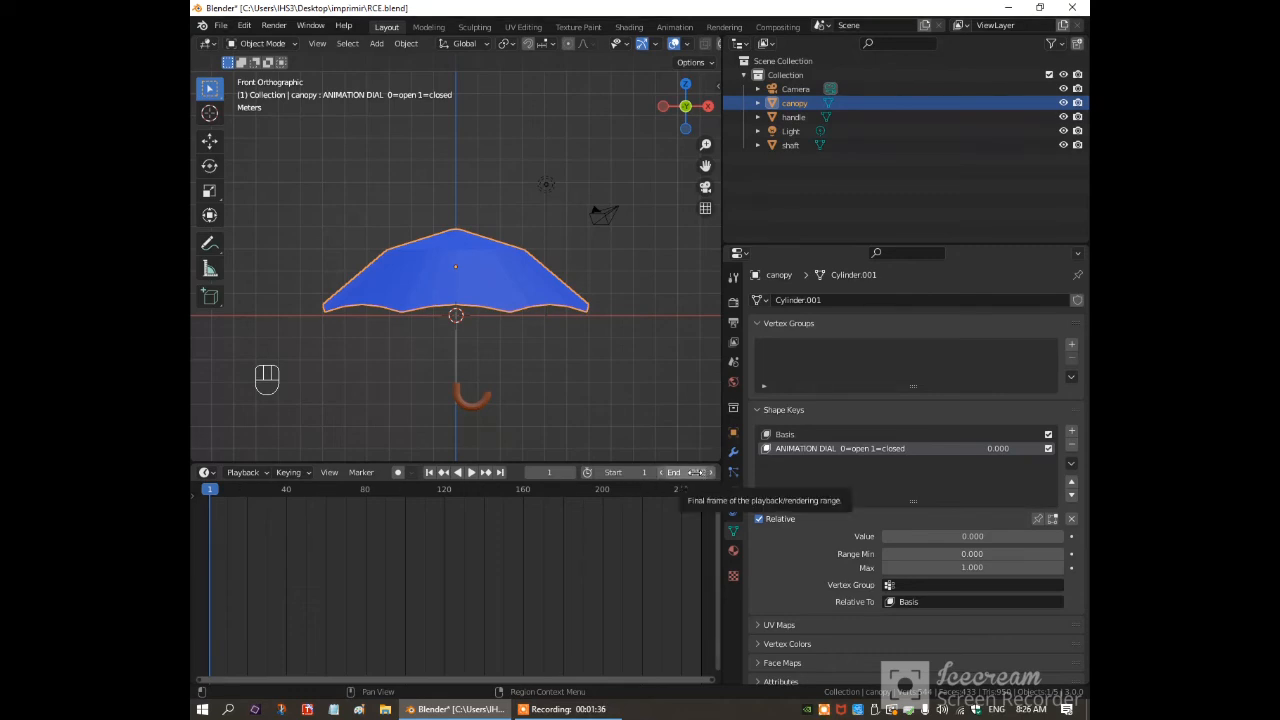
pyautogui.click(692, 473)
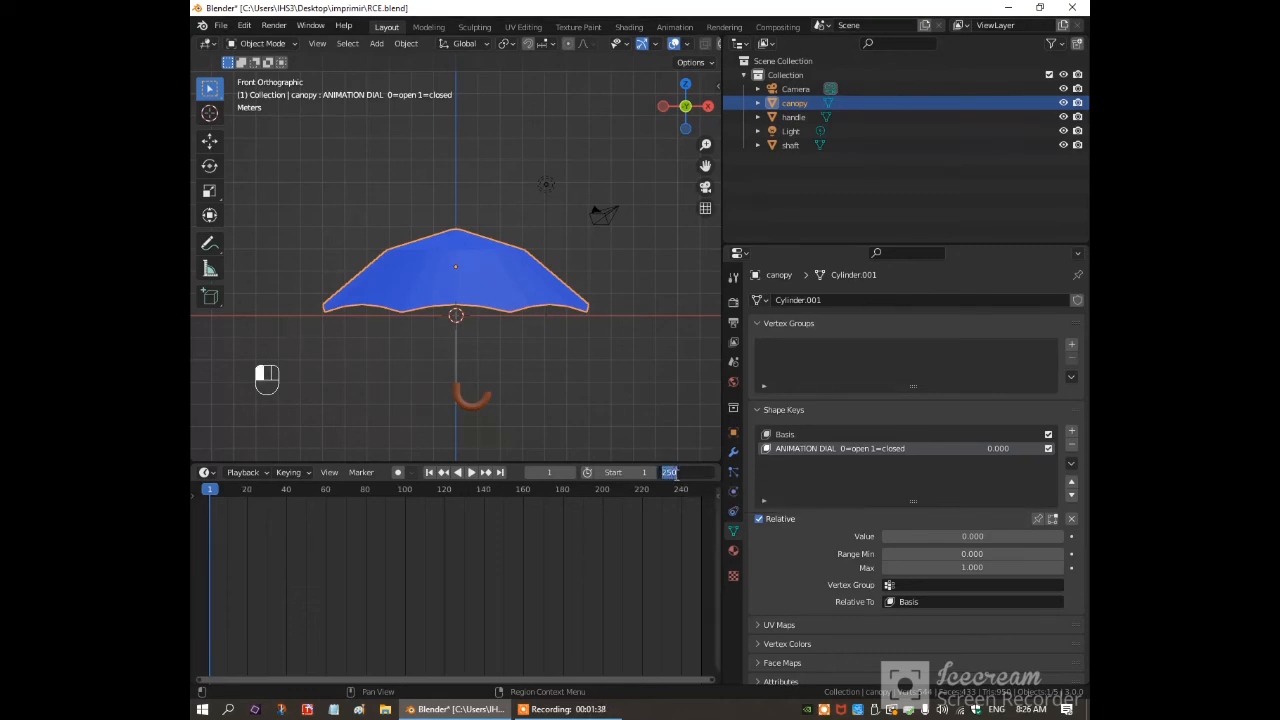
pyautogui.write('60')
pyautogui.press('Return')
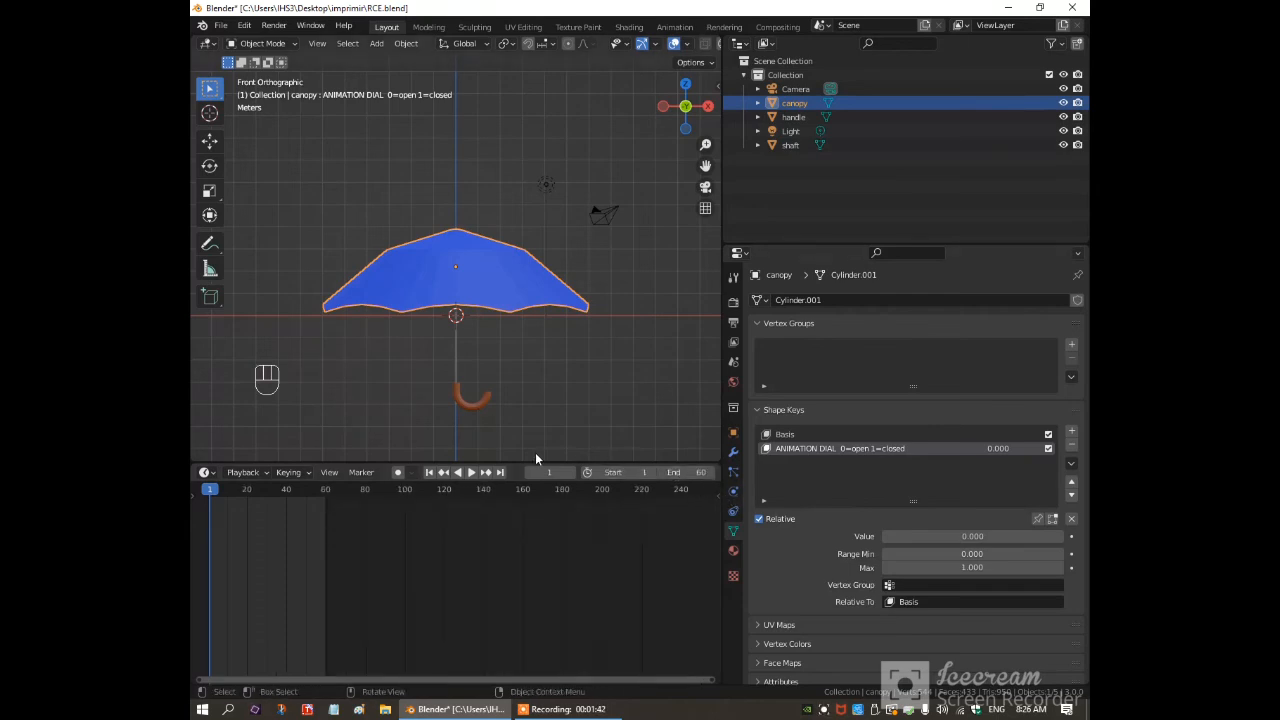
pyautogui.moveTo(523, 461); pyautogui.dragTo(523, 532)
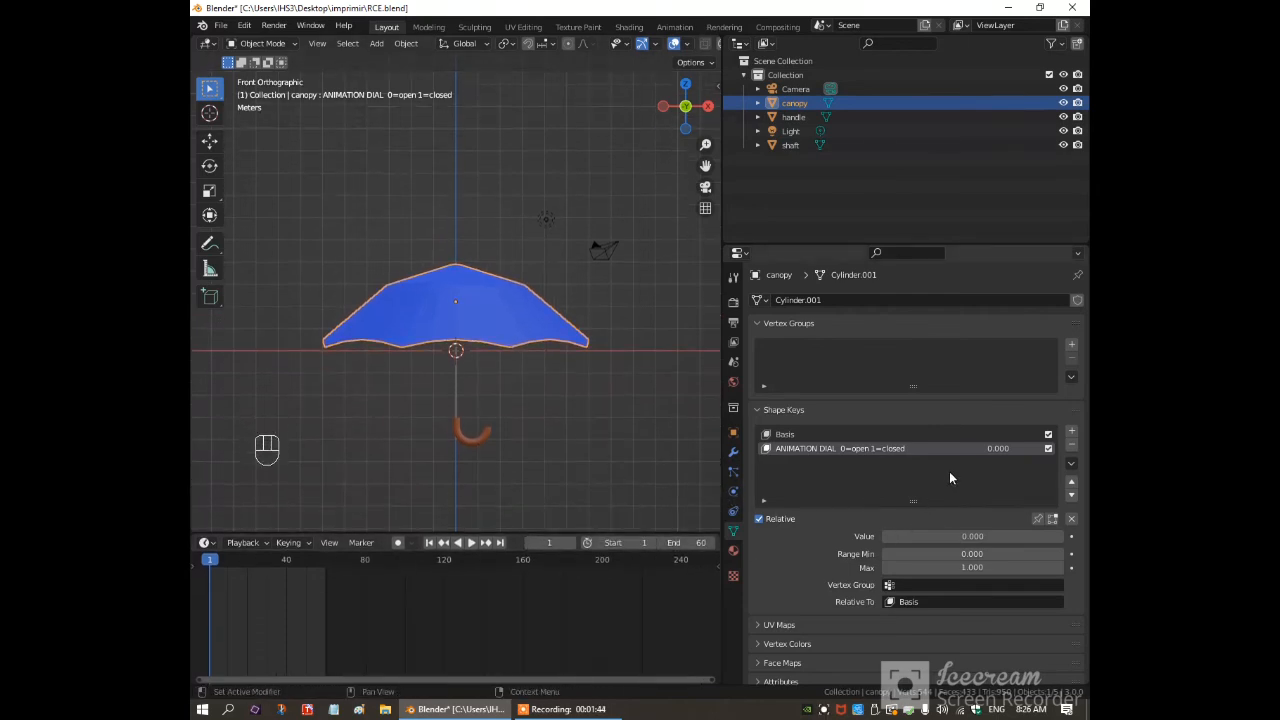
# Set the canopy's ANIMATION DIAL shape key to 1.000 and insert a keyframe for its value at frame 1.
pyautogui.scroll(1, 620, 470)
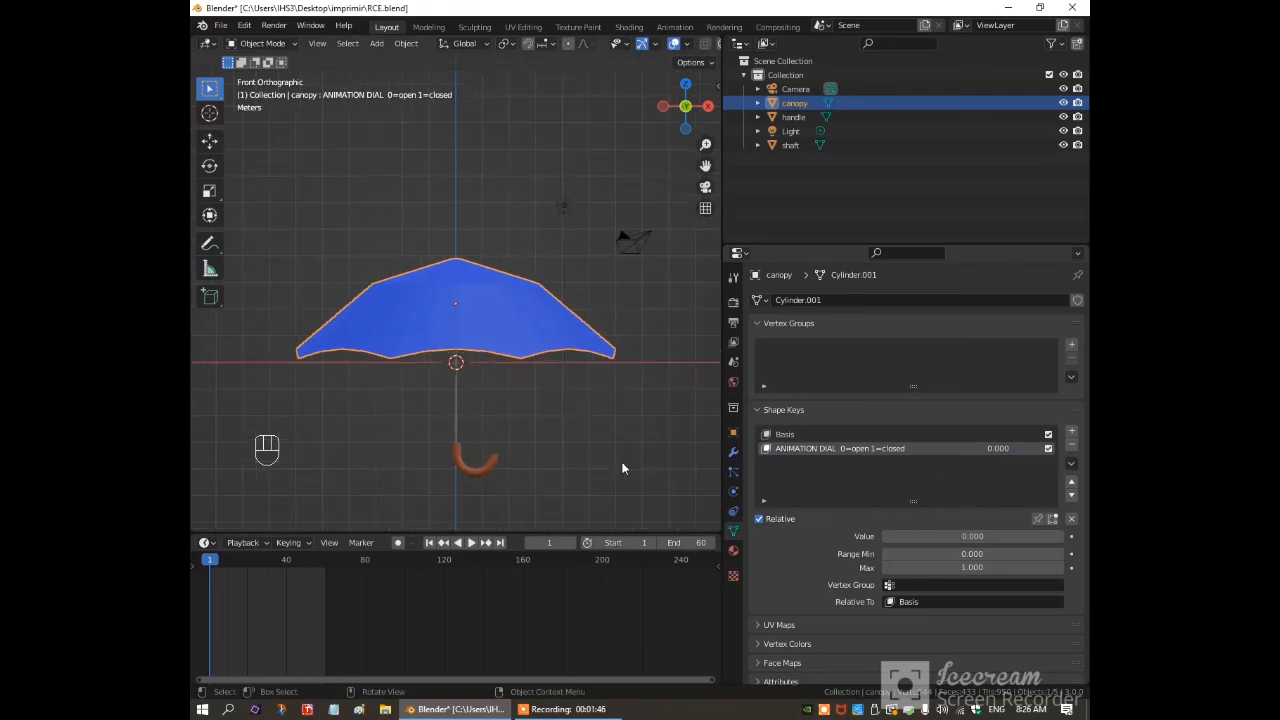
pyautogui.scroll(1, 622, 468)
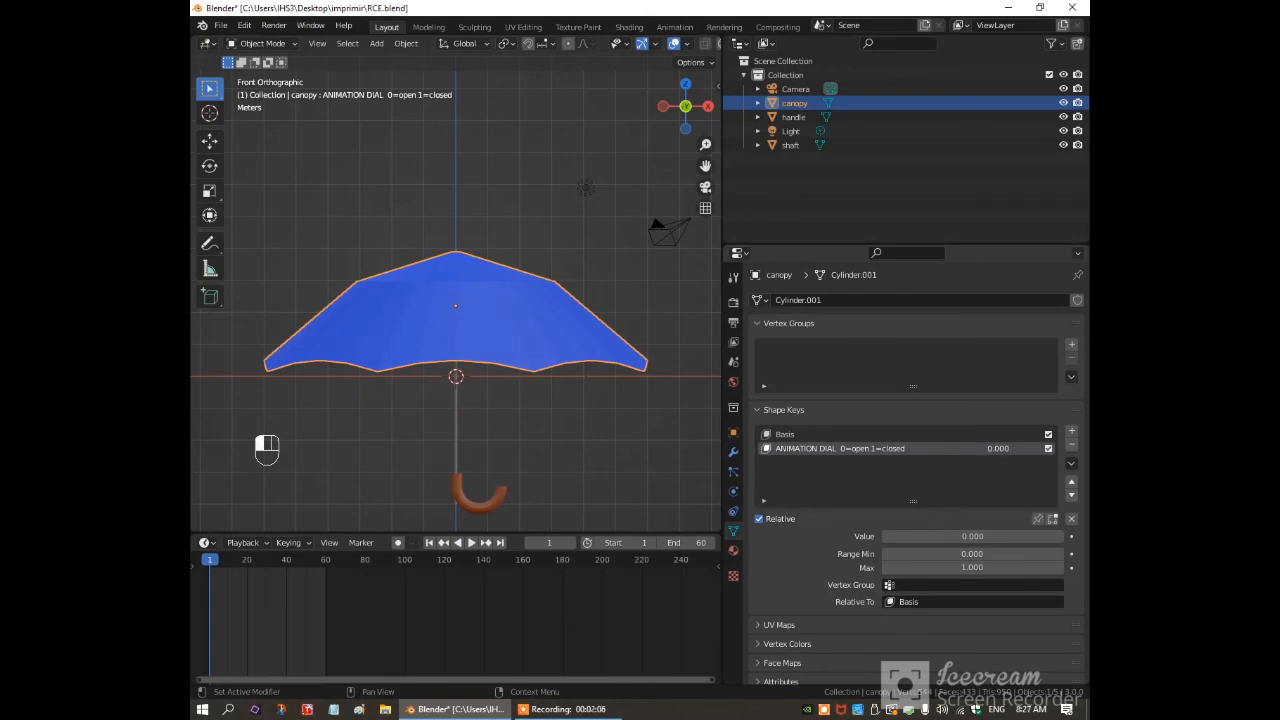
pyautogui.moveTo(960, 536); pyautogui.dragTo(1155, 536)
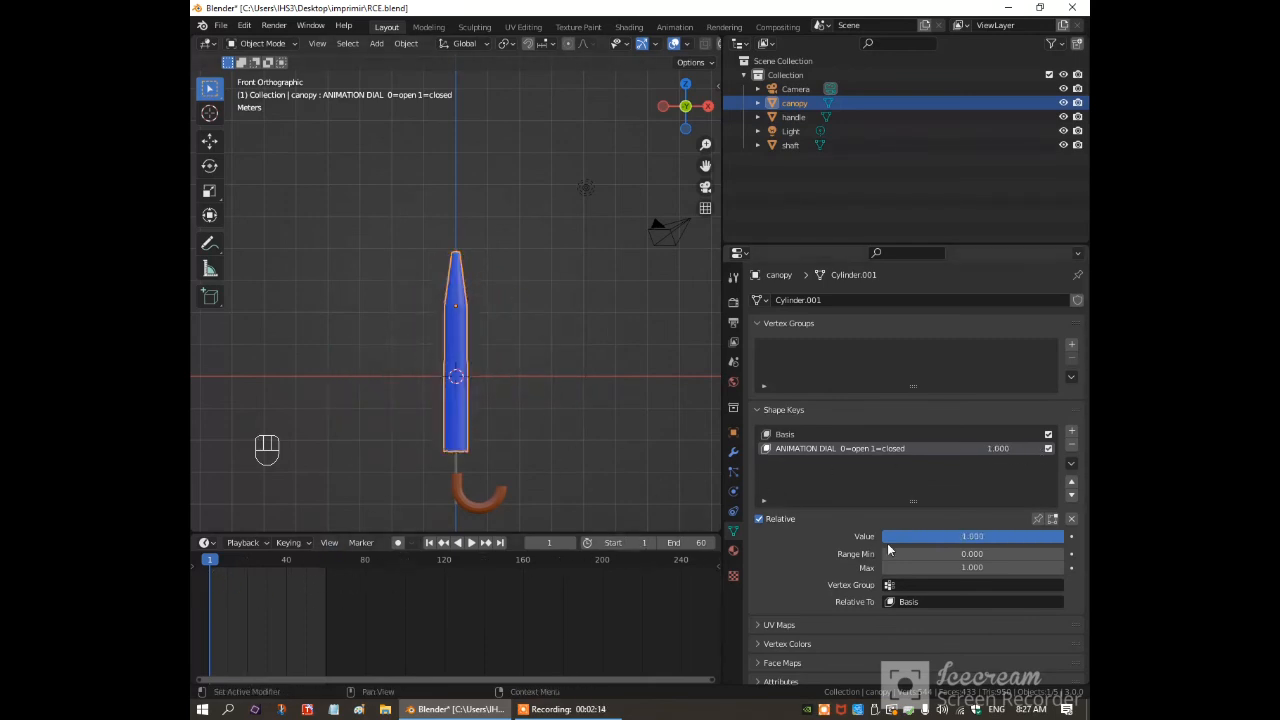
pyautogui.rightClick(971, 536)
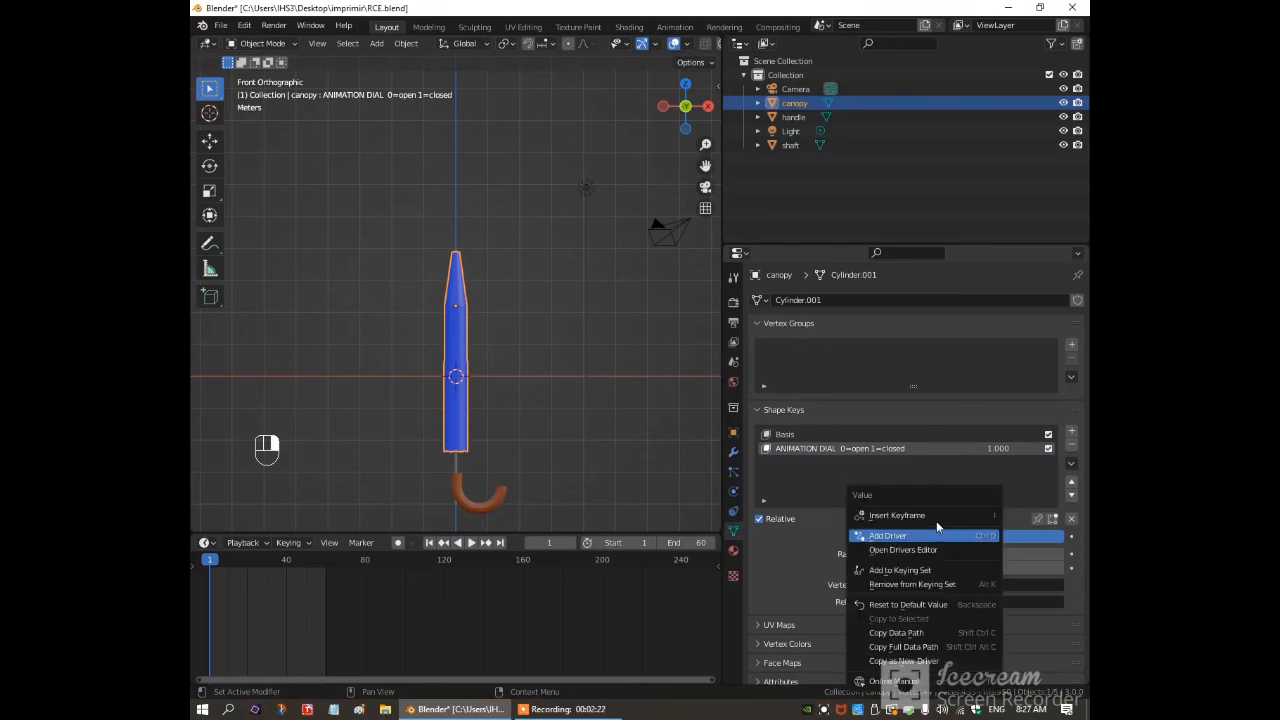
pyautogui.click(925, 517)
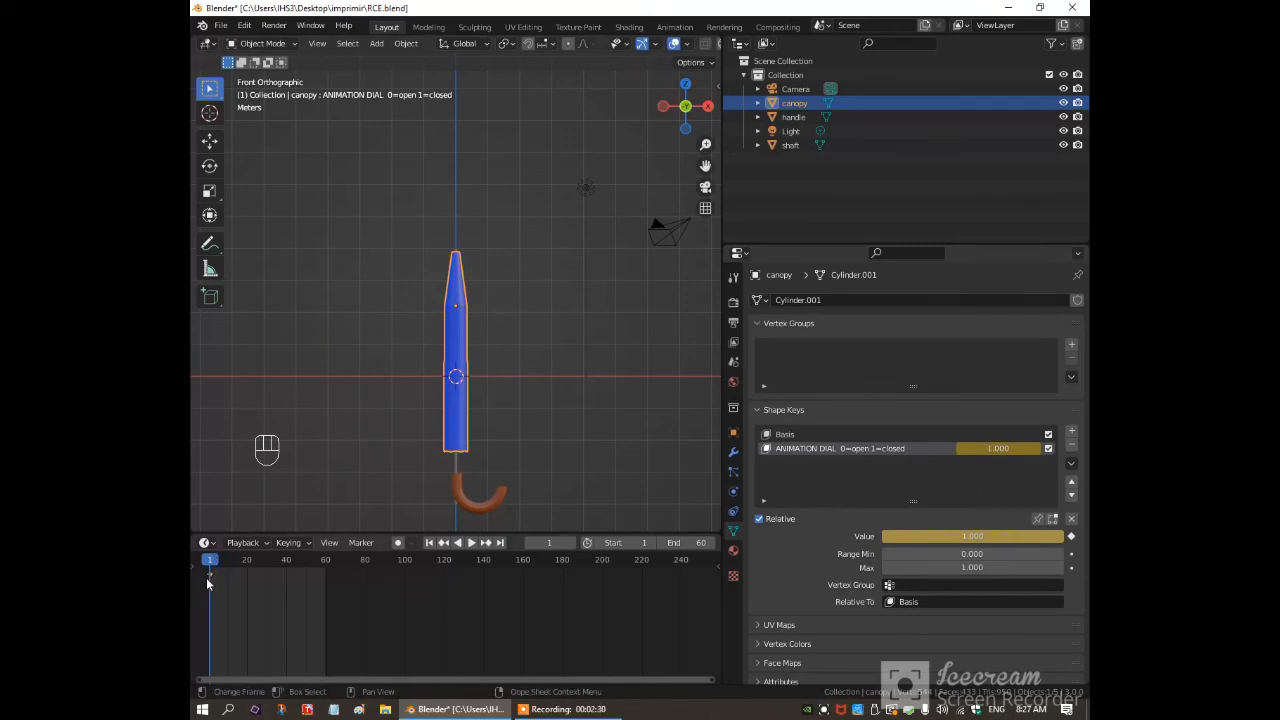
# At frame 60, set the canopy's ANIMATION DIAL shape key to 0.000 and insert a keyframe for its value.
pyautogui.click(532, 544)
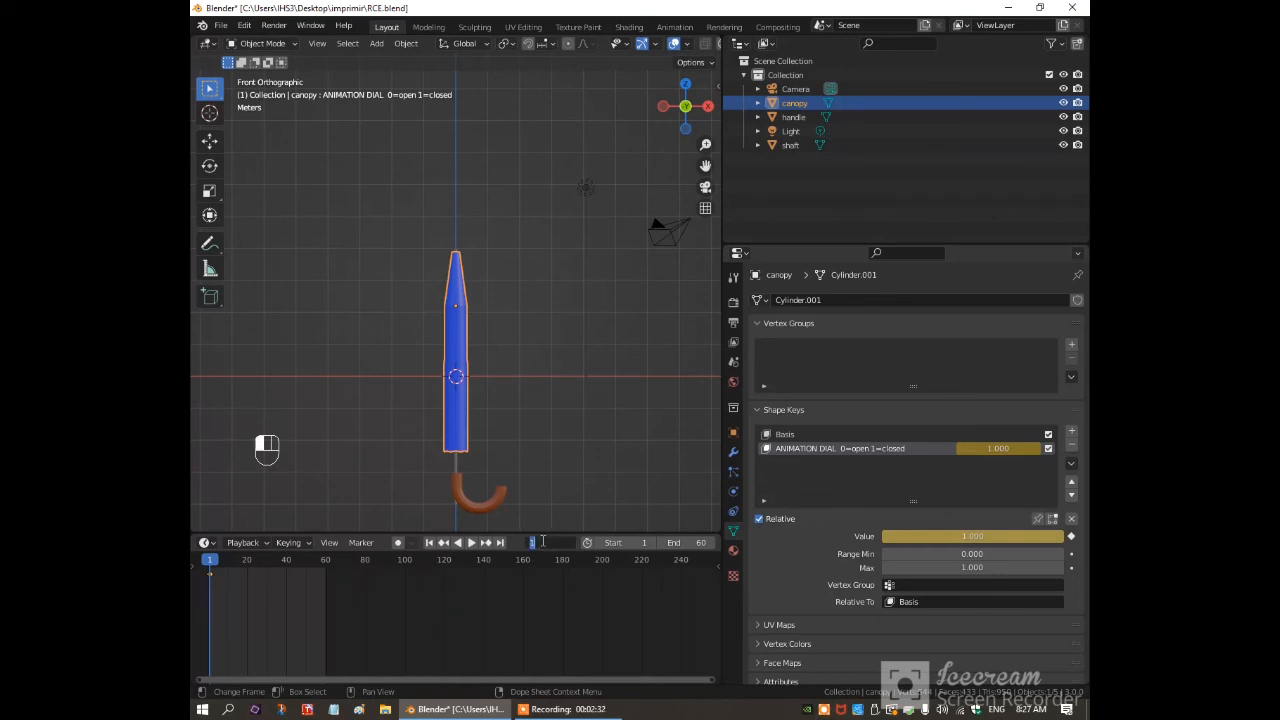
pyautogui.write('60')
pyautogui.press('Return')
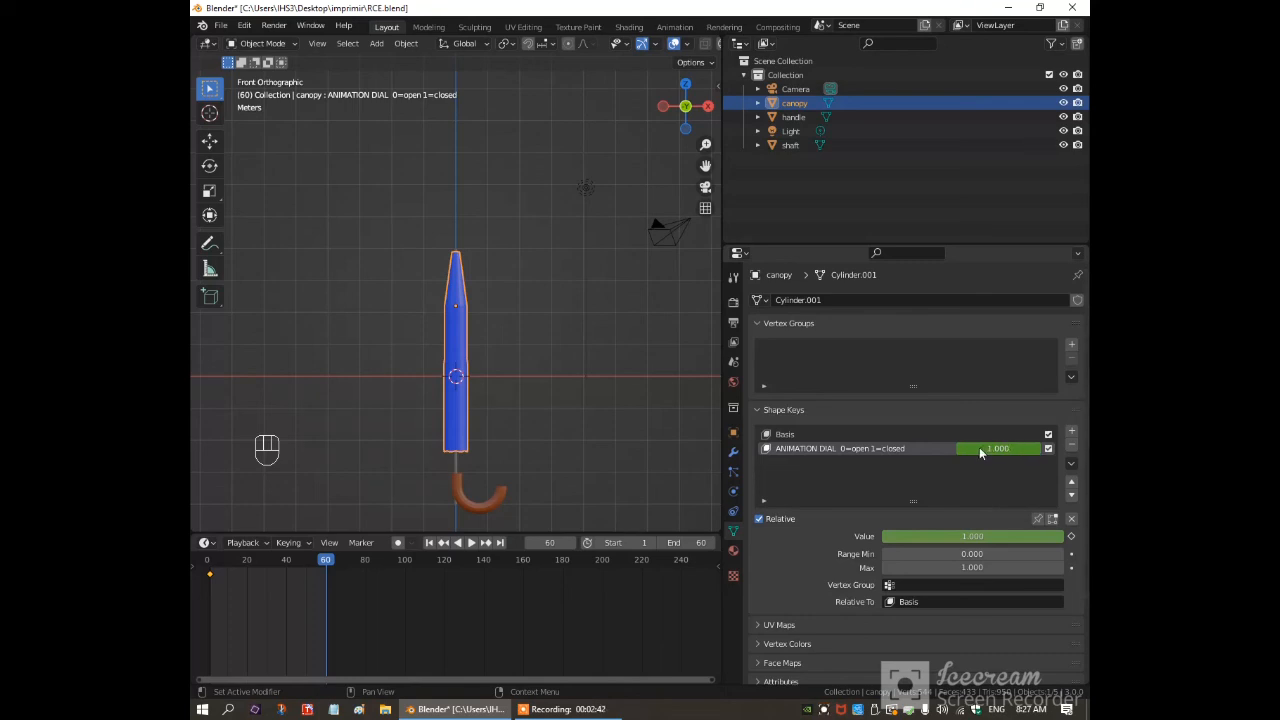
pyautogui.moveTo(979, 447)
pyautogui.mouseDown()
pyautogui.moveTo(885, 447)
pyautogui.moveTo(958, 446)
pyautogui.mouseUp()
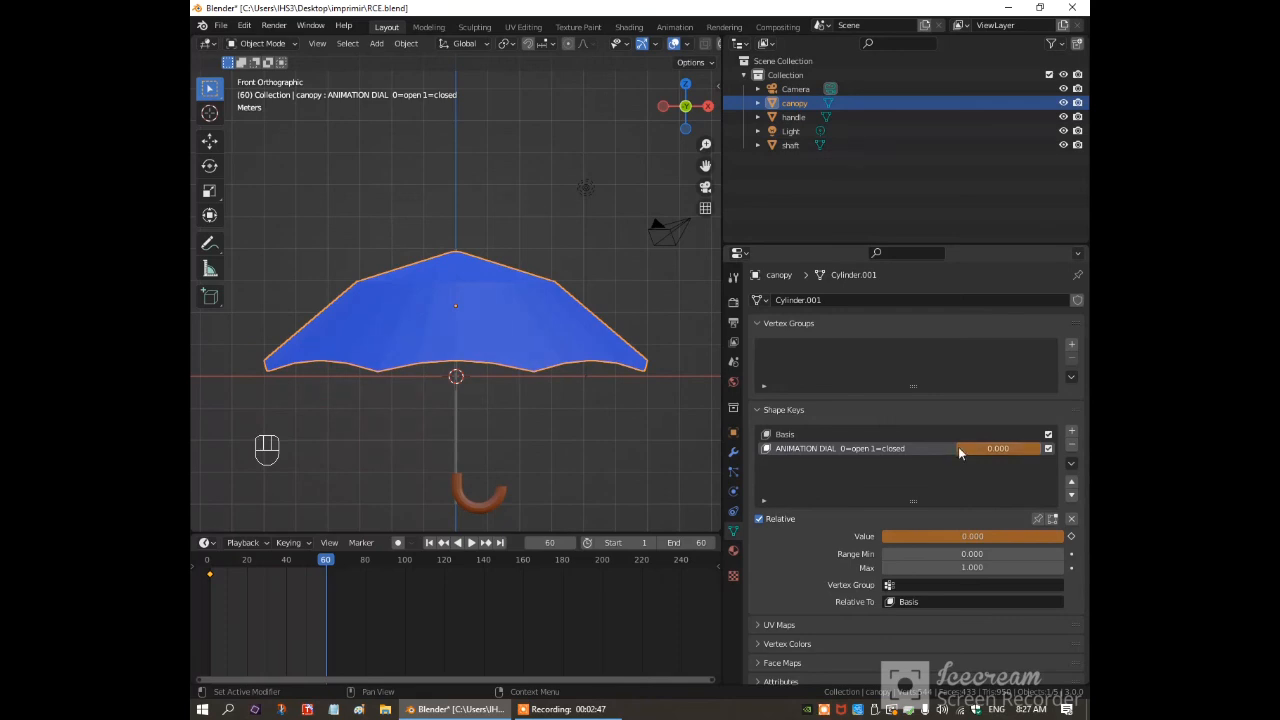
pyautogui.rightClick(972, 537)
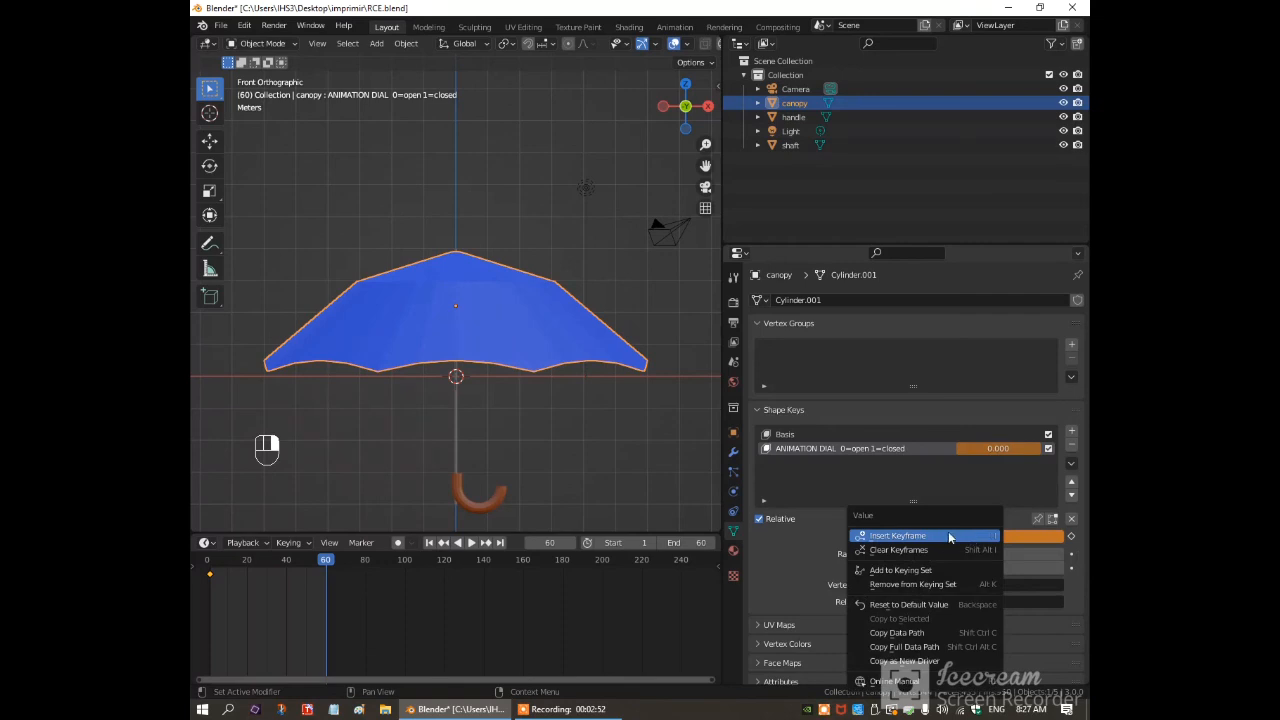
pyautogui.click(909, 537)
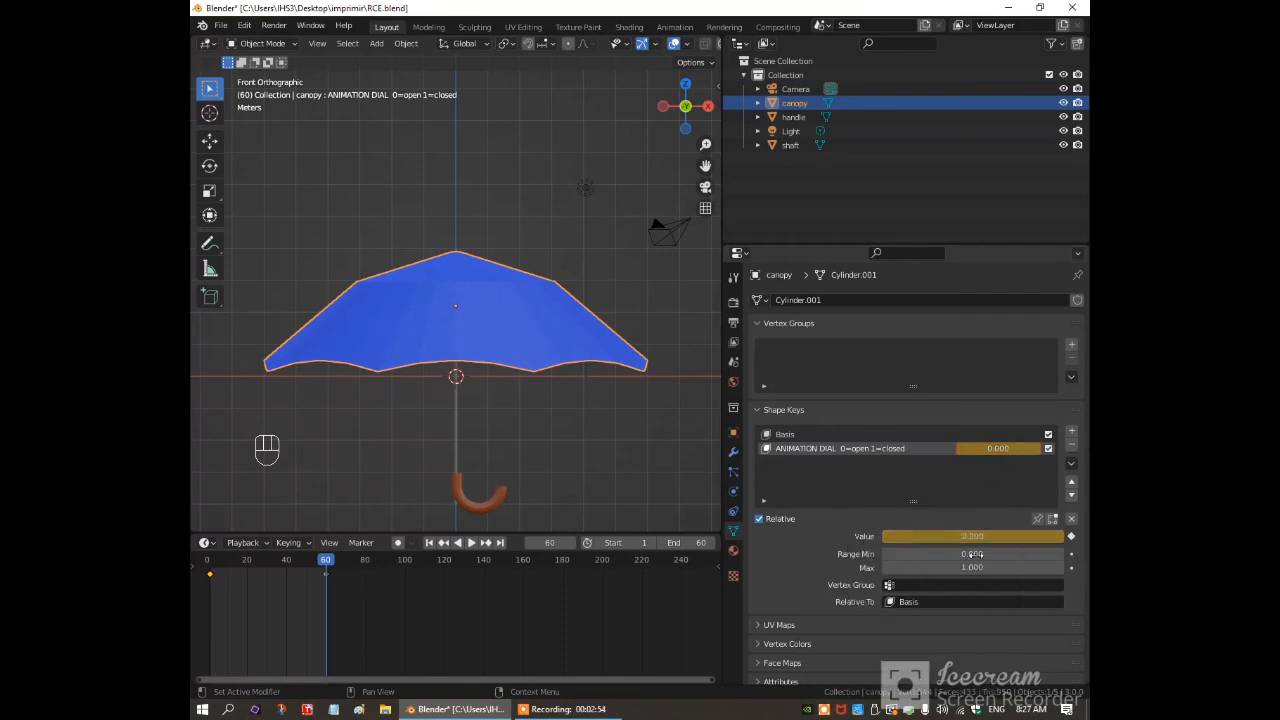
# Deselect the canopy and play the animation to preview the umbrella's opening.
pyautogui.click(598, 495)
pyautogui.click(469, 545)
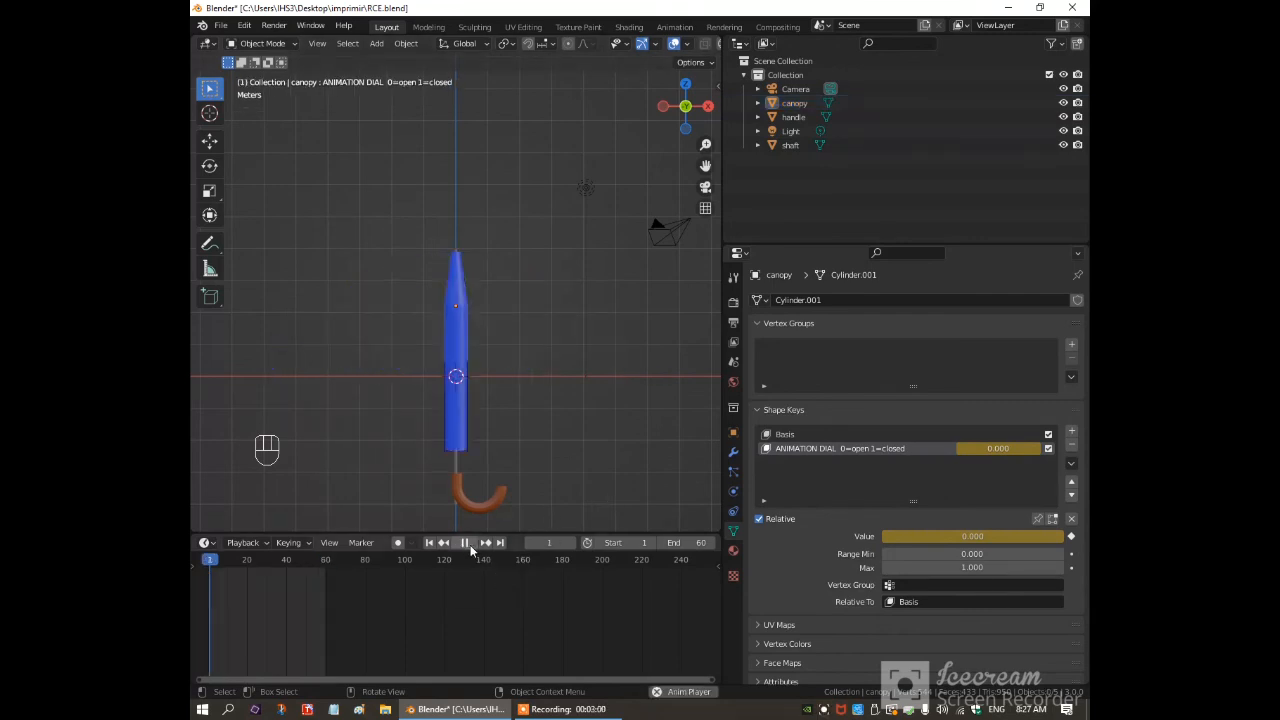